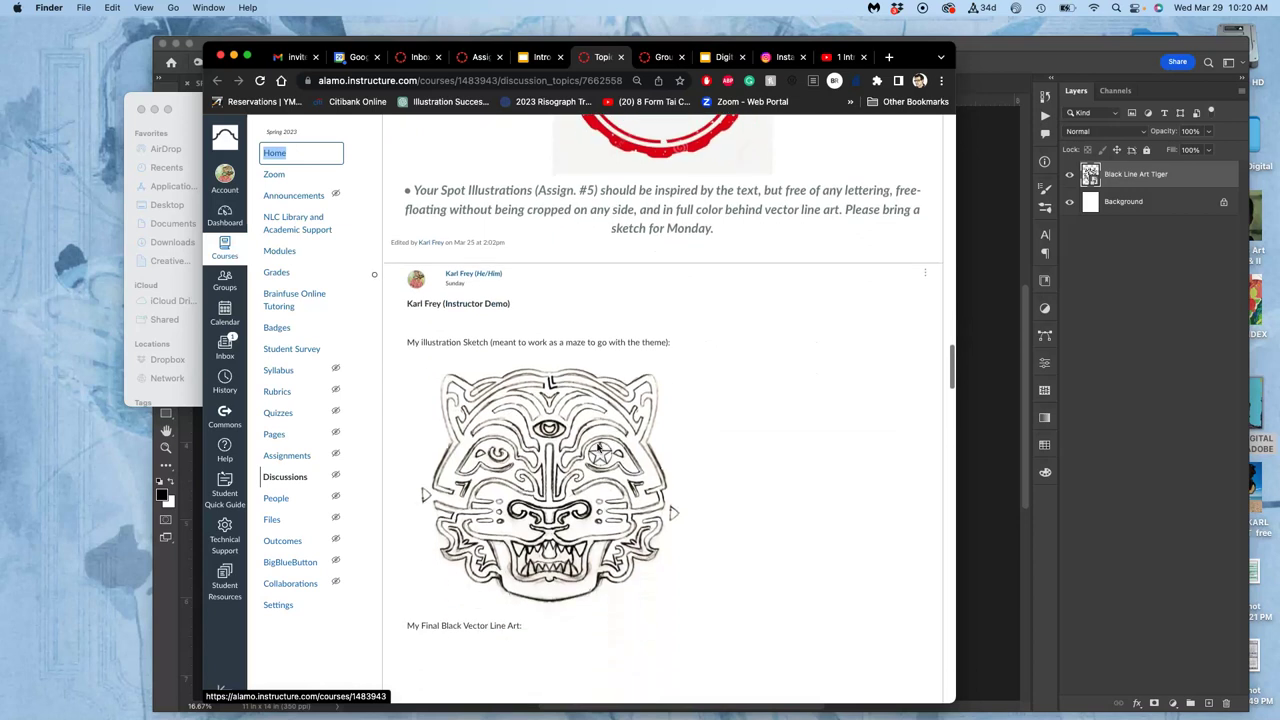
Review the tiger sketch and the final black vector line art in the instructor demo discussion post.
left_click(463, 342)
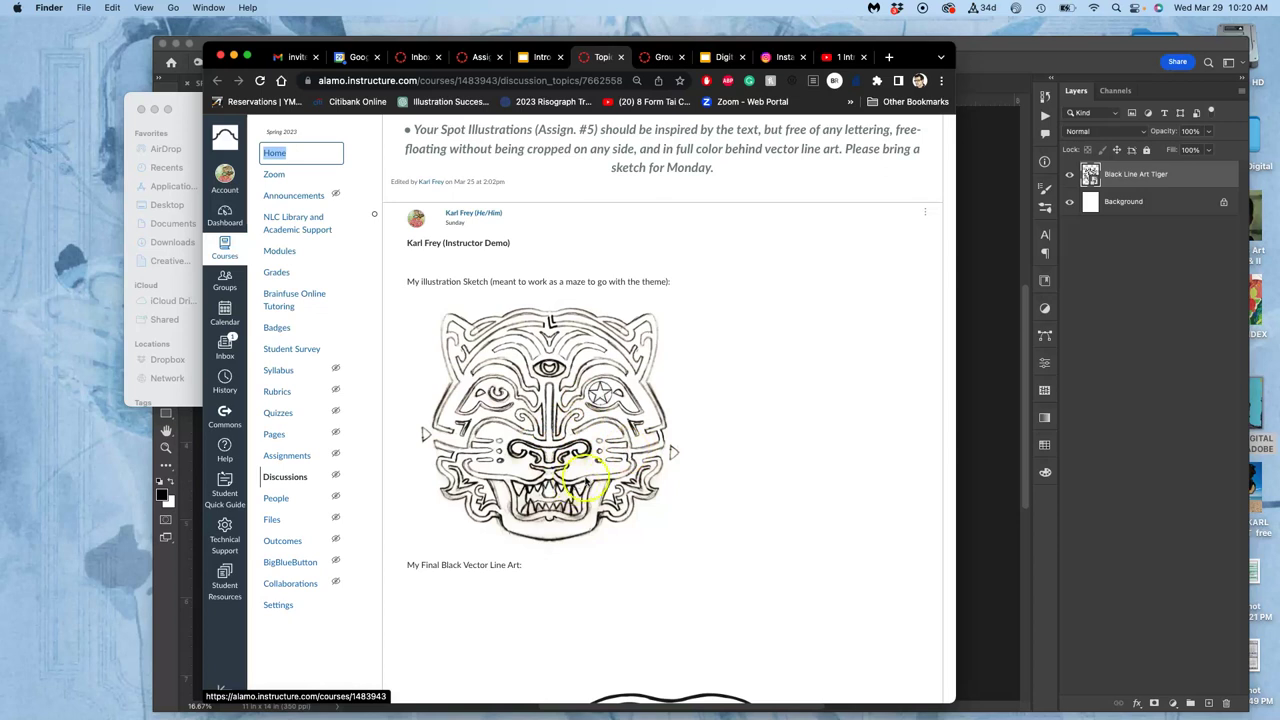
scroll(575, 493, "down", 1)
scroll(575, 493, "down", 10)
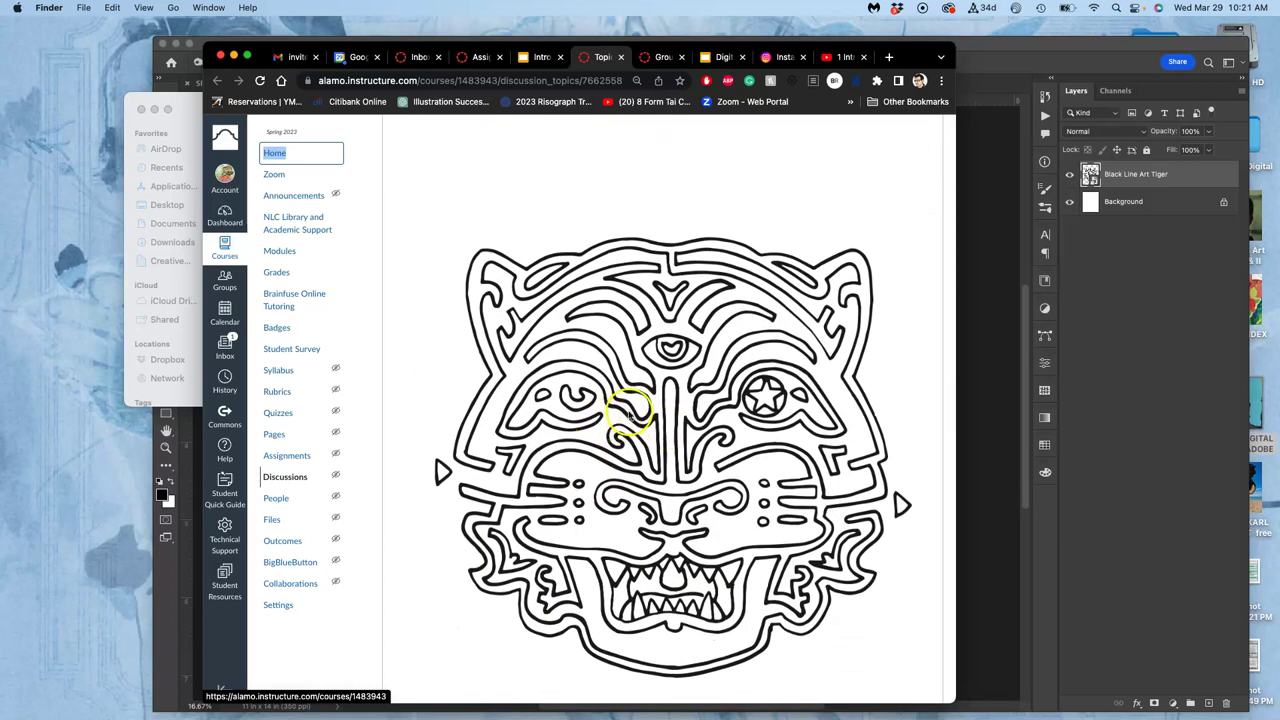
scroll(630, 405, "down", 2)
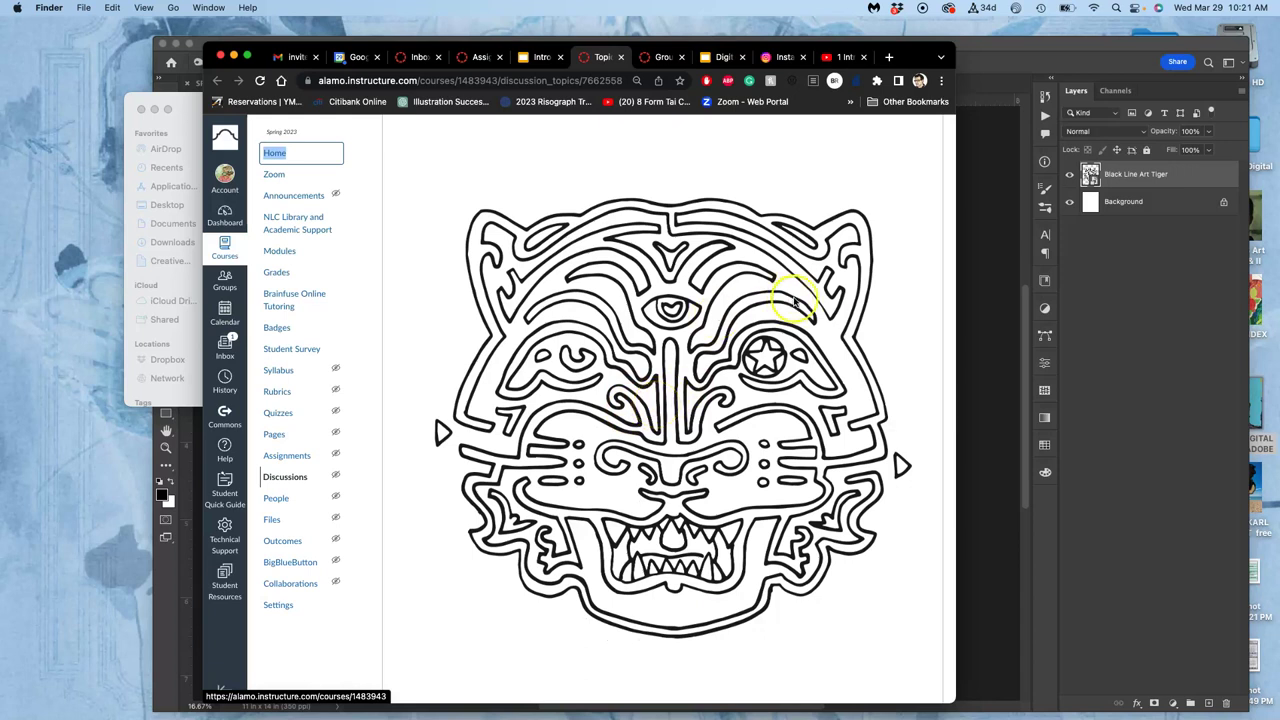
Open the Assignment #5 spot illustration folder inside the SP23-1 Digital Art folder on the desktop.
key("F11")
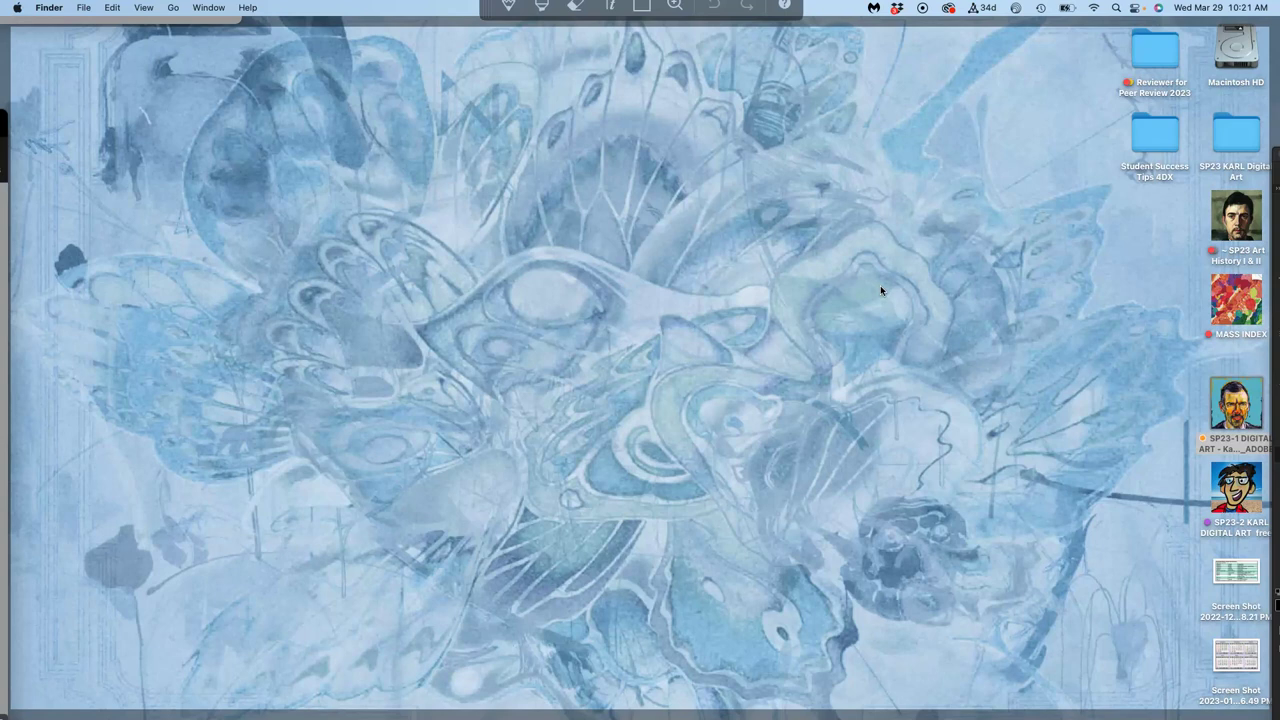
double_click(1232, 394)
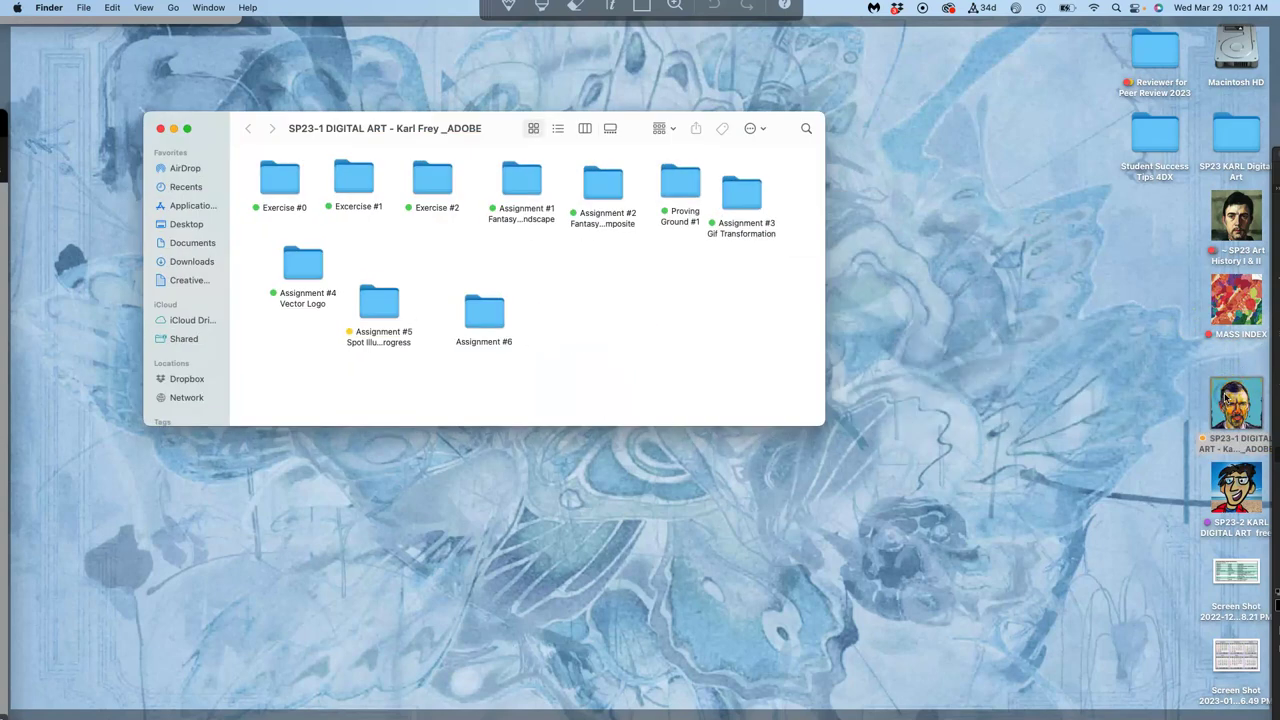
double_click(390, 293)
left_click(574, 280)
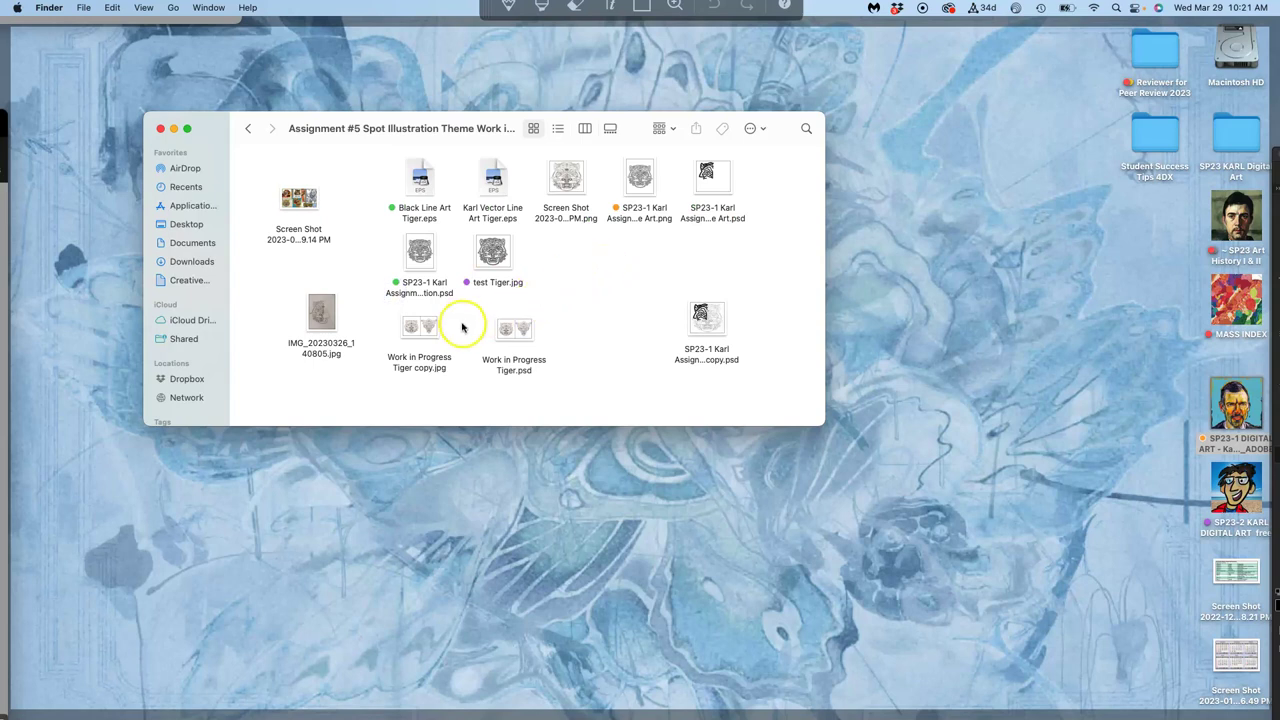
View the two animal head sketches in Work in Progress Tiger copy.jpg and close the image.
left_click(428, 333)
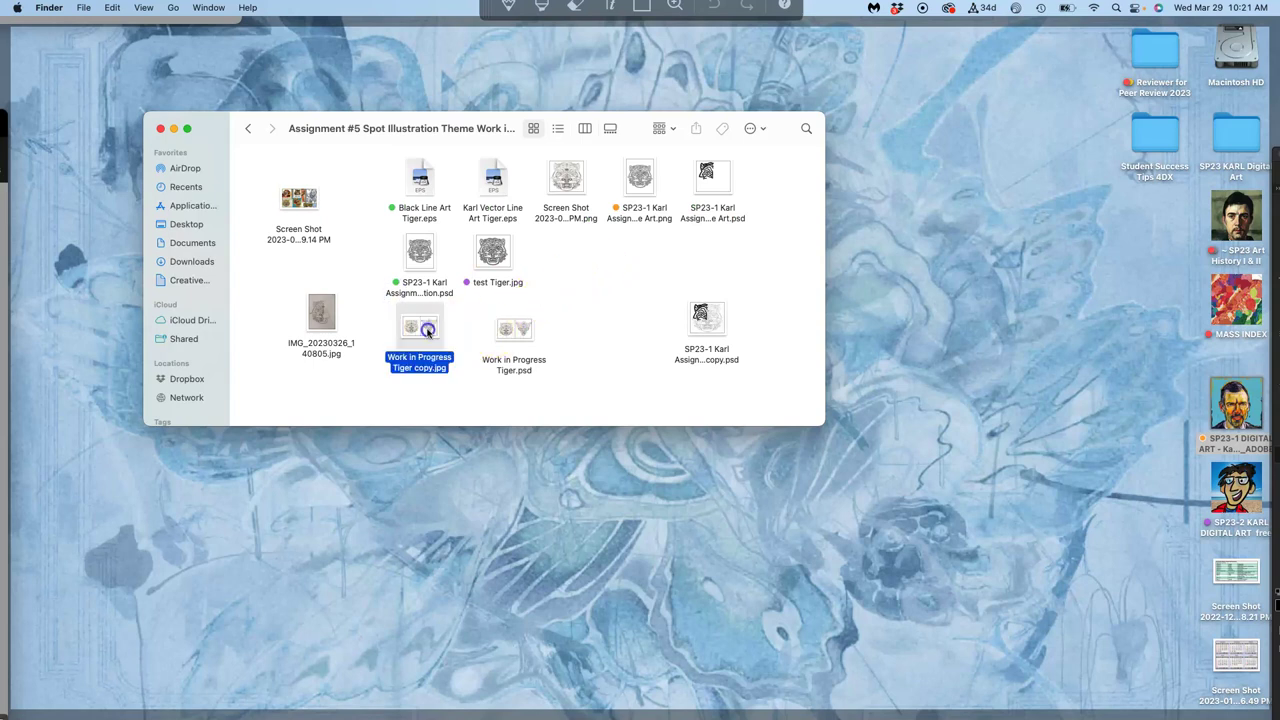
double_click(428, 333)
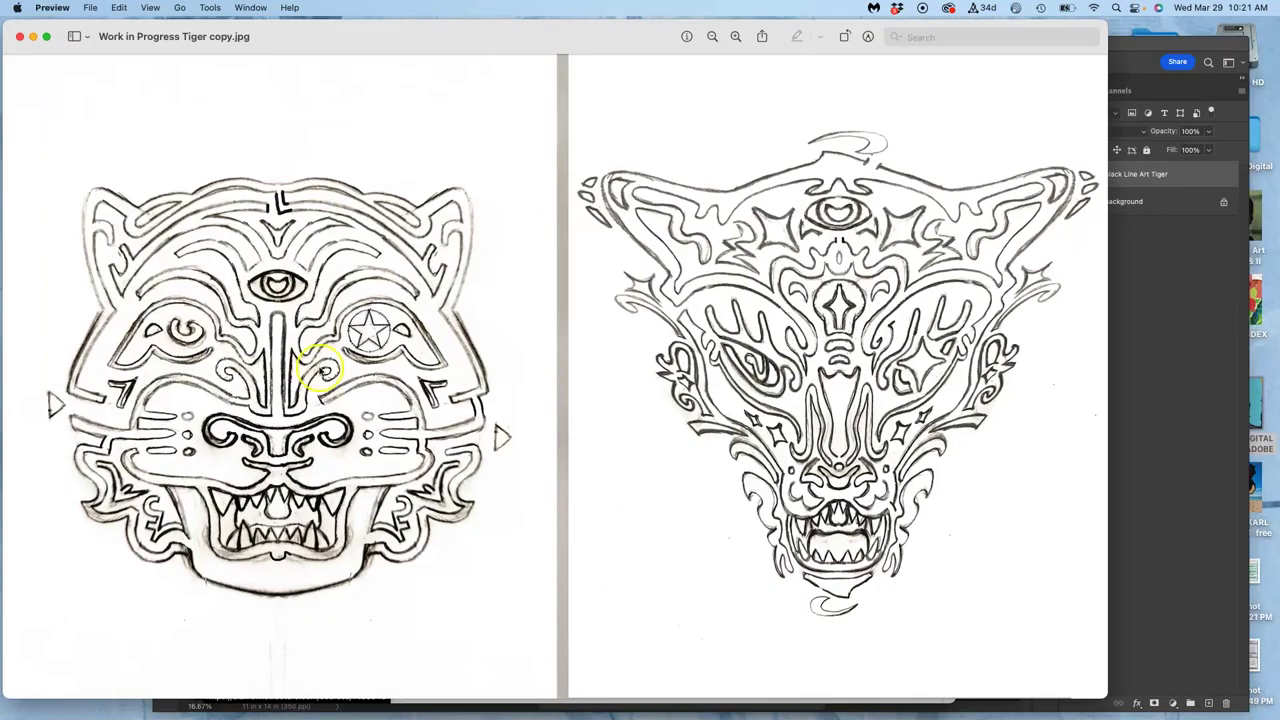
left_click(19, 36)
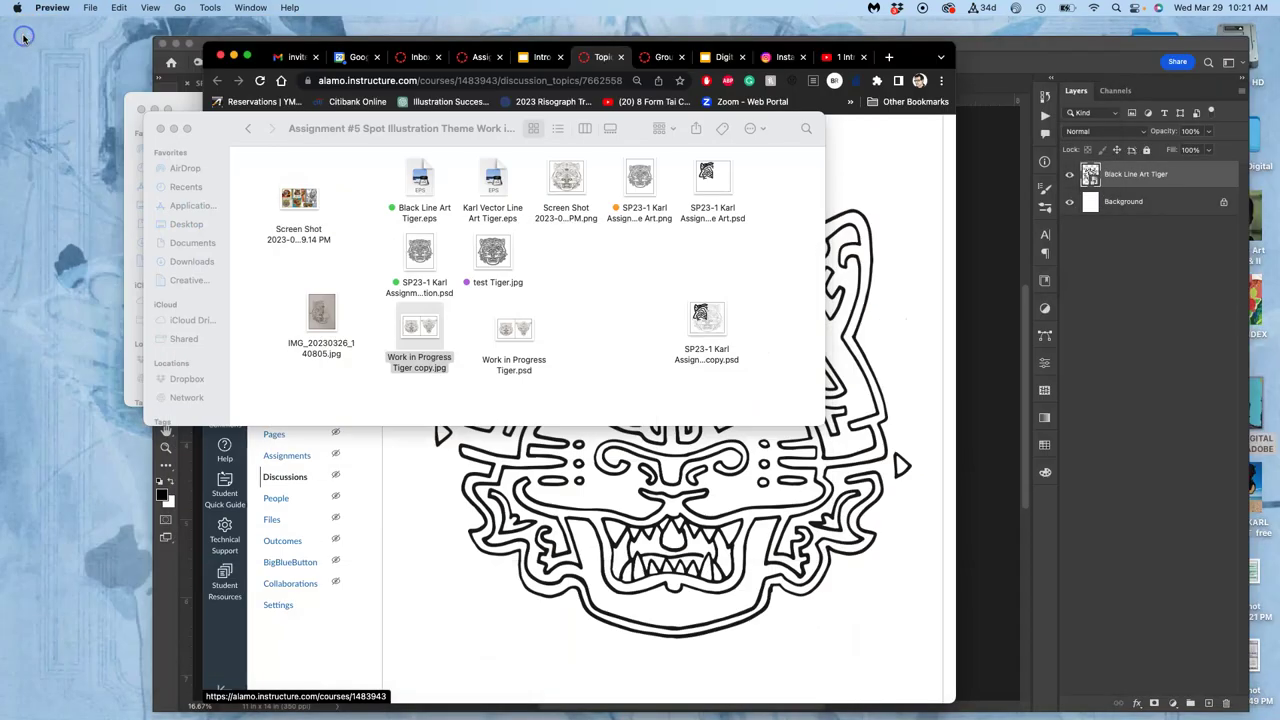
left_click(330, 245)
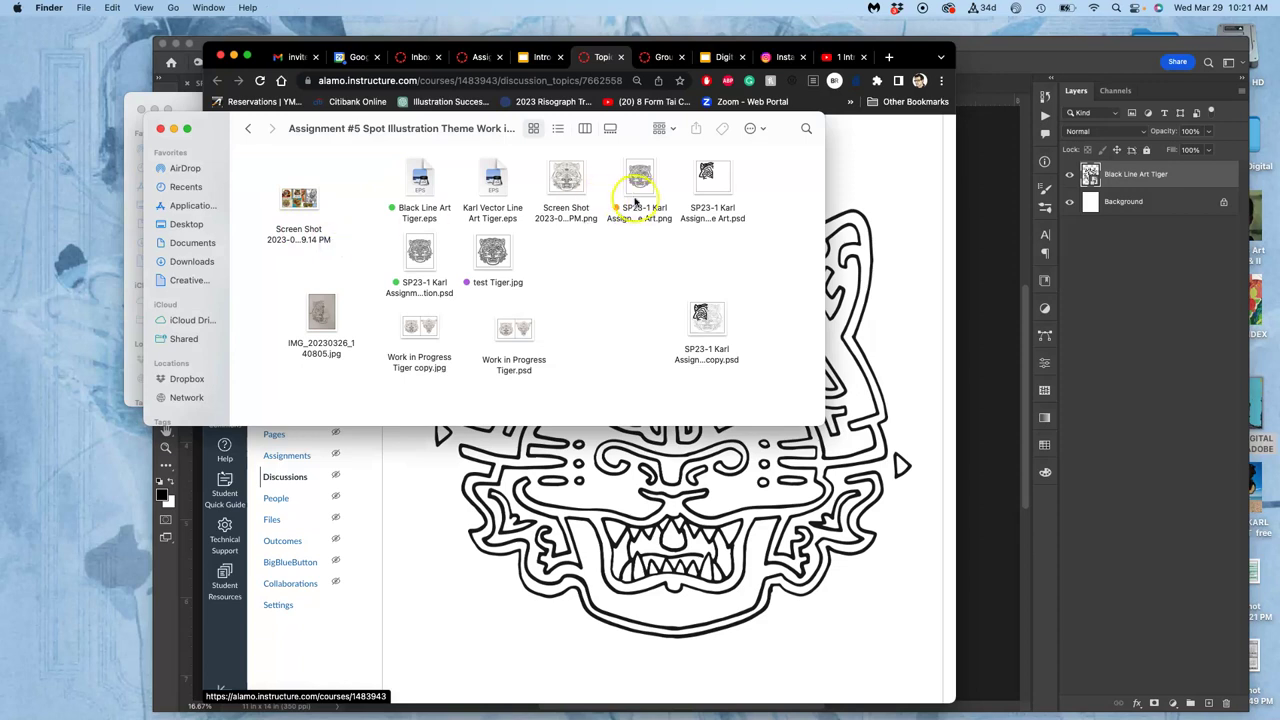
Examine the line edges of the Assignment 5 black line art PNG up close and close the image.
double_click(638, 195)
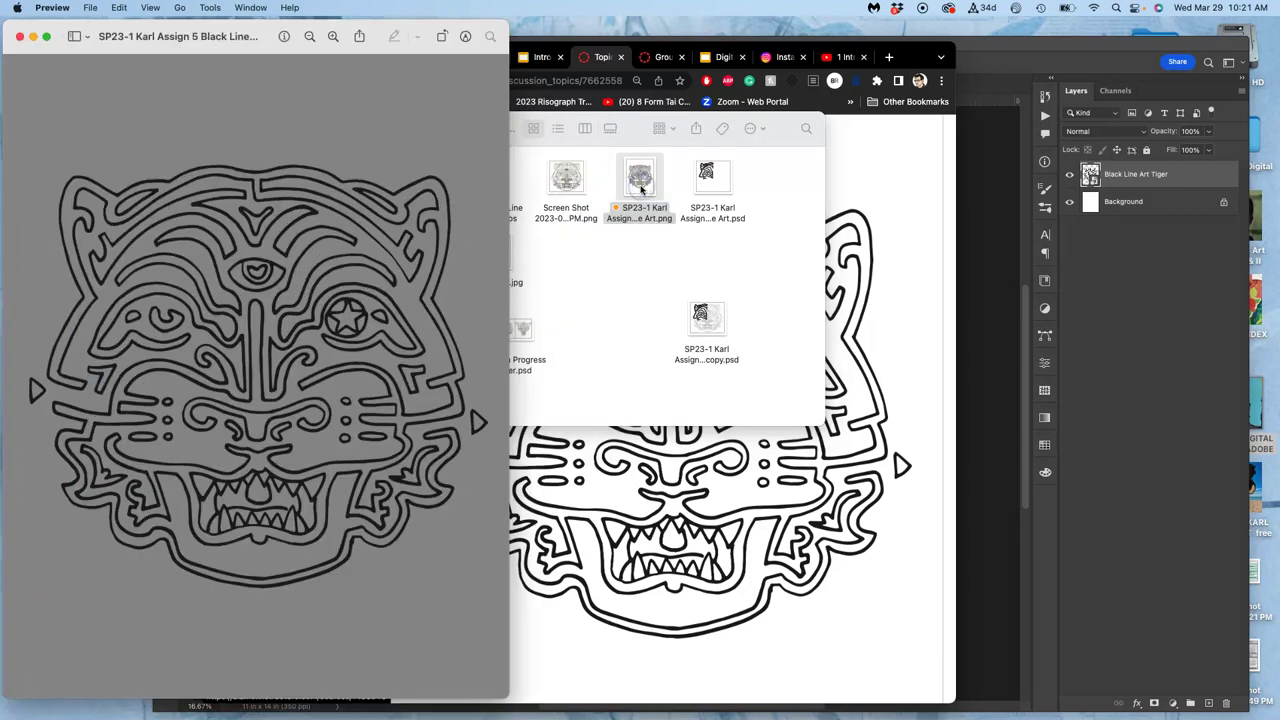
key("super+plus")
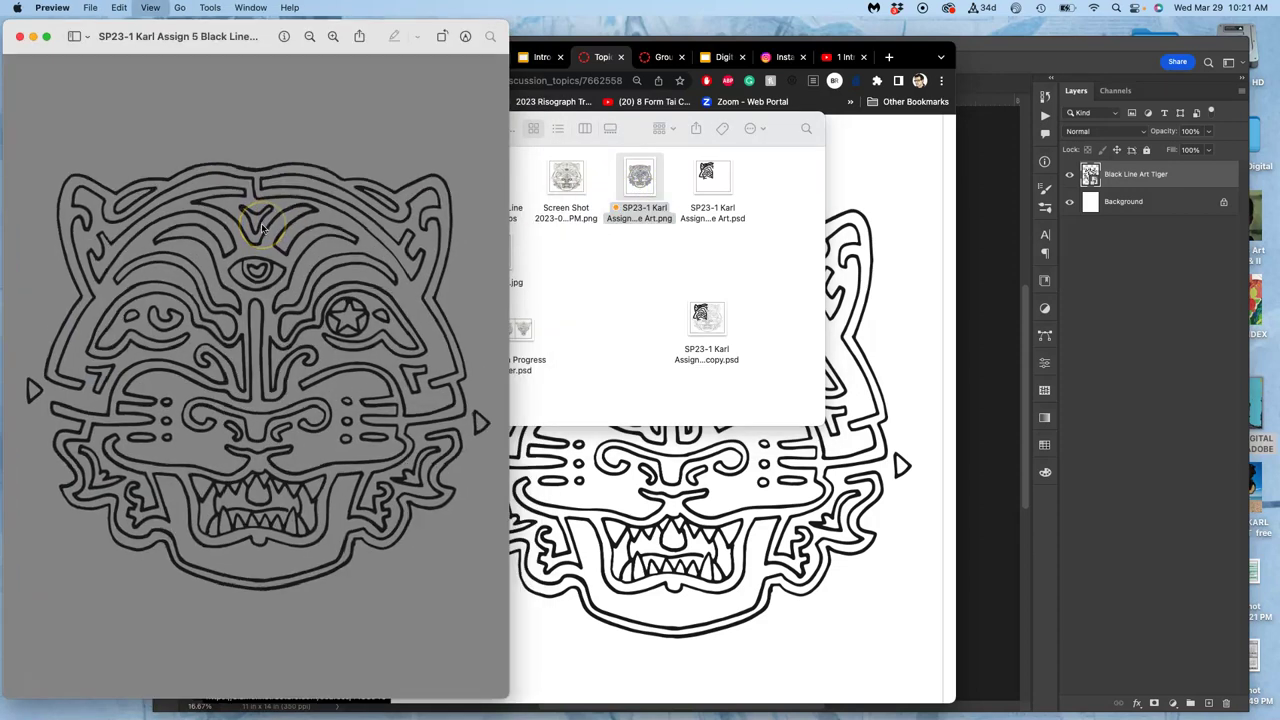
key("super+plus")
key("super+plus")
key("super+plus")
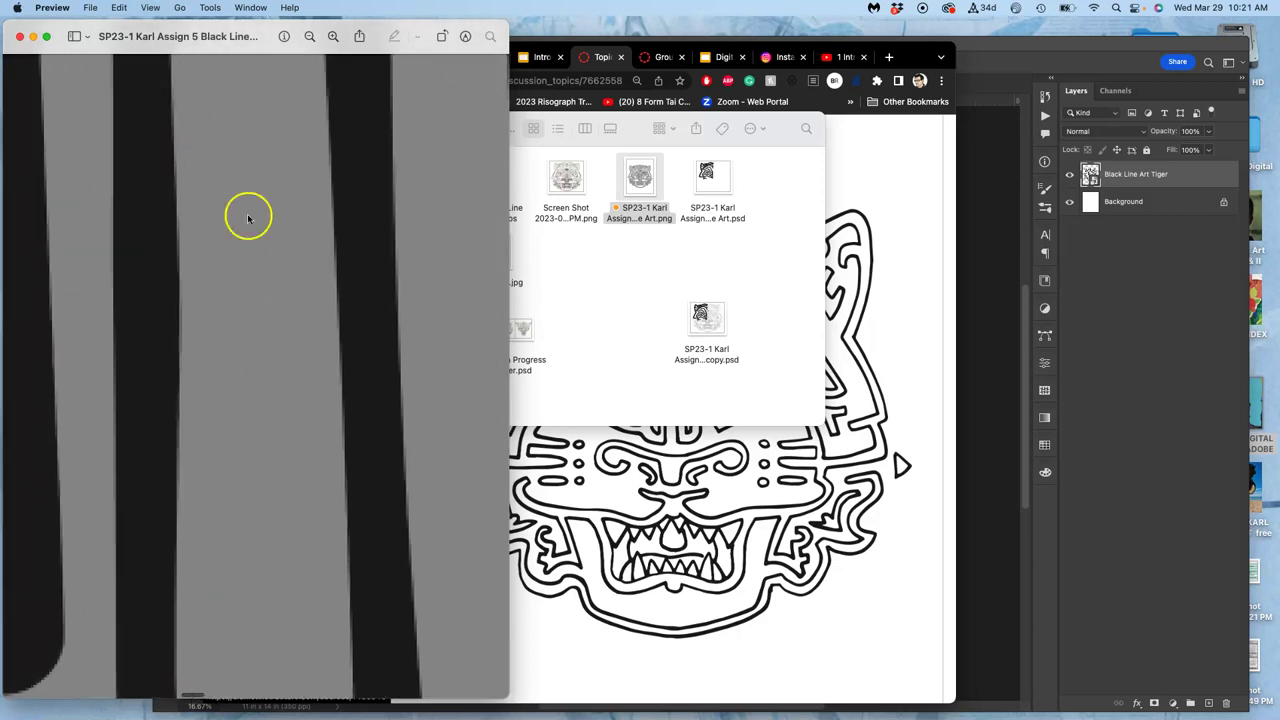
left_click(19, 36)
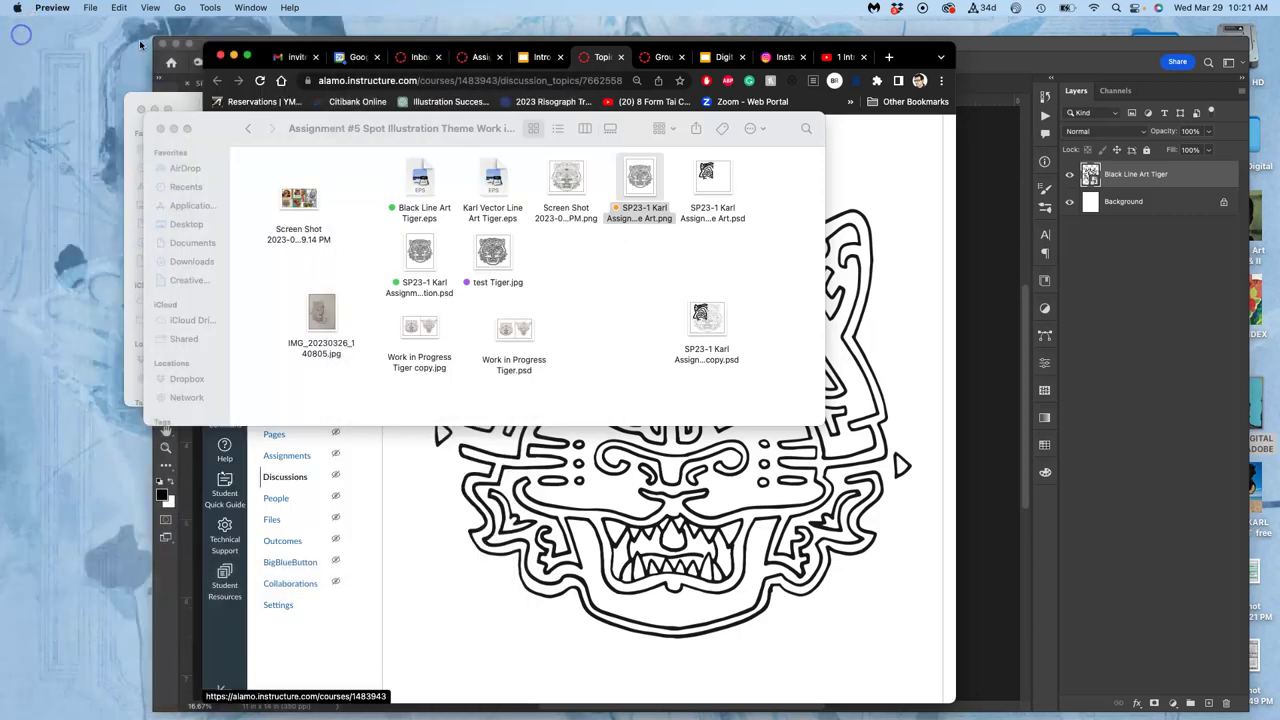
left_click(663, 268)
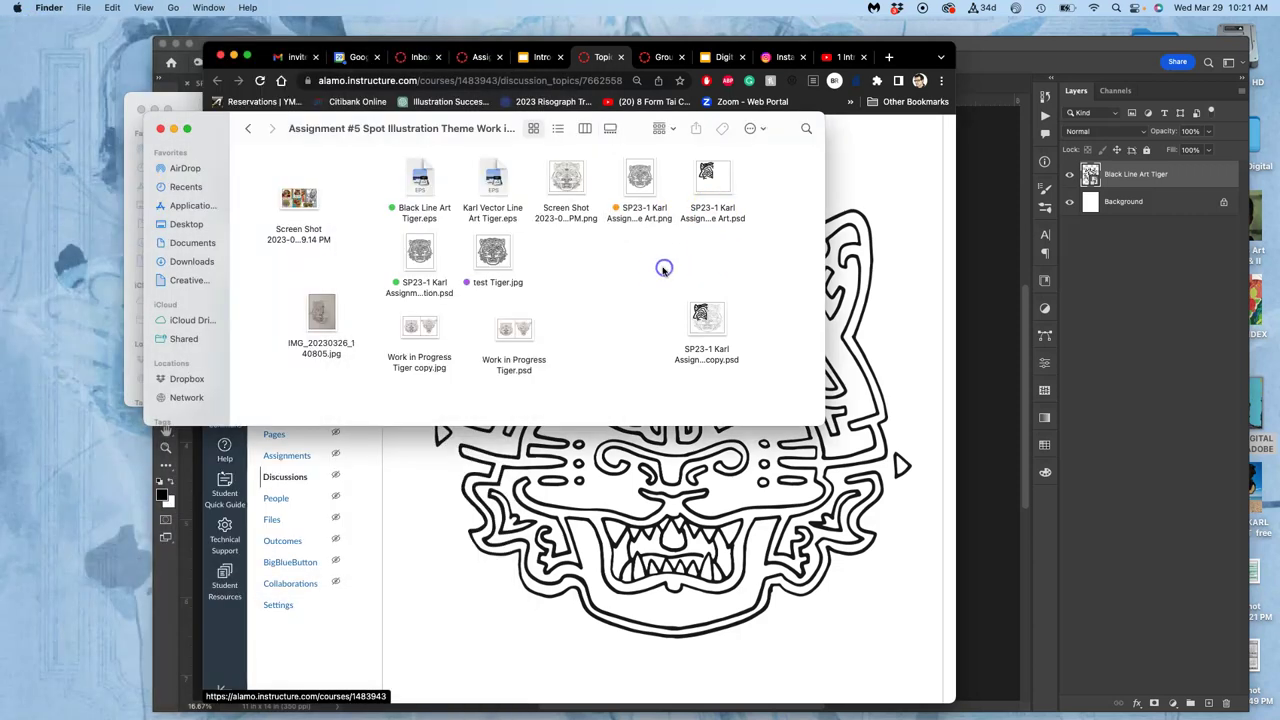
Examine the line edges of test Tiger.jpg up close and close the image.
left_click(494, 180)
left_click(580, 245)
double_click(497, 252)
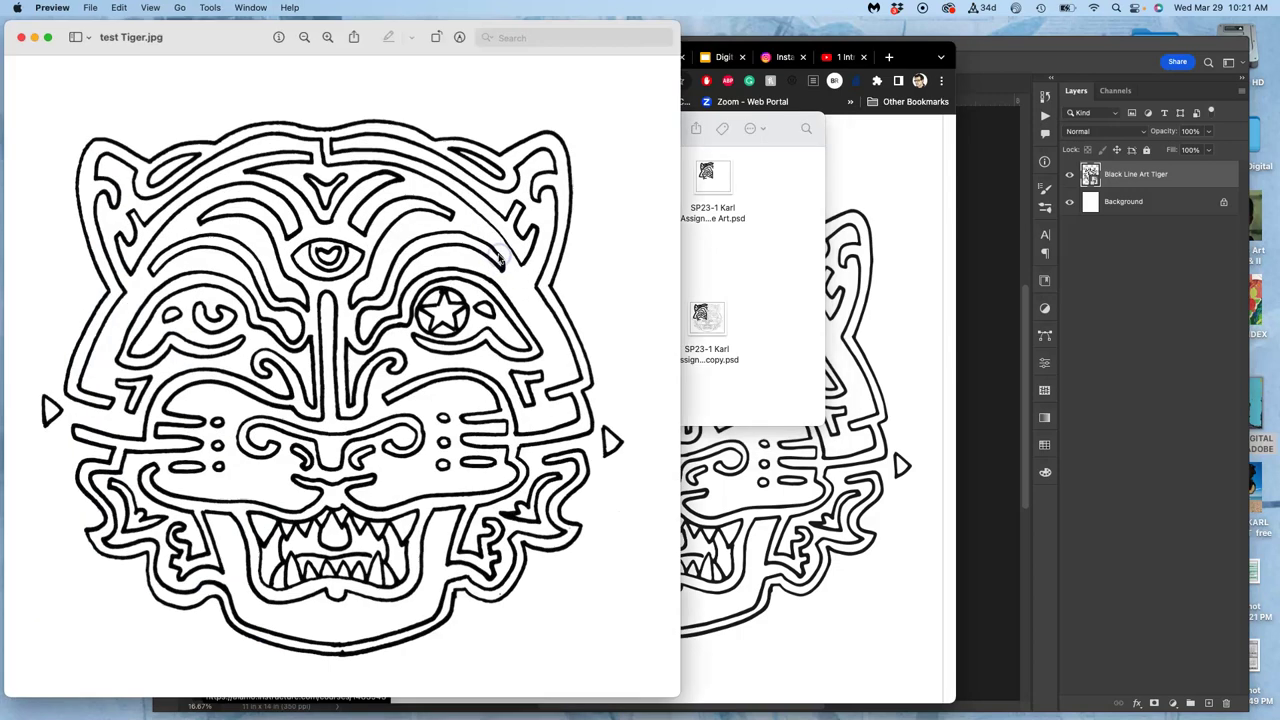
scroll(432, 240, "up", 10)
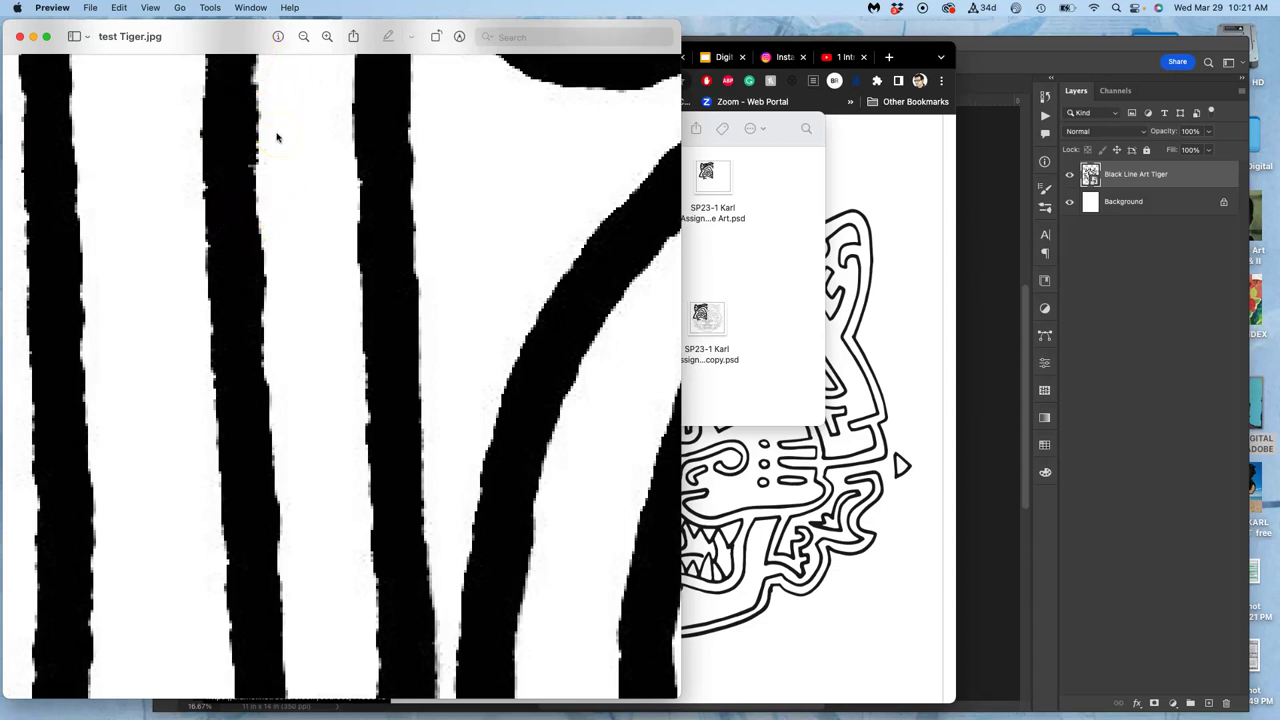
left_click(21, 37)
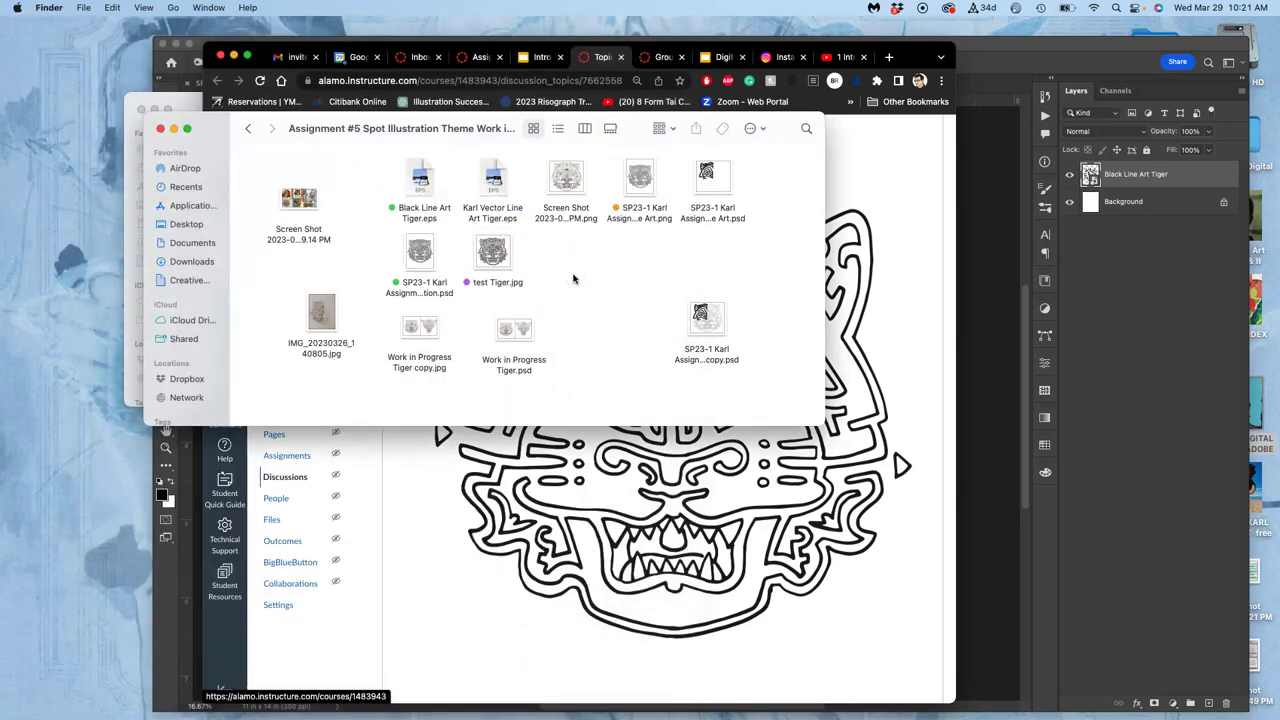
Open test Tiger.jpg from the assignment folder in Adobe Illustrator 2022.
right_click(494, 256)
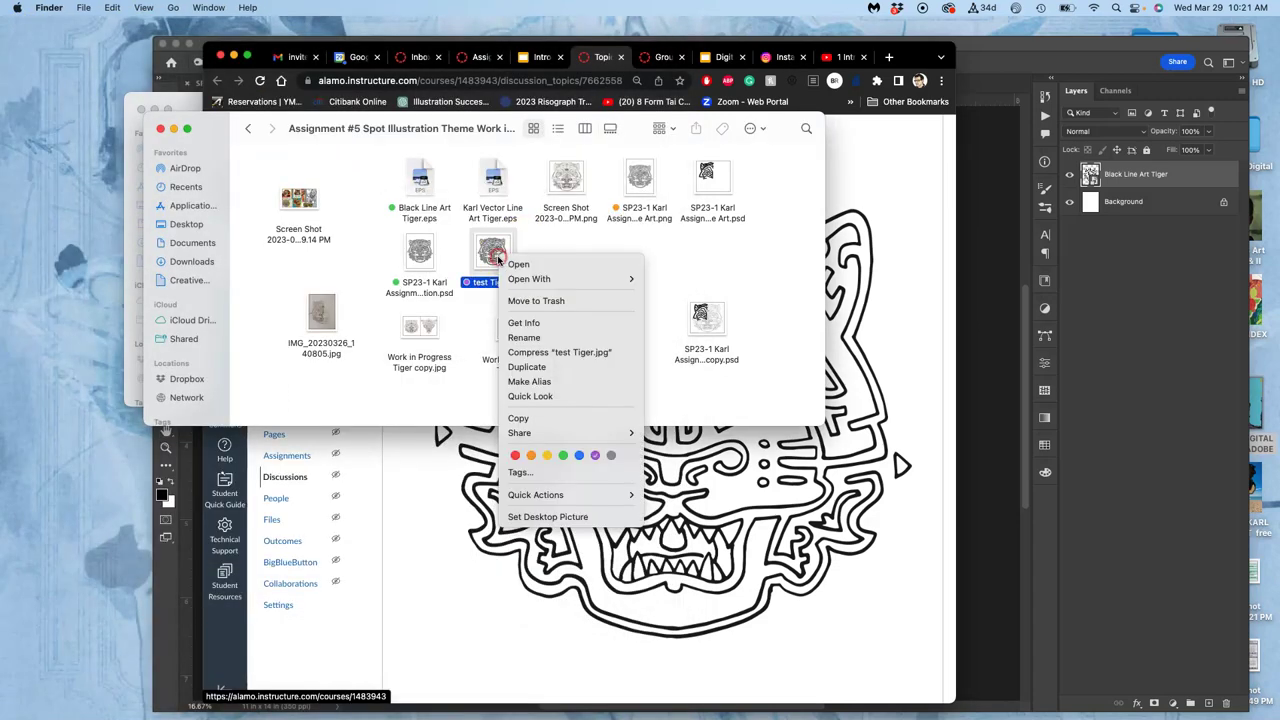
mouse_move(520, 281)
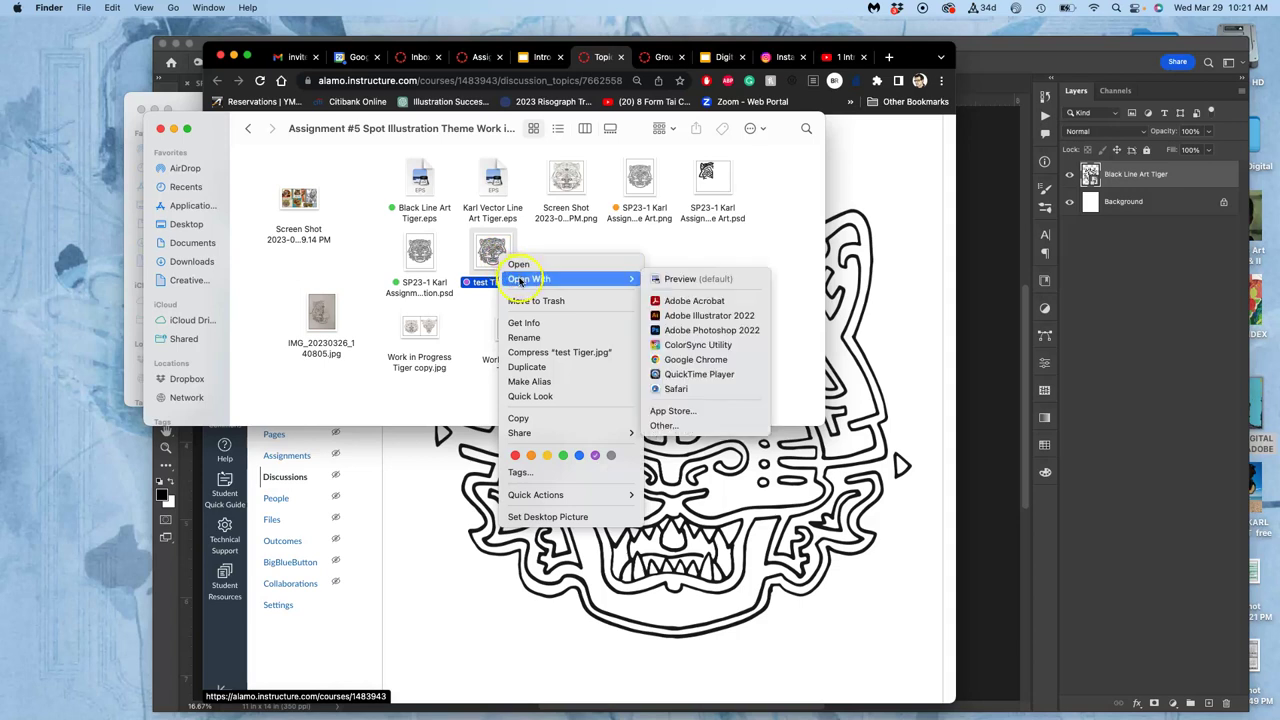
left_click(684, 315)
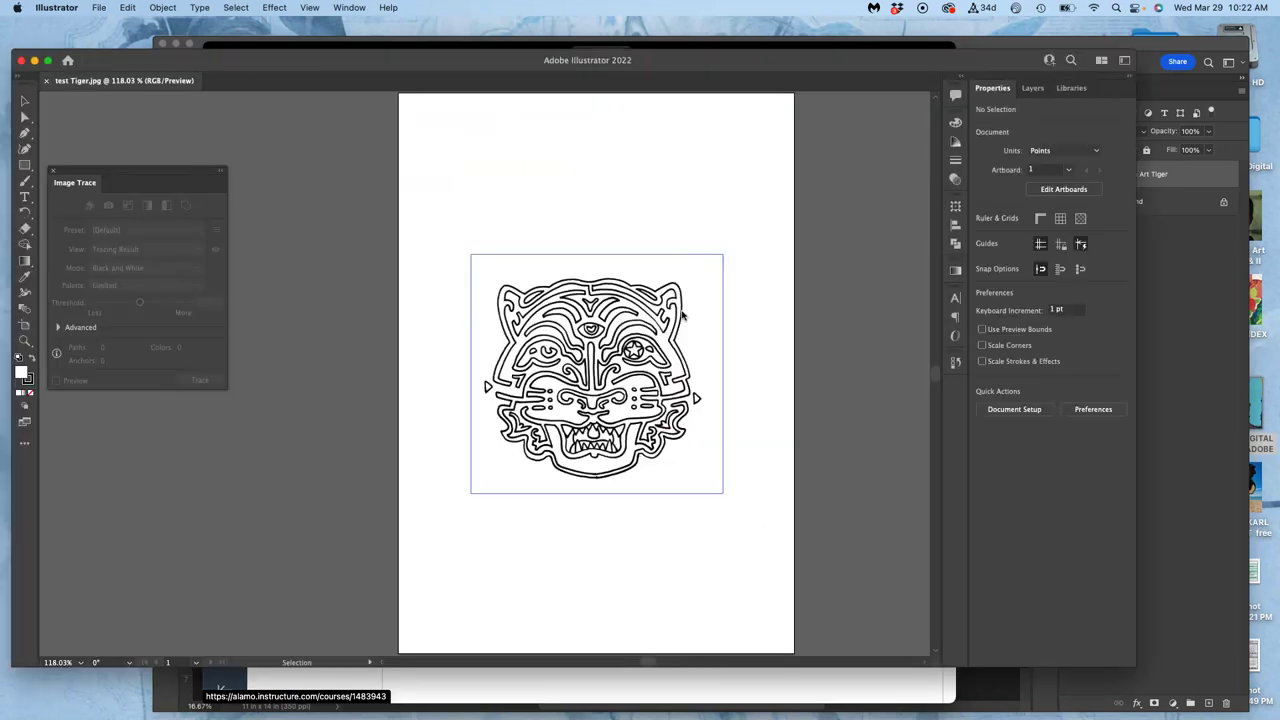
Switch to Chrome and load vectormagic.com in a new tab to look over its upload options.
left_click(612, 688)
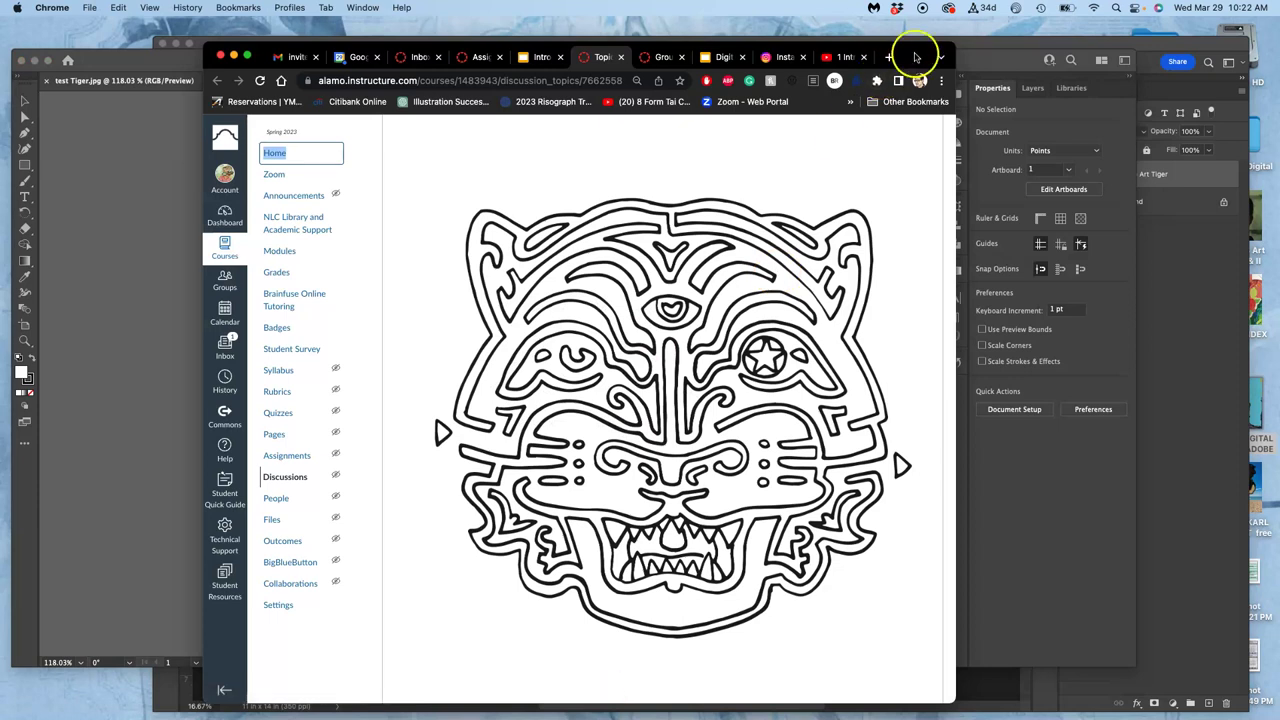
left_click(889, 58)
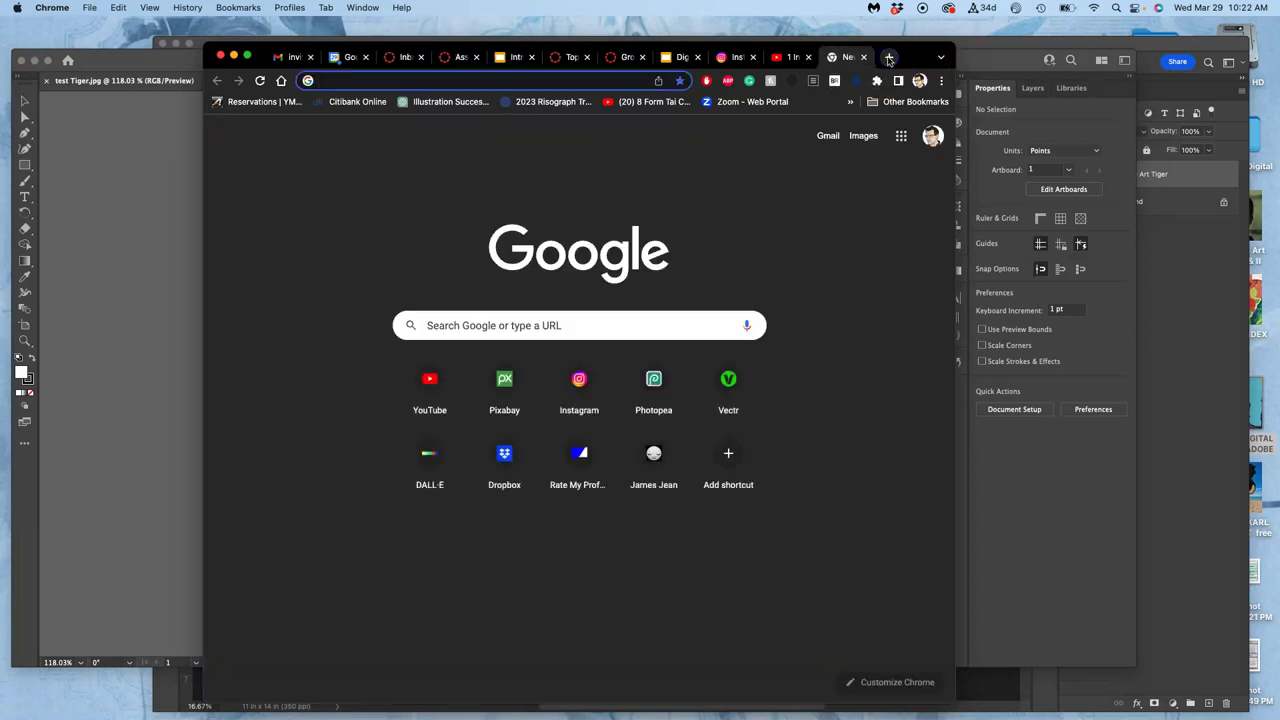
type("vectormagic.com")
key("Return")
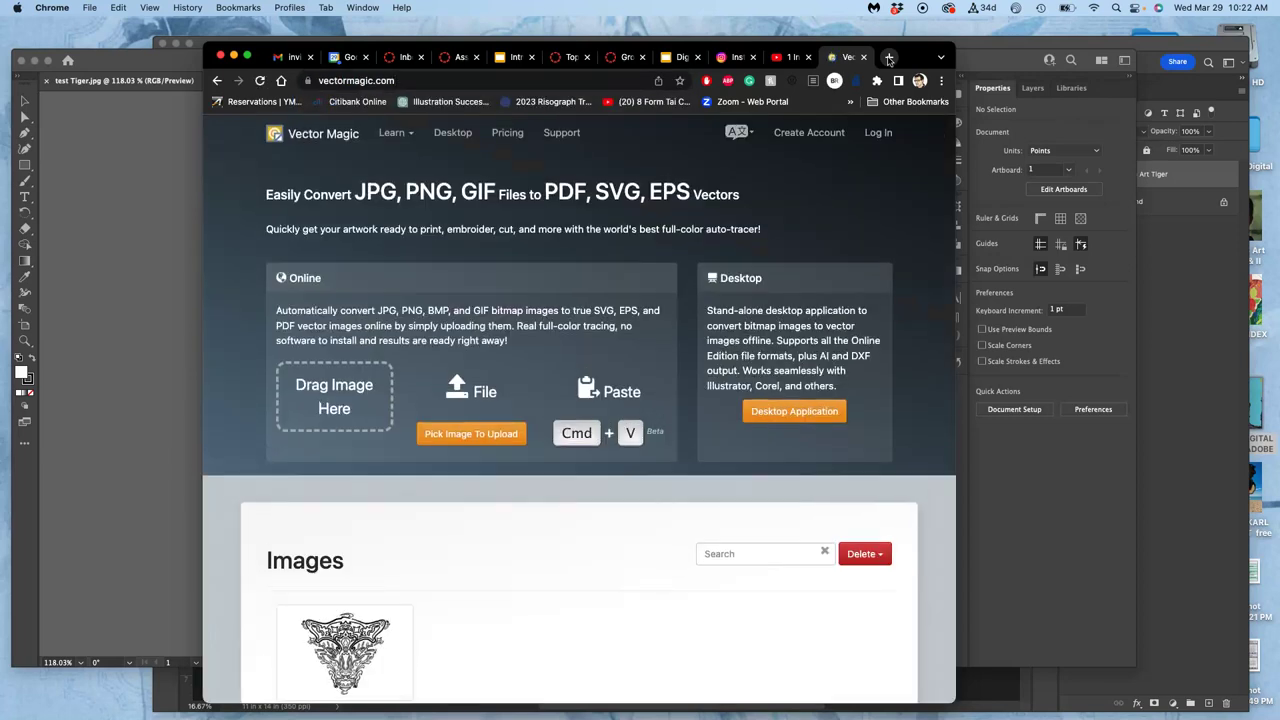
scroll(705, 278, "down", 3)
scroll(705, 278, "up", 2)
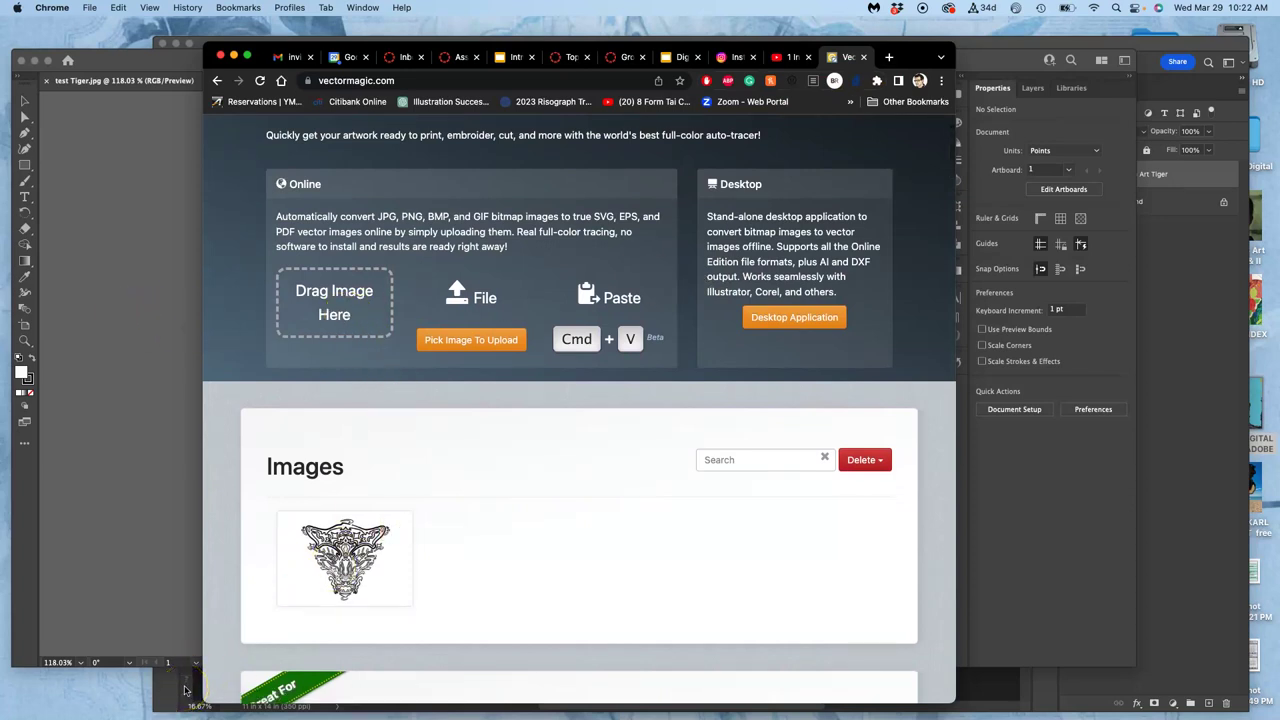
Upload test Tiger.jpg from the Assignment #5 folder to Vector Magic for automatic vectorizing.
key("ctrl+Up")
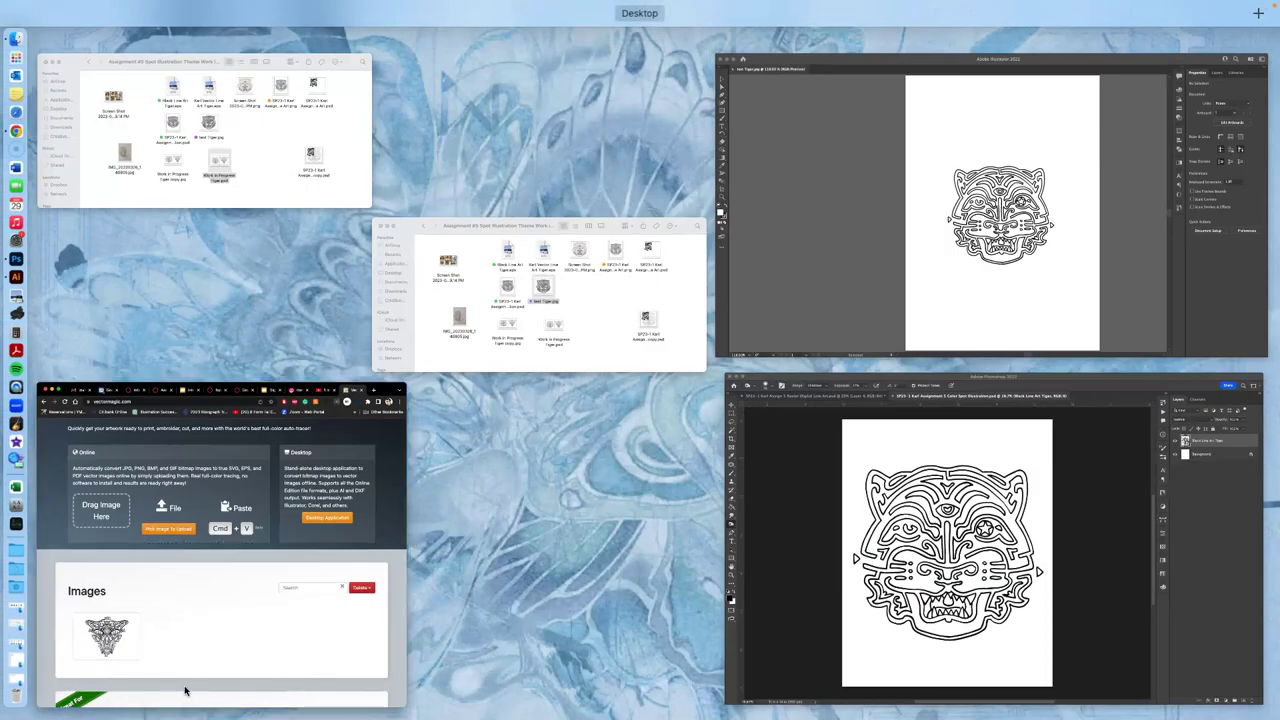
left_click(540, 300)
left_click(497, 252)
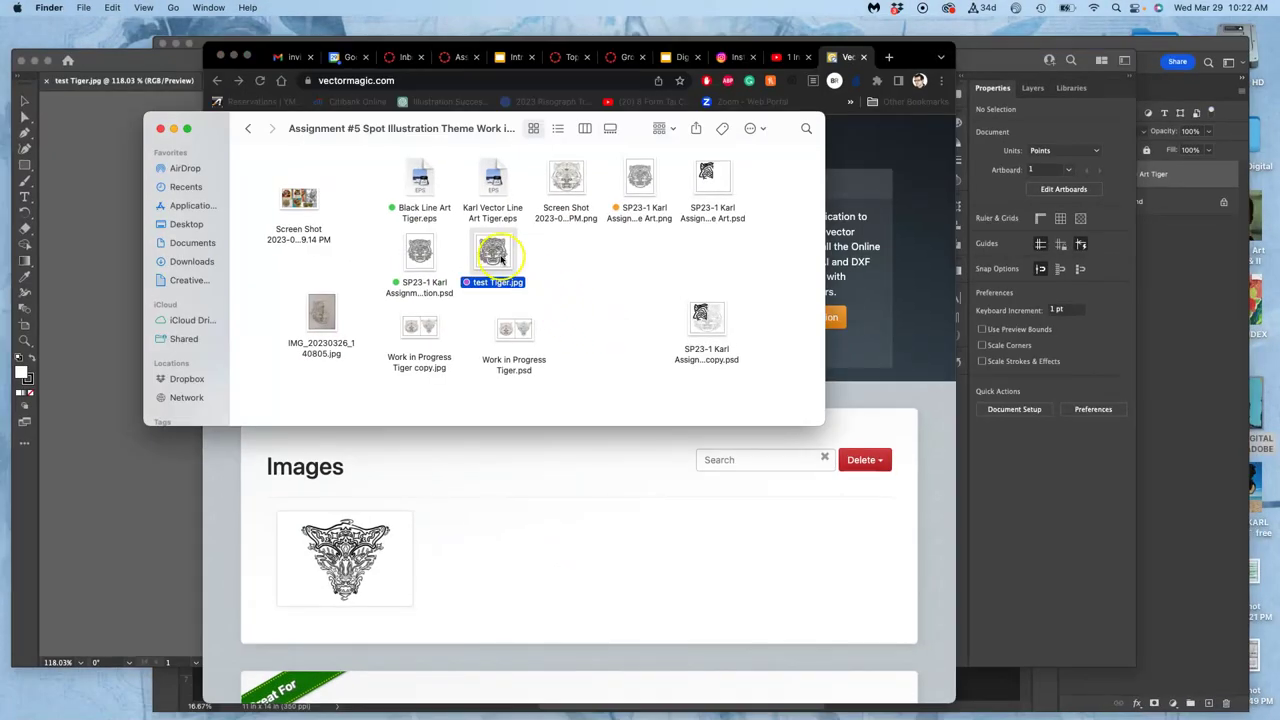
left_click_drag(500, 255, 863, 314)
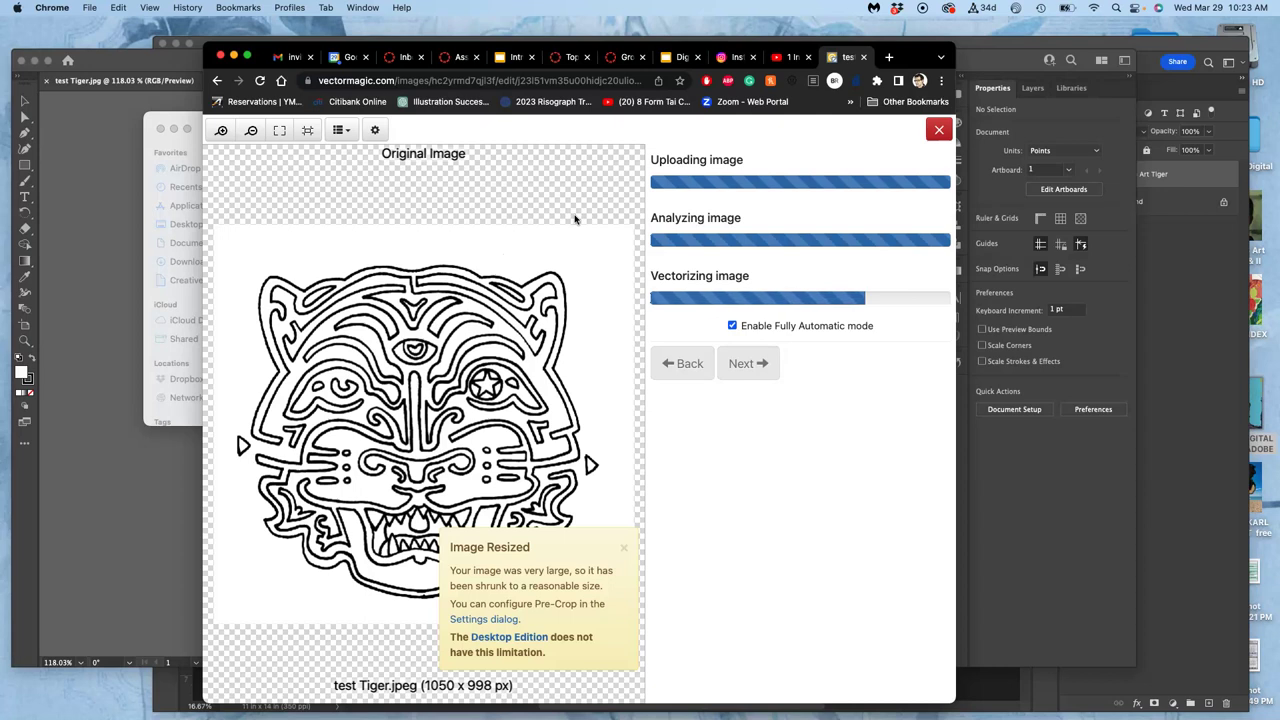
Switch to Illustrator and examine the line edges of the tiger image at high magnification.
left_click(165, 55)
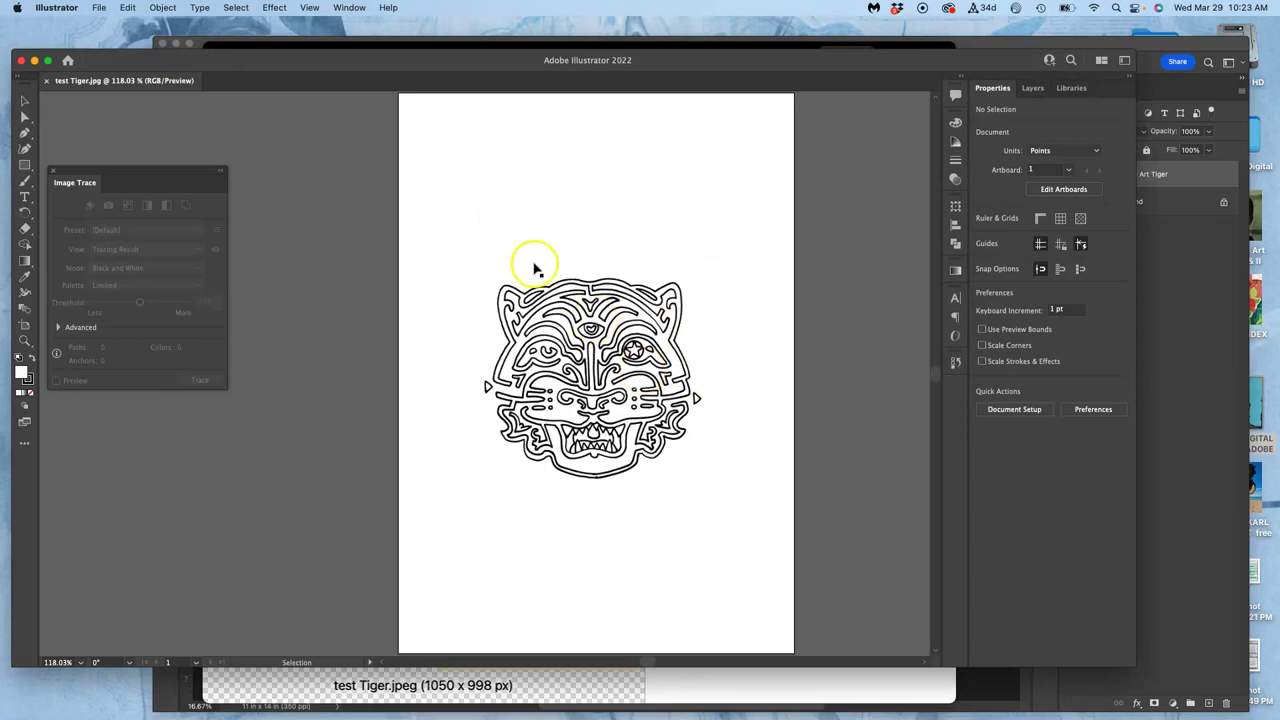
key("super+equal")
key("super+equal")
key("super+equal")
key("super+equal")
key("super+equal")
key("super+equal")
key("super+equal")
key("super+equal")
key("super+equal")
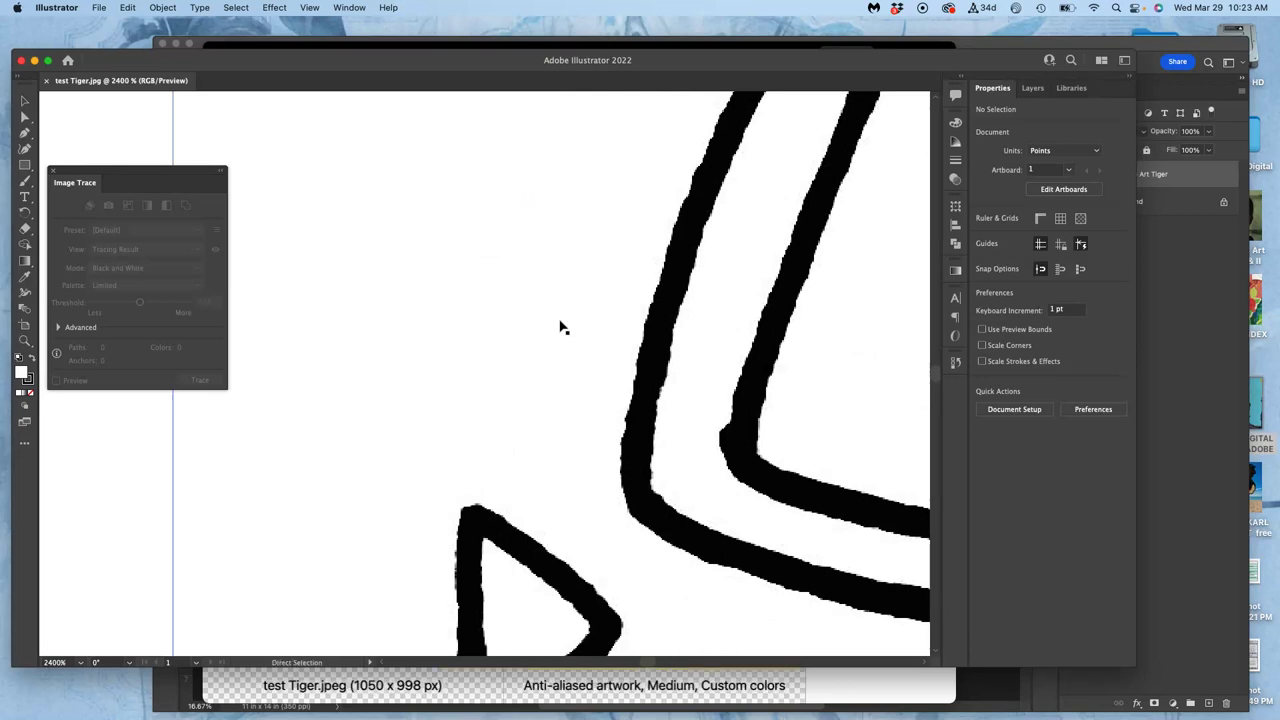
key("super+minus")
key("super+minus")
key("super+minus")
key("super+minus")
key("super+minus")
key("super+minus")
key("super+minus")
key("super+minus")
scroll(562, 325, "right", 5)
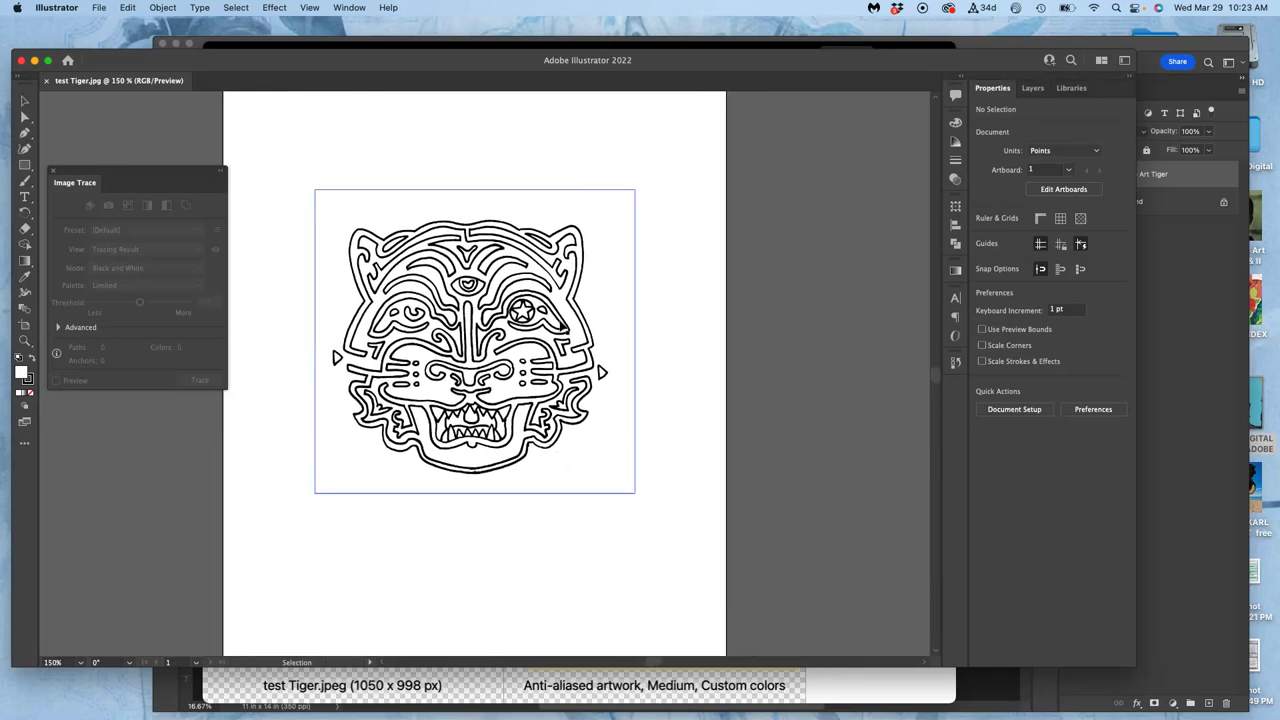
Select the tiger image and apply Image Trace with the Black and White Logo preset.
left_click(751, 366)
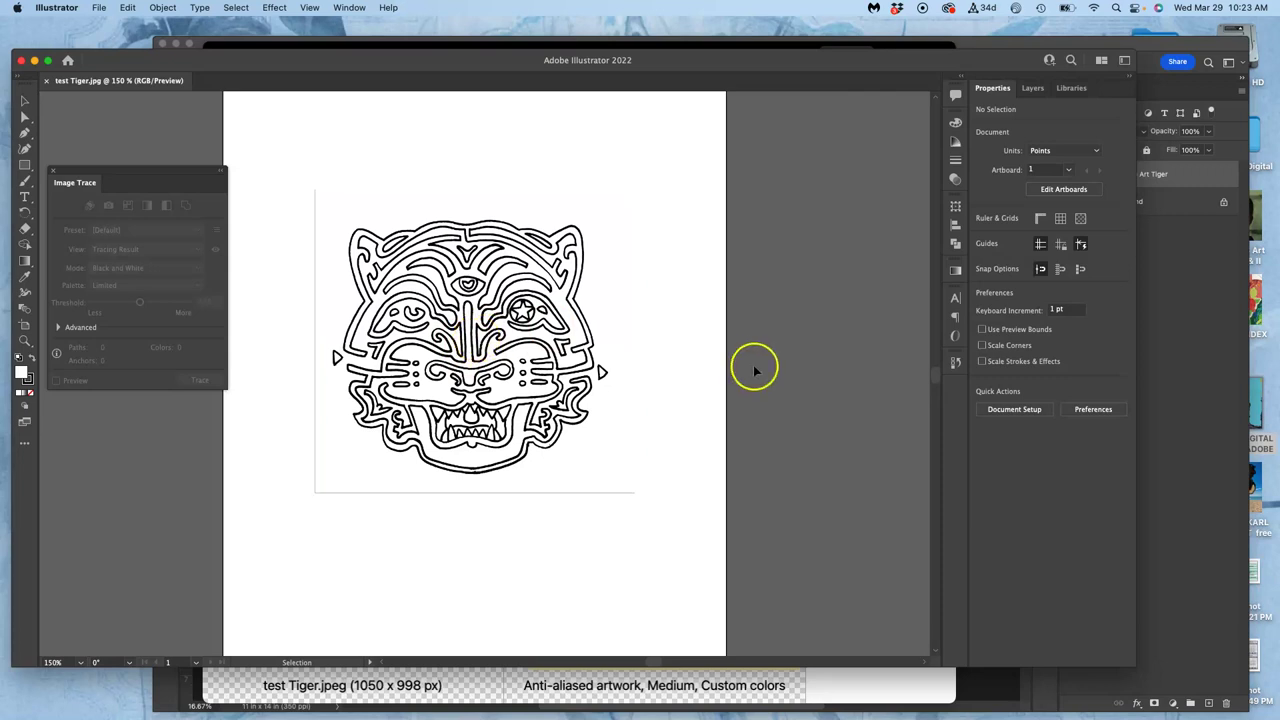
left_click(594, 200)
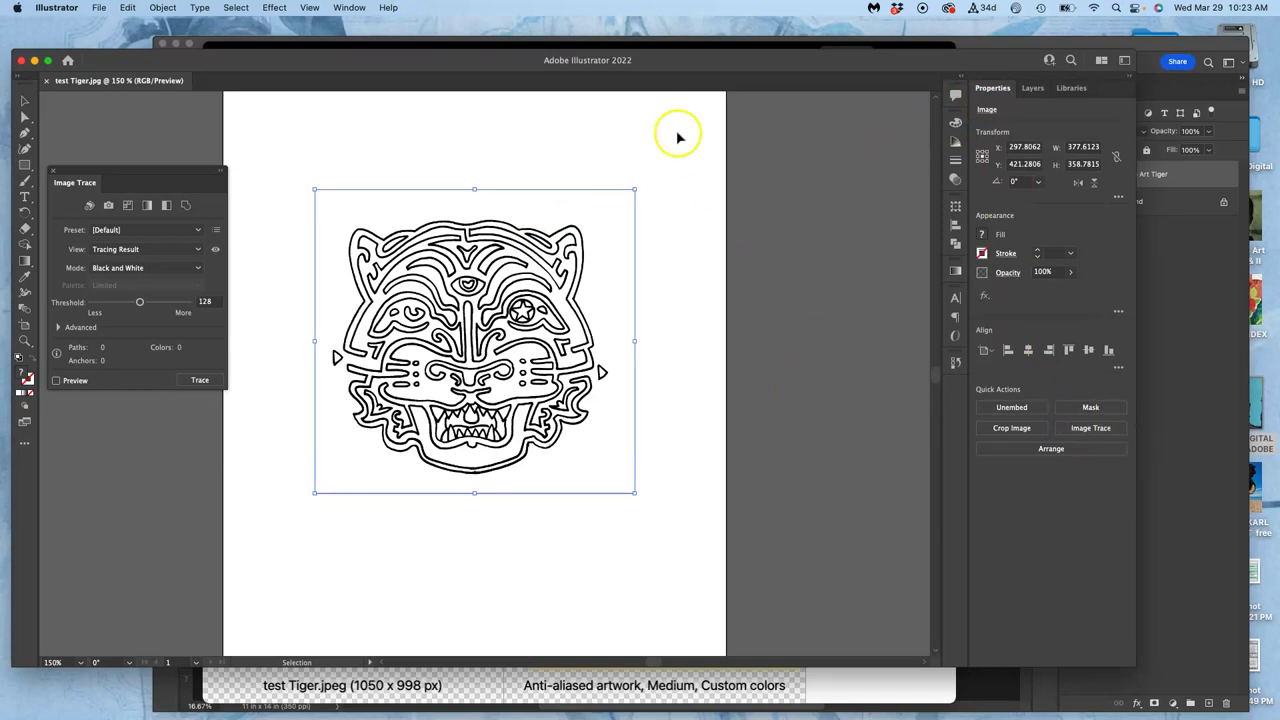
left_click(347, 8)
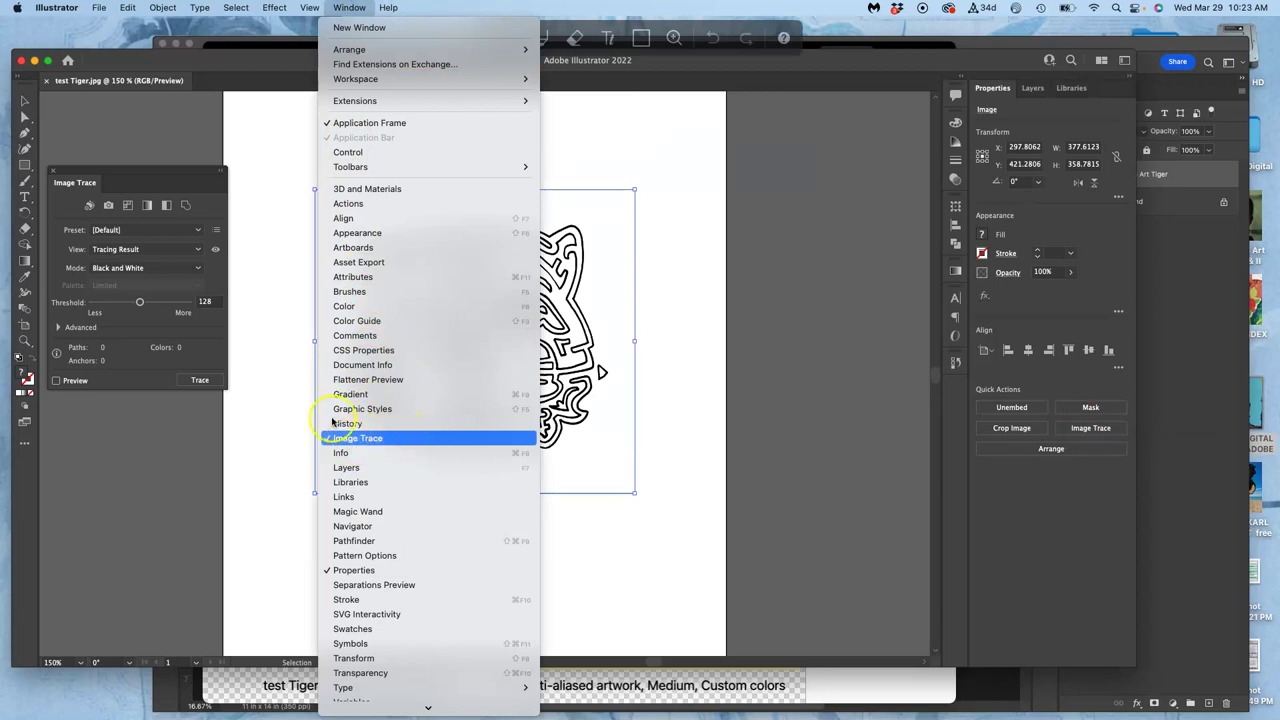
left_click(1103, 432)
left_click(1096, 429)
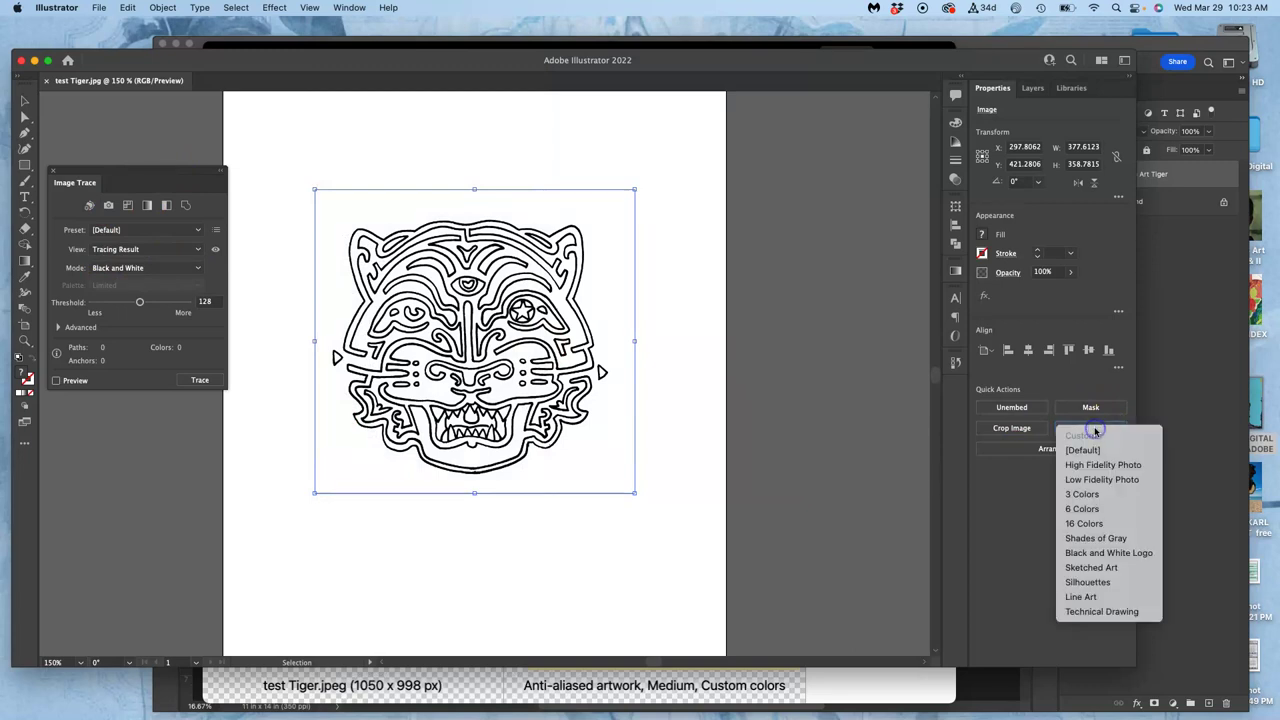
left_click(1105, 556)
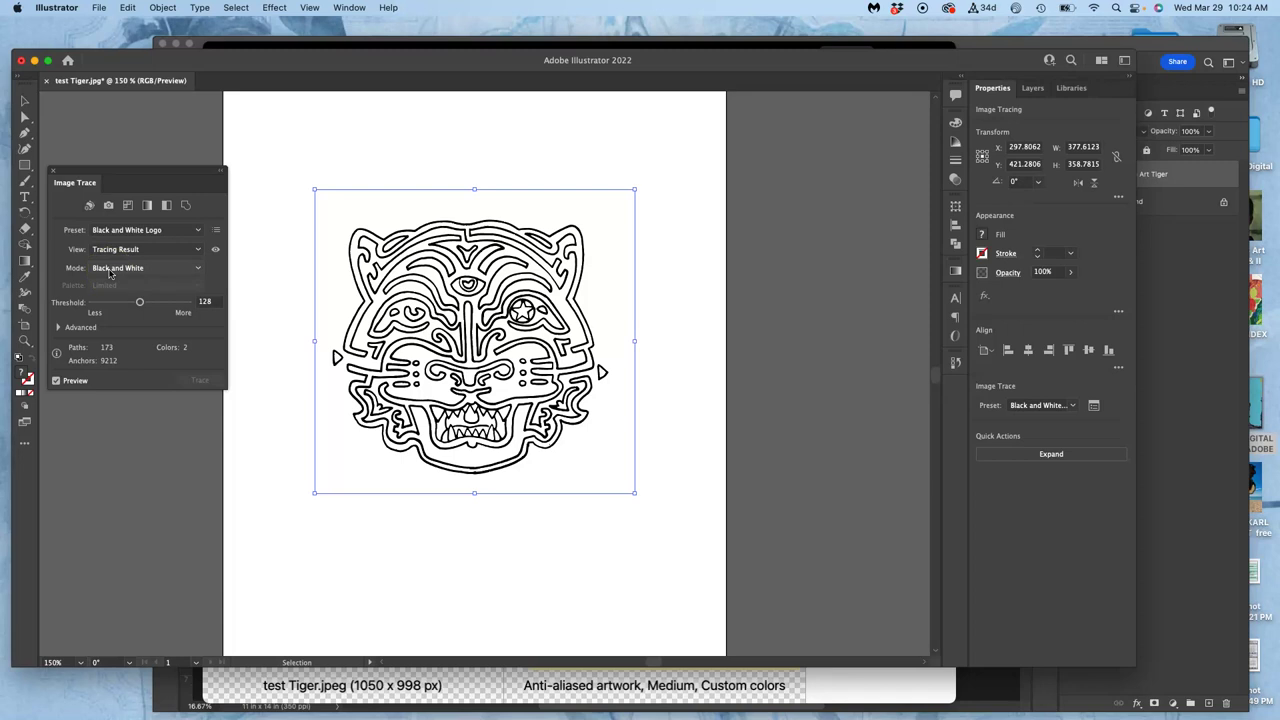
Make the tracing ignore white, moving the tiger partly off the artboard to check its transparency and back onto the page.
left_click(58, 327)
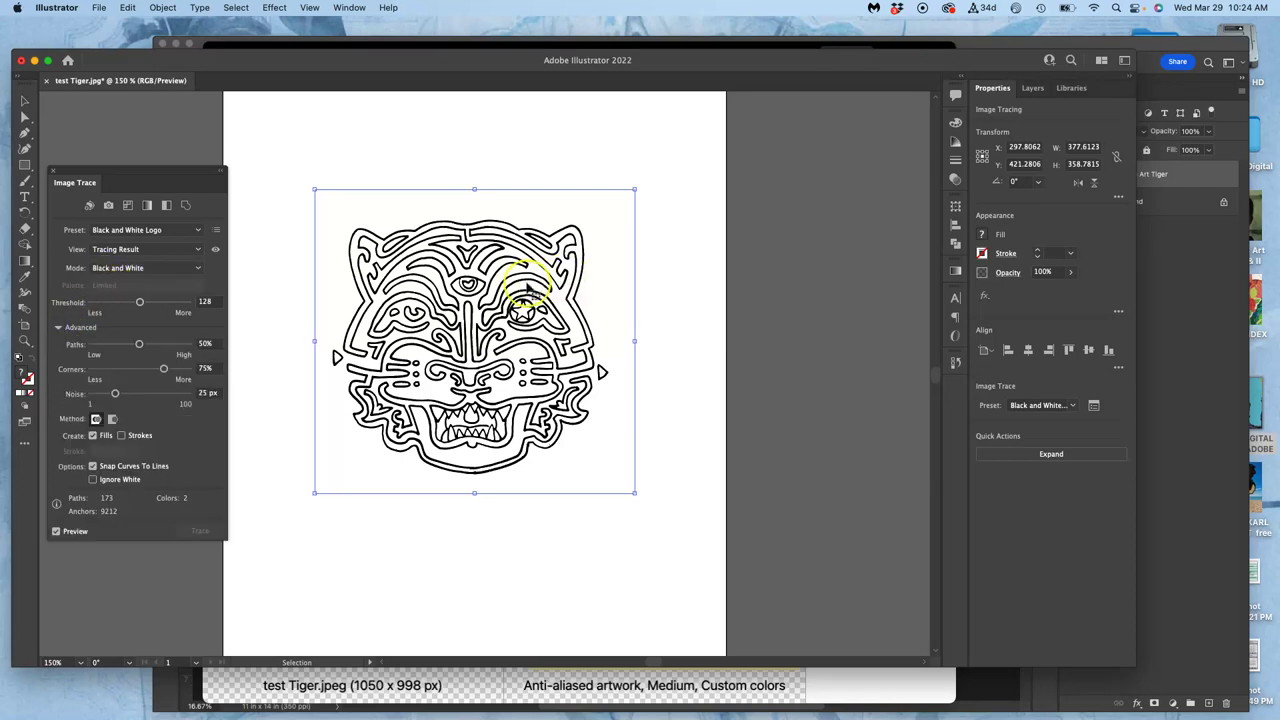
left_click_drag(522, 280, 756, 268)
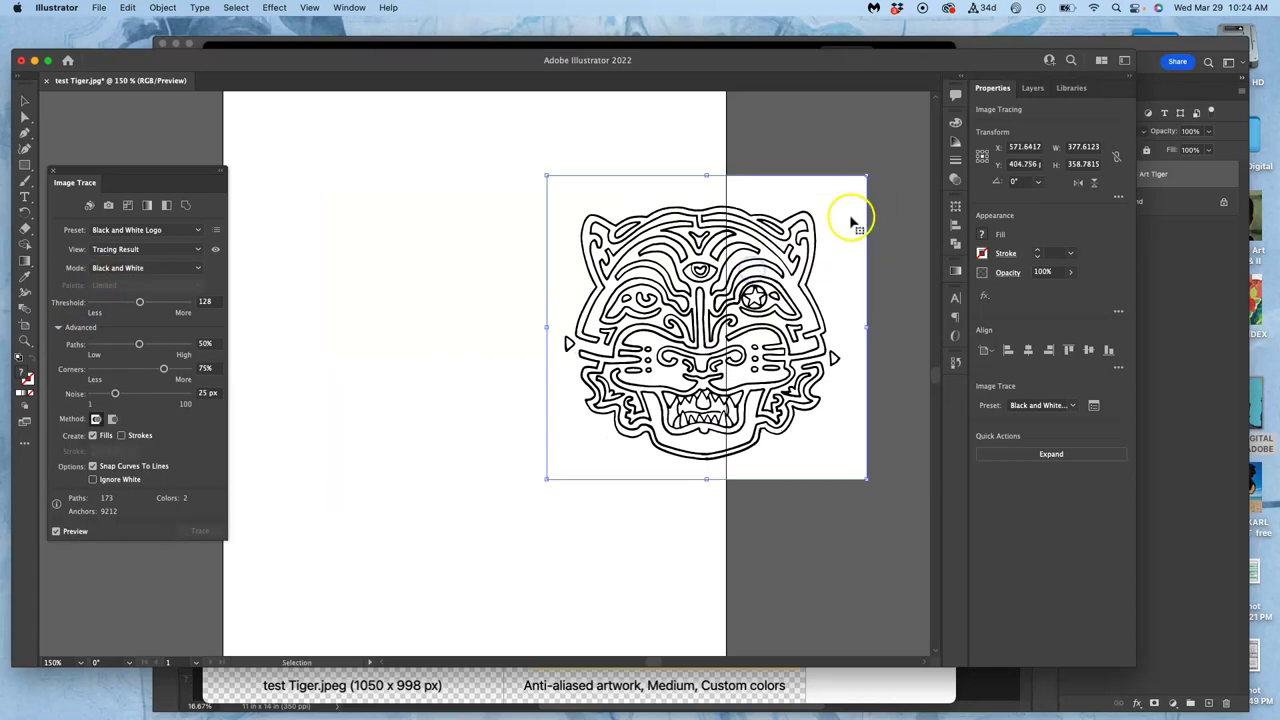
left_click(92, 481)
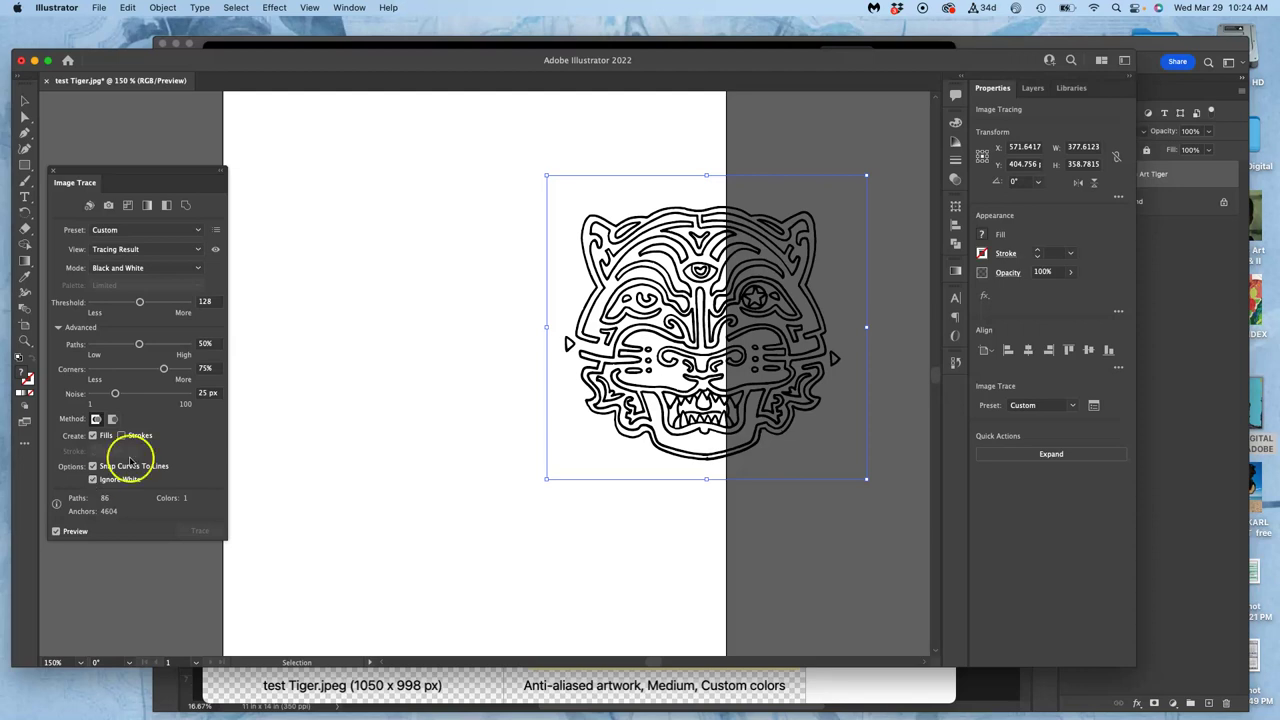
left_click_drag(655, 278, 417, 292)
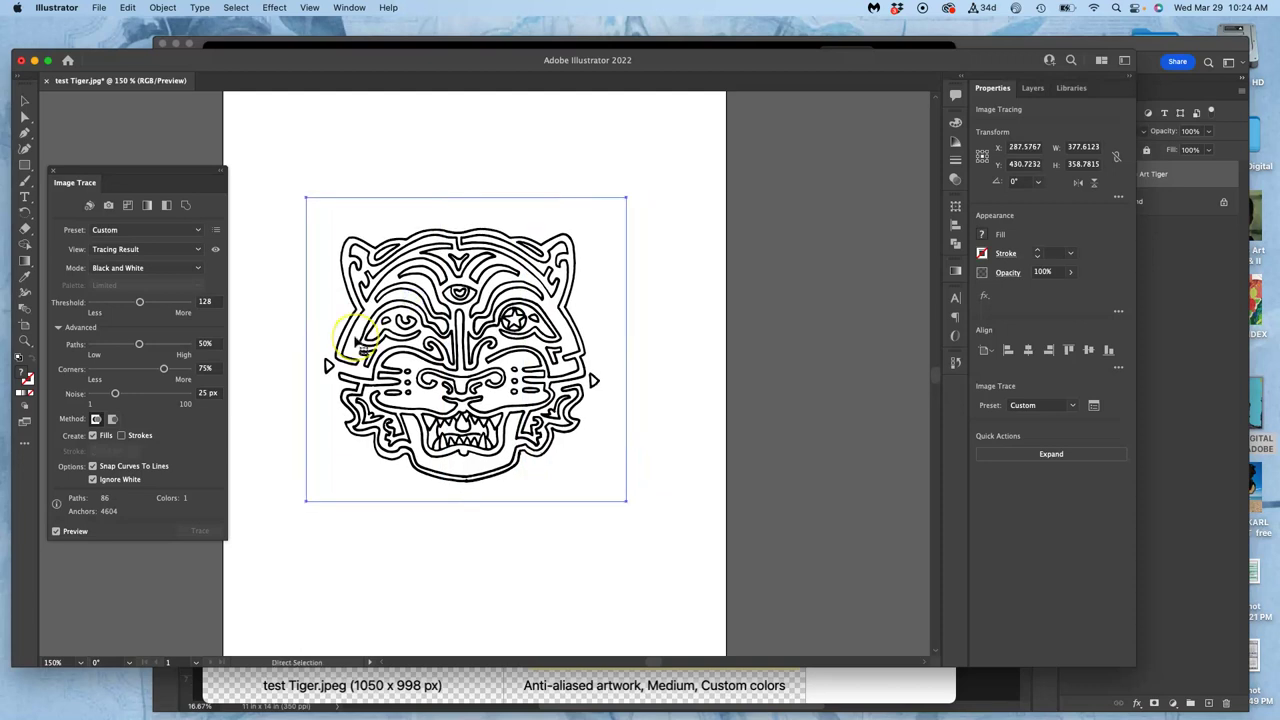
Set the tracing's Paths to 26%, Corners to 24%, Noise to 93 px and Threshold to 95.
scroll(358, 341, "up", 10)
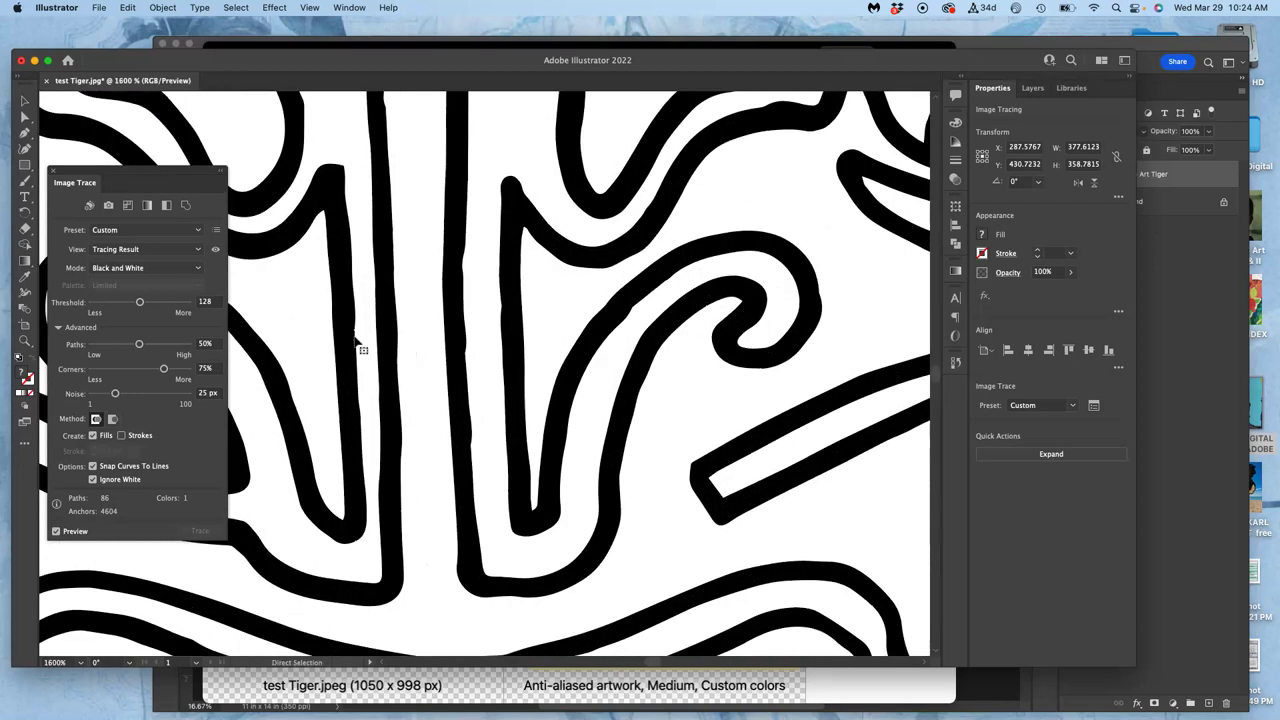
scroll(358, 341, "up", 3)
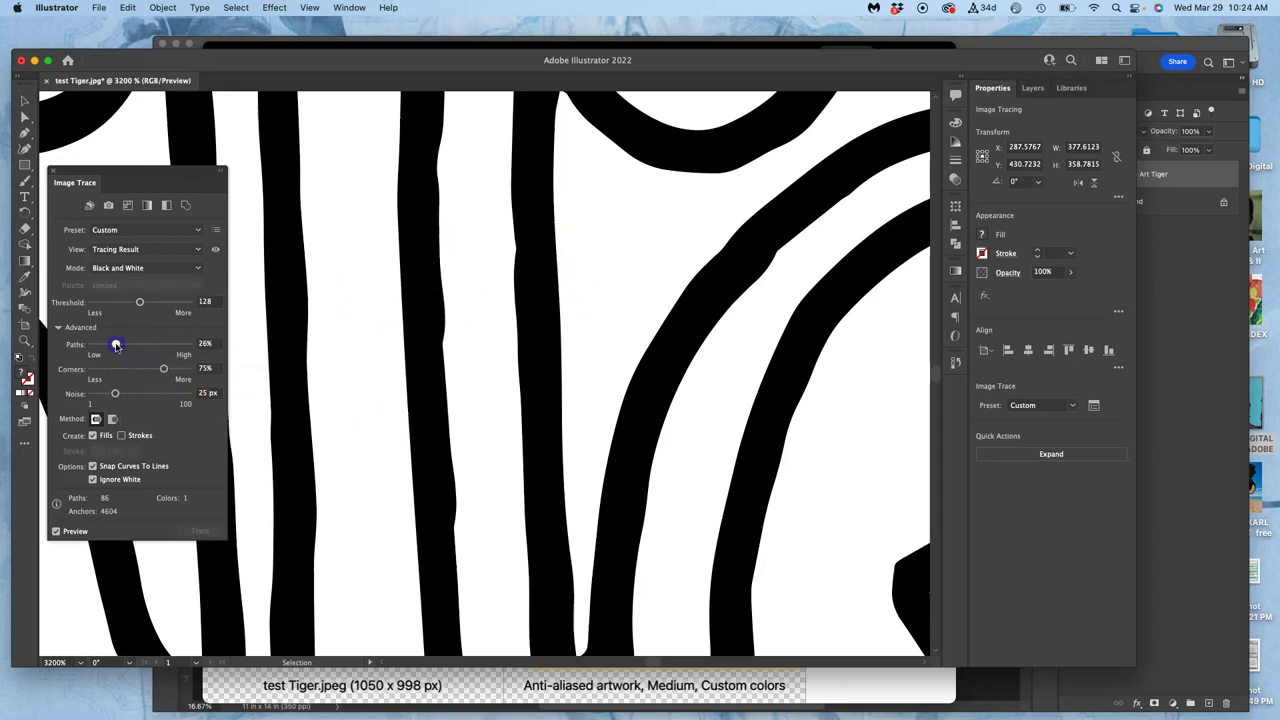
left_click_drag(115, 345, 115, 345)
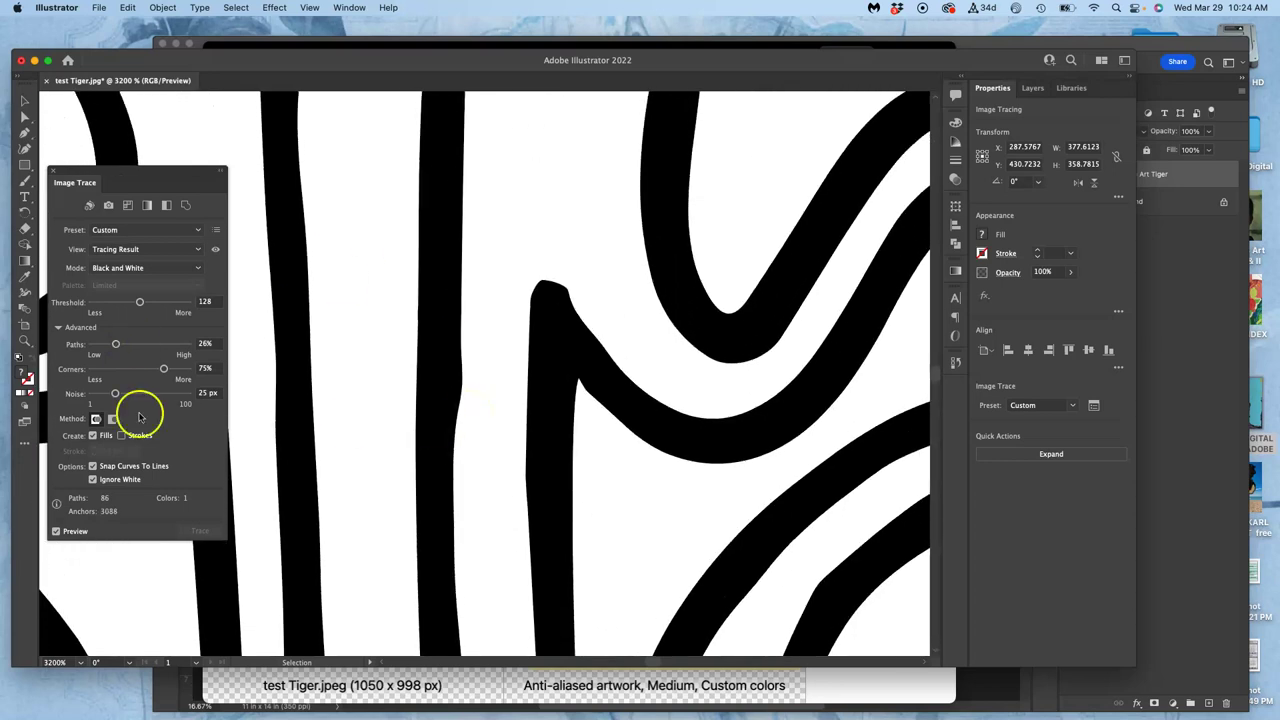
left_click(114, 369)
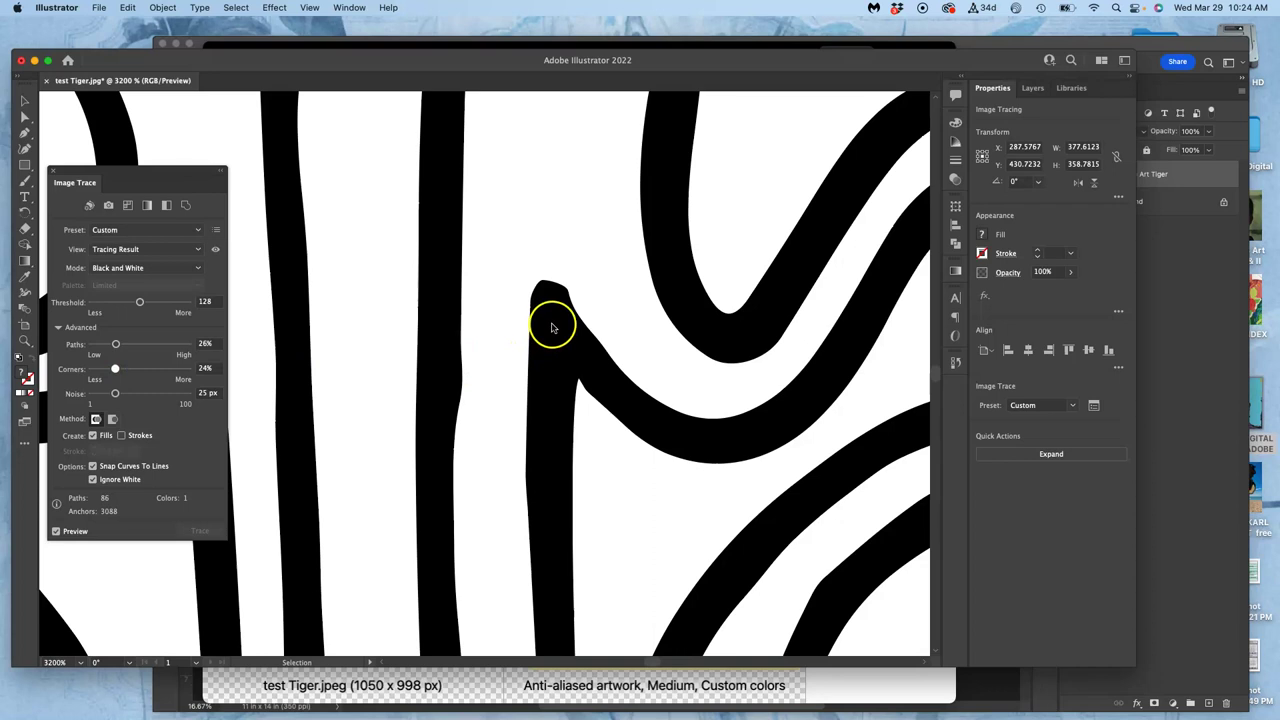
left_click(181, 393)
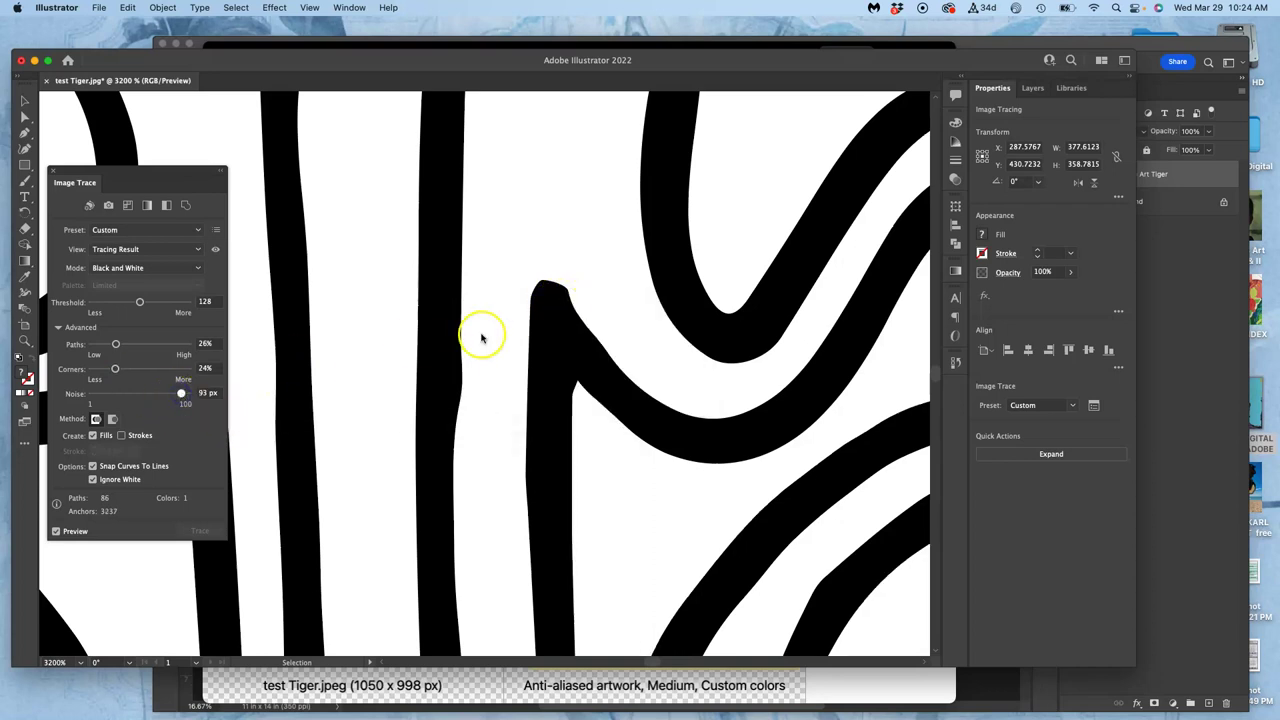
left_click_drag(139, 302, 127, 303)
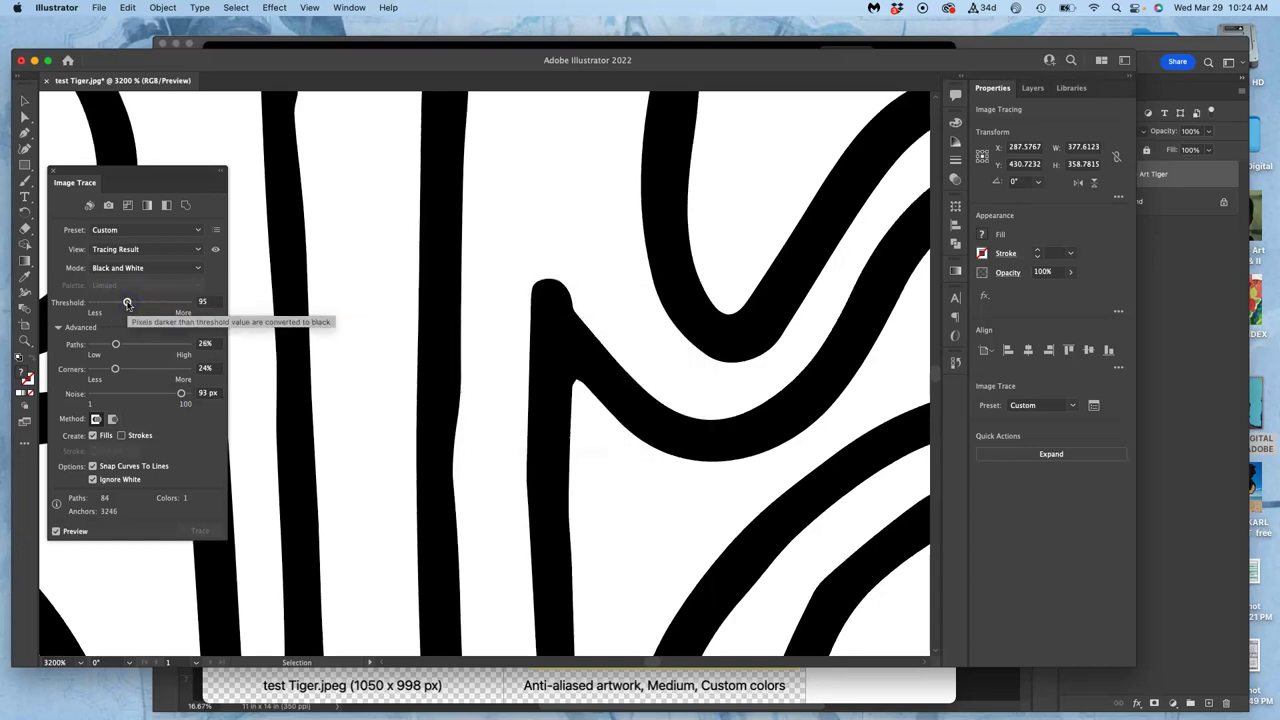
Examine the traced line edges at high magnification around the forehead, third eye and small V shape.
scroll(445, 291, "left", 10)
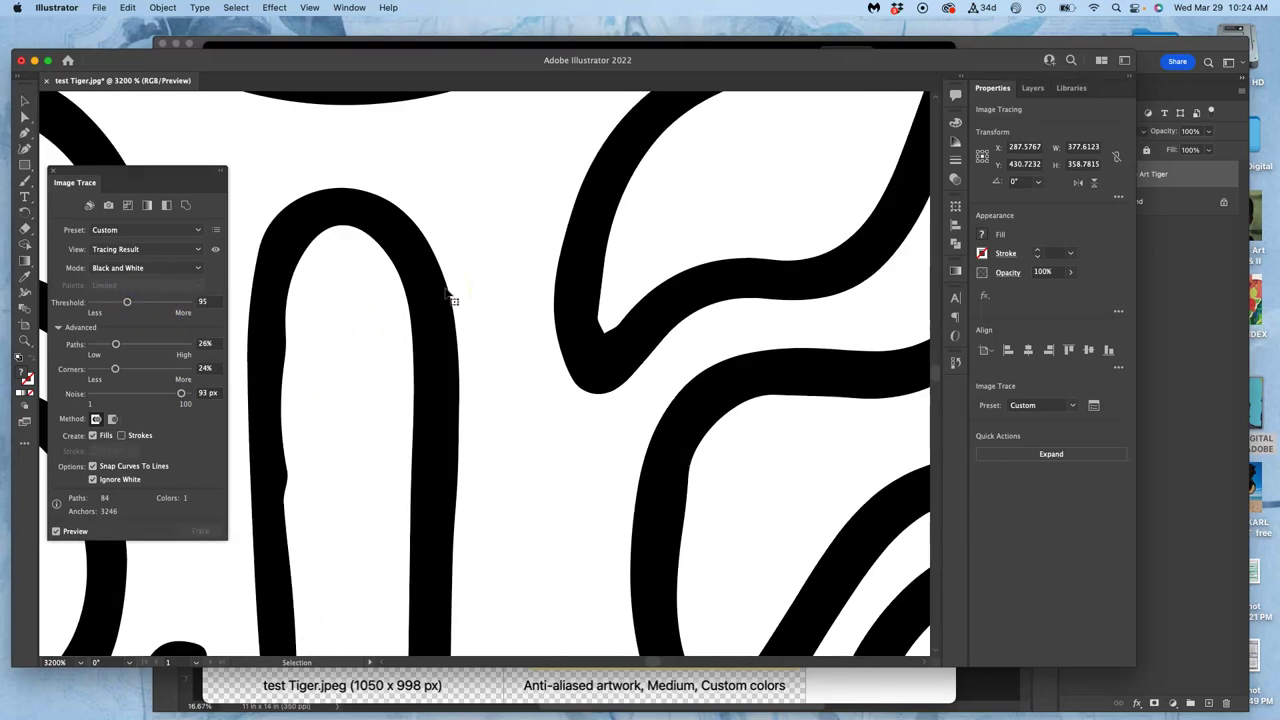
scroll(445, 291, "up", 10)
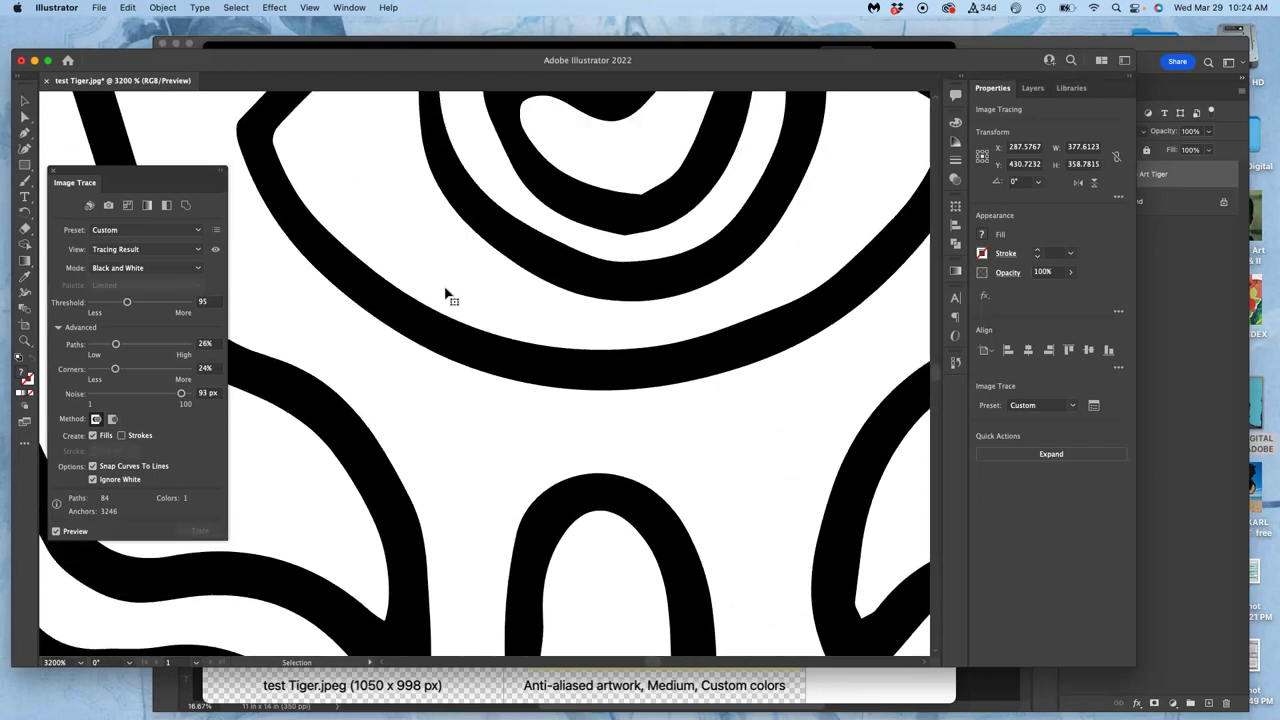
scroll(580, 374, "up", 10)
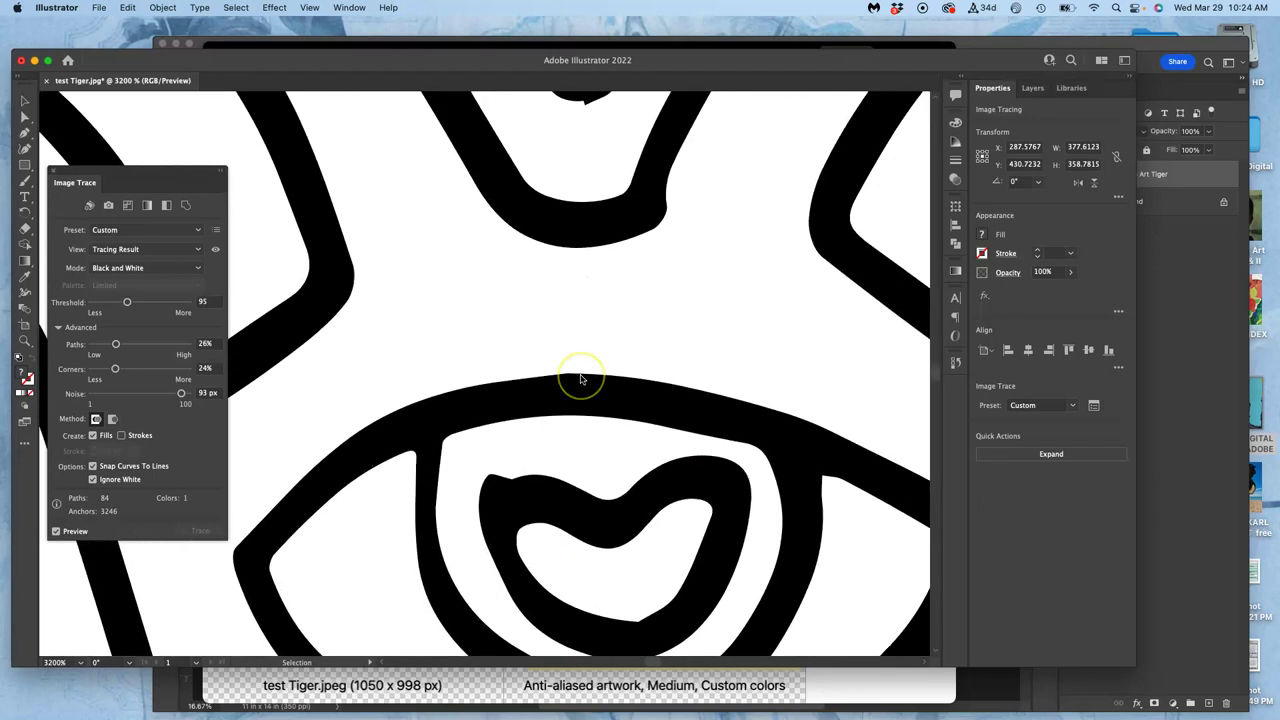
scroll(586, 283, "up", 5)
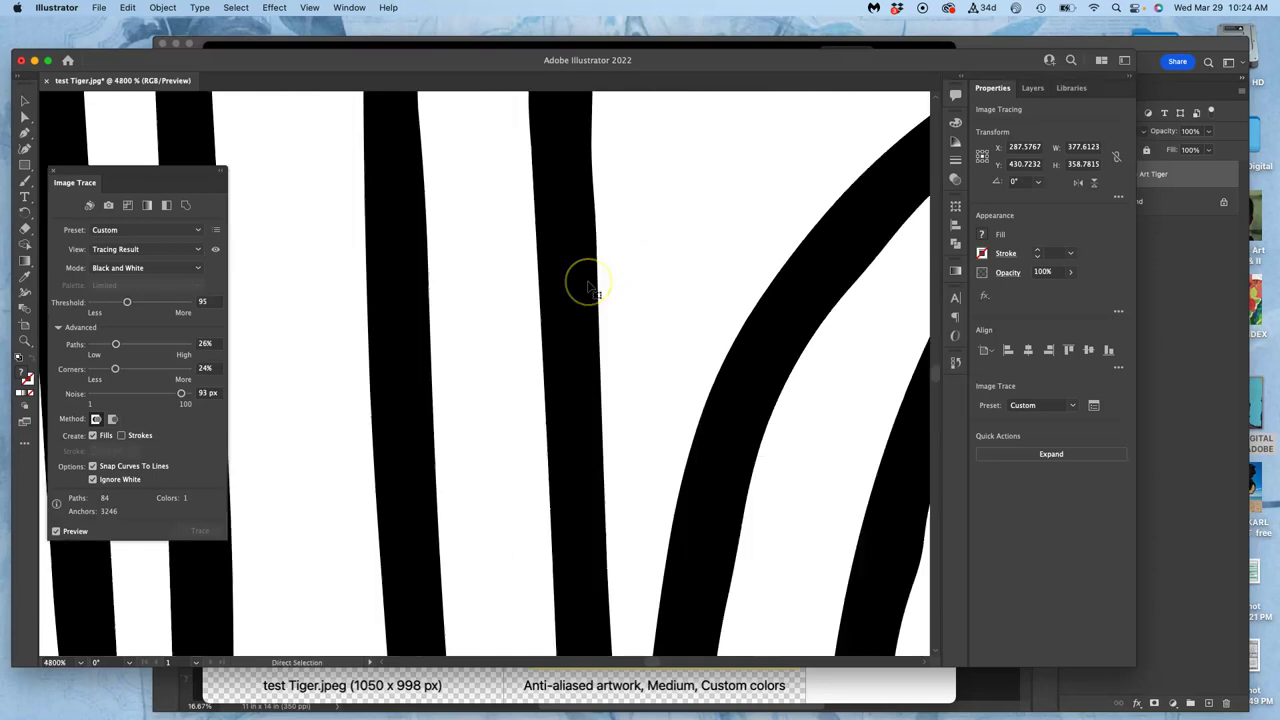
scroll(589, 287, "up", 10)
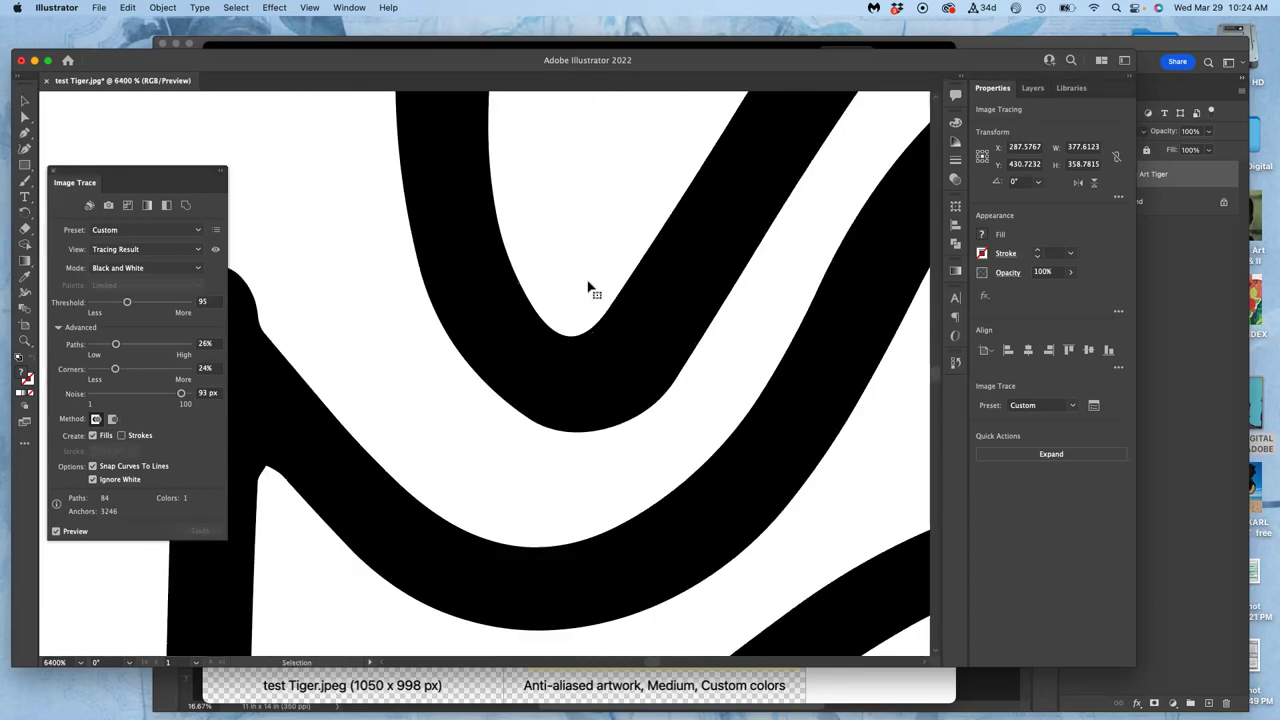
scroll(352, 364, "down", 10)
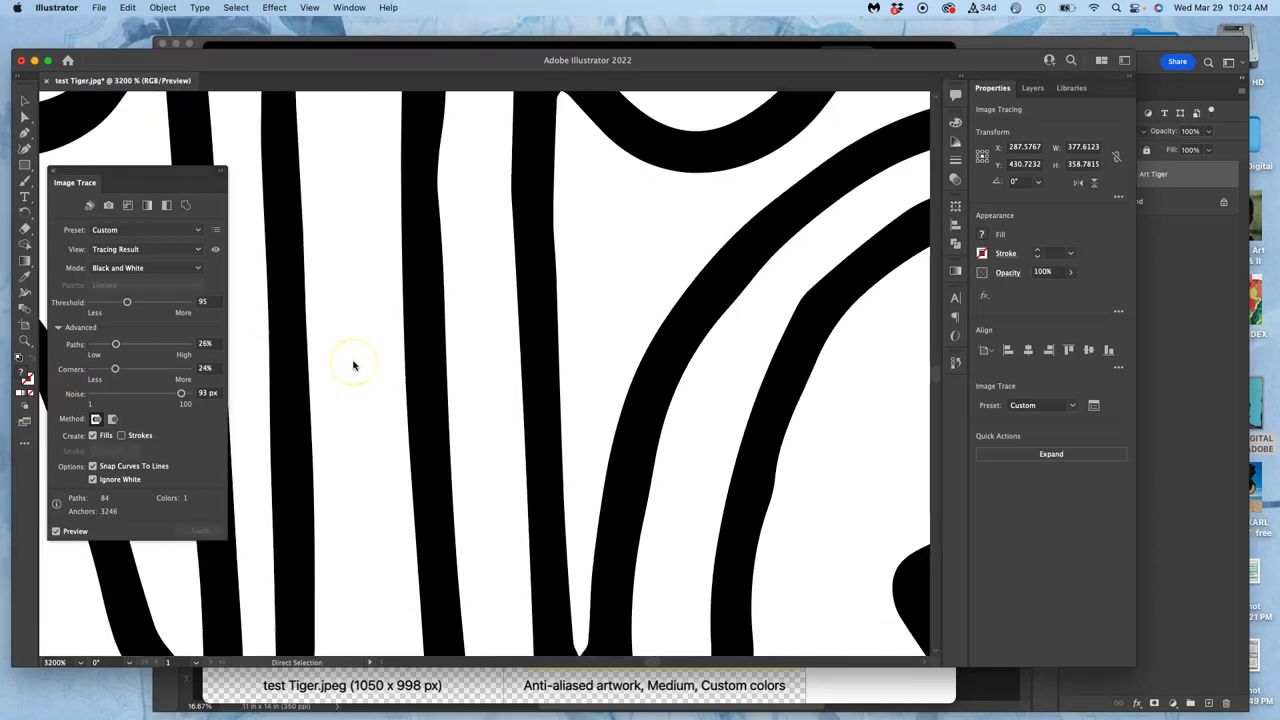
scroll(352, 364, "up", 10)
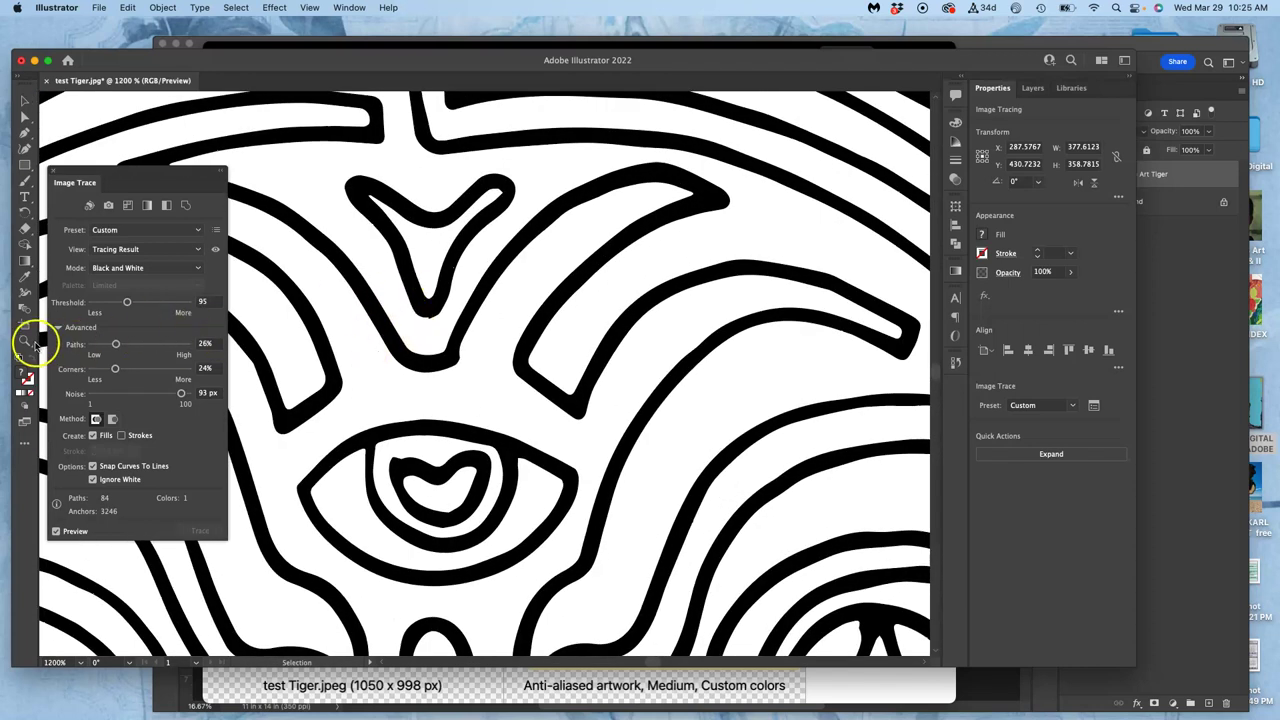
left_click_drag(406, 286, 813, 500)
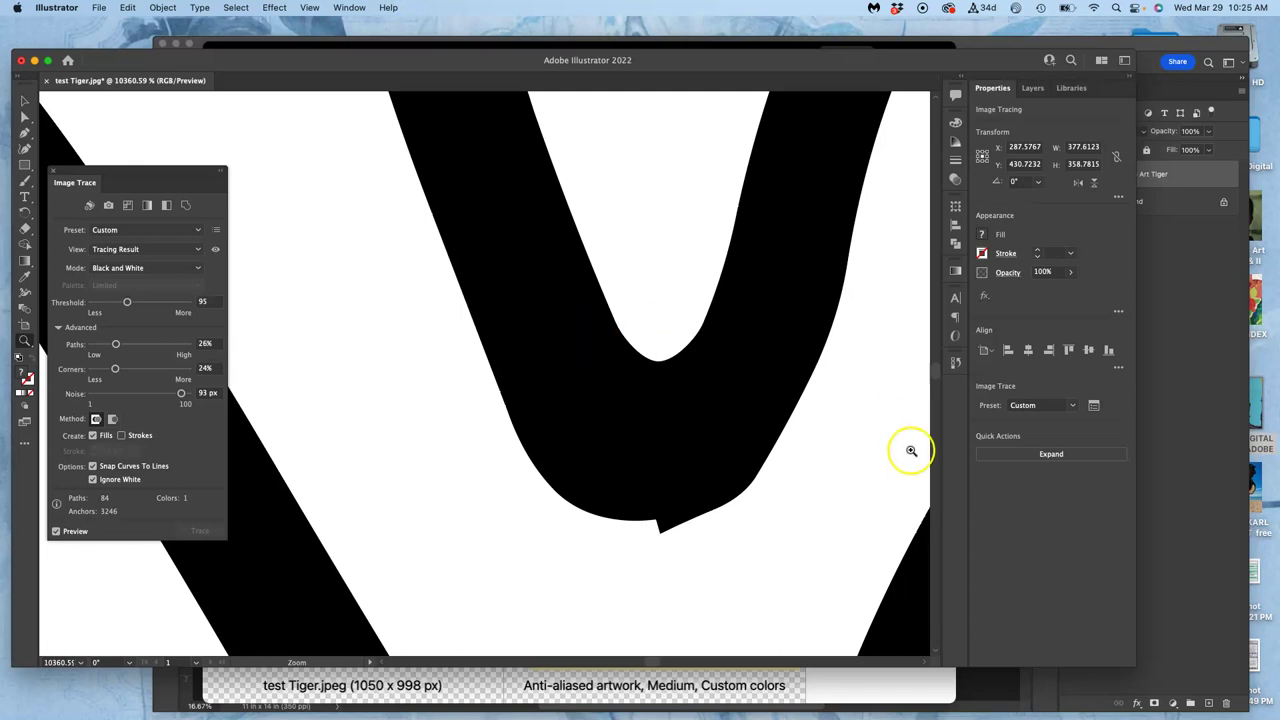
Expand the tiger tracing into editable vector paths and inspect the notch at the tip of the forehead's small V shape.
left_click(1047, 456)
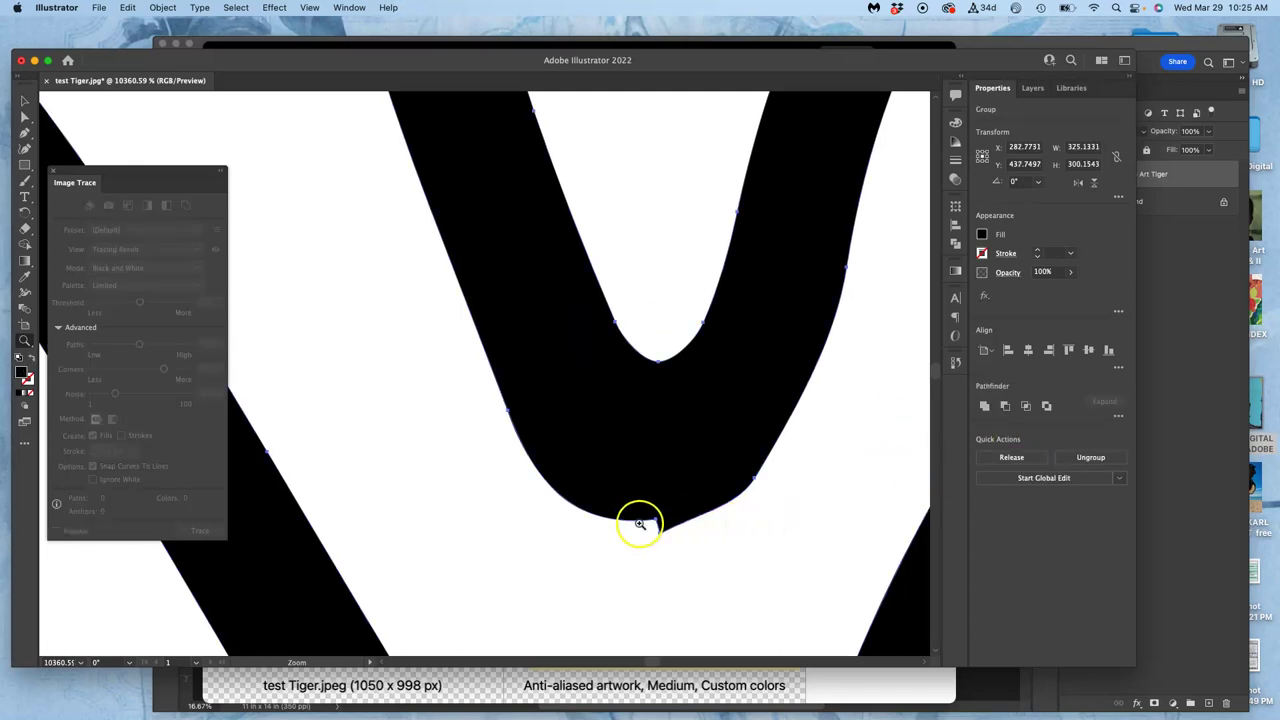
left_click_drag(613, 534, 822, 716)
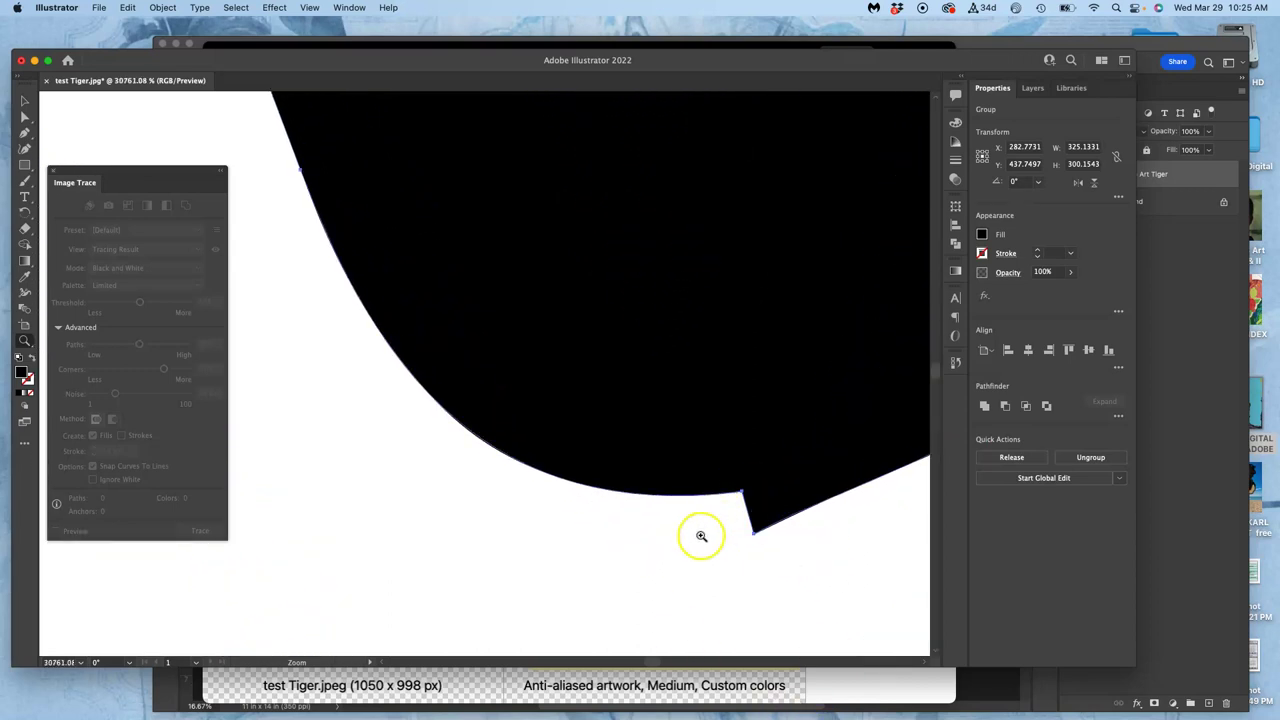
left_click(25, 117)
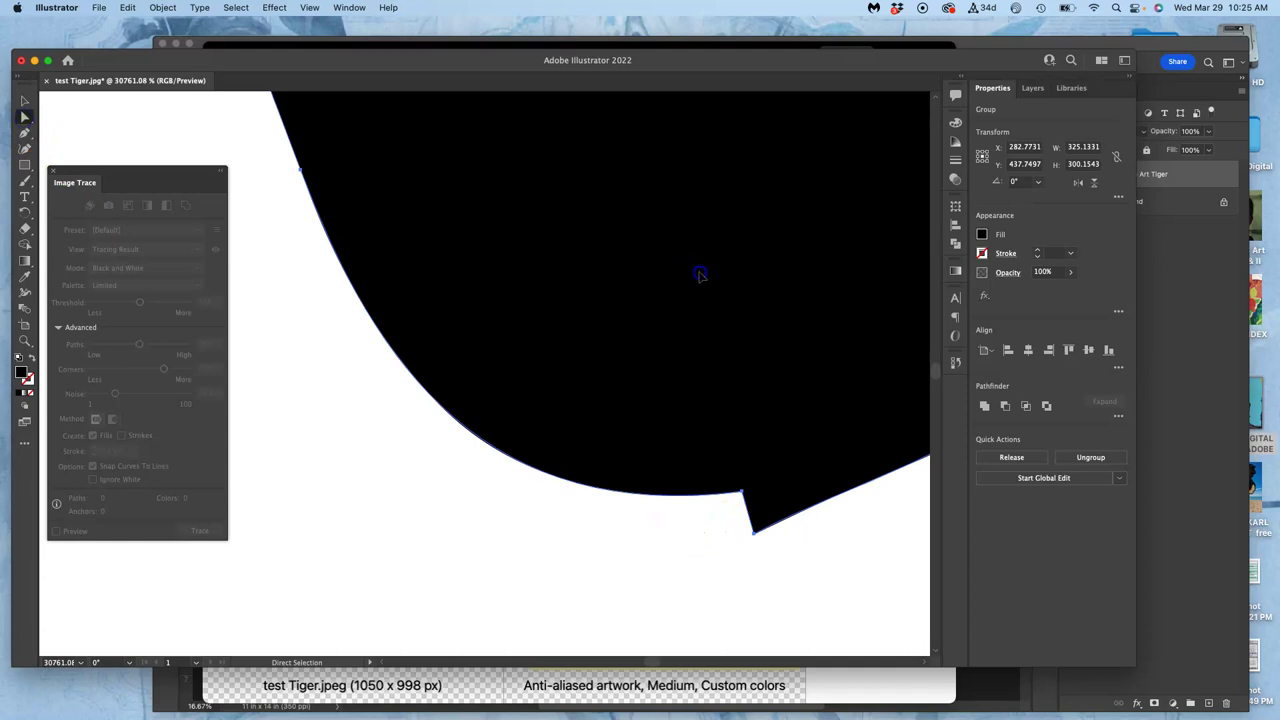
scroll(700, 277, "right", 5)
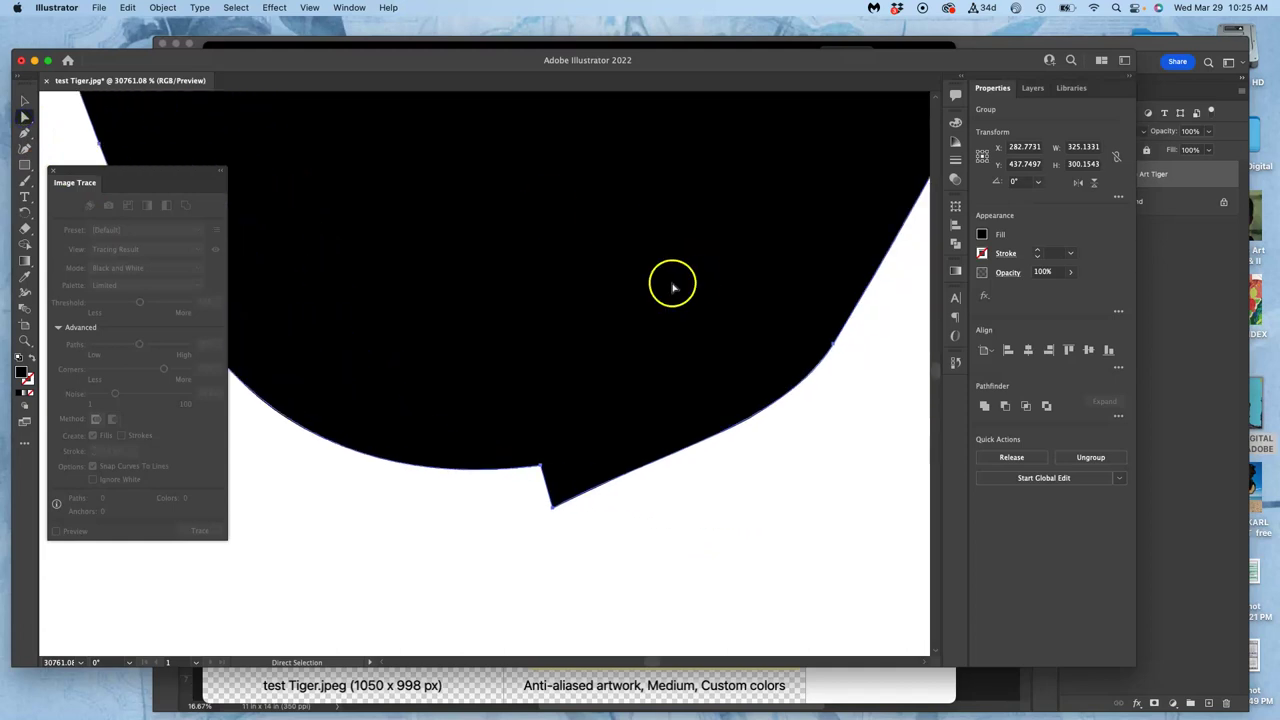
Redraw the lower edge of the V shape's tip with the Pencil tool to remove the notch.
left_click(25, 183)
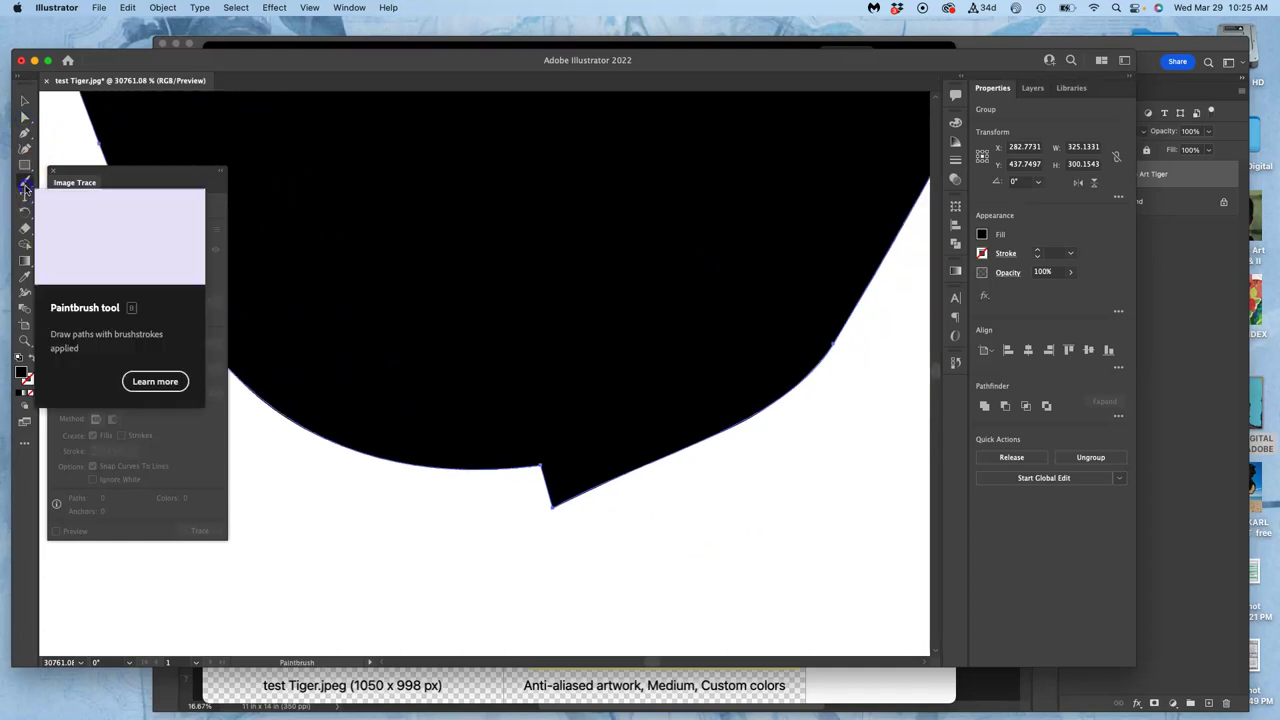
left_click(25, 185)
left_click(76, 212)
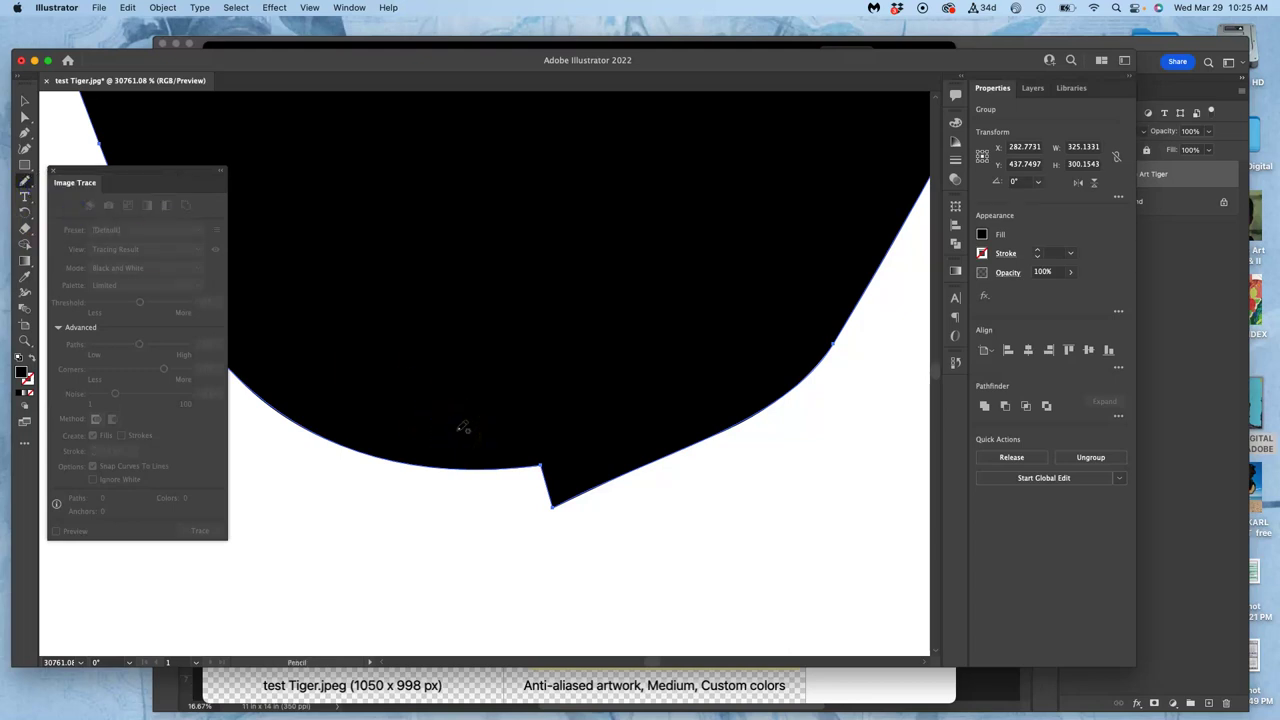
mouse_move(460, 430)
left_mouse_down()
mouse_move(714, 400)
mouse_move(846, 330)
left_mouse_up()
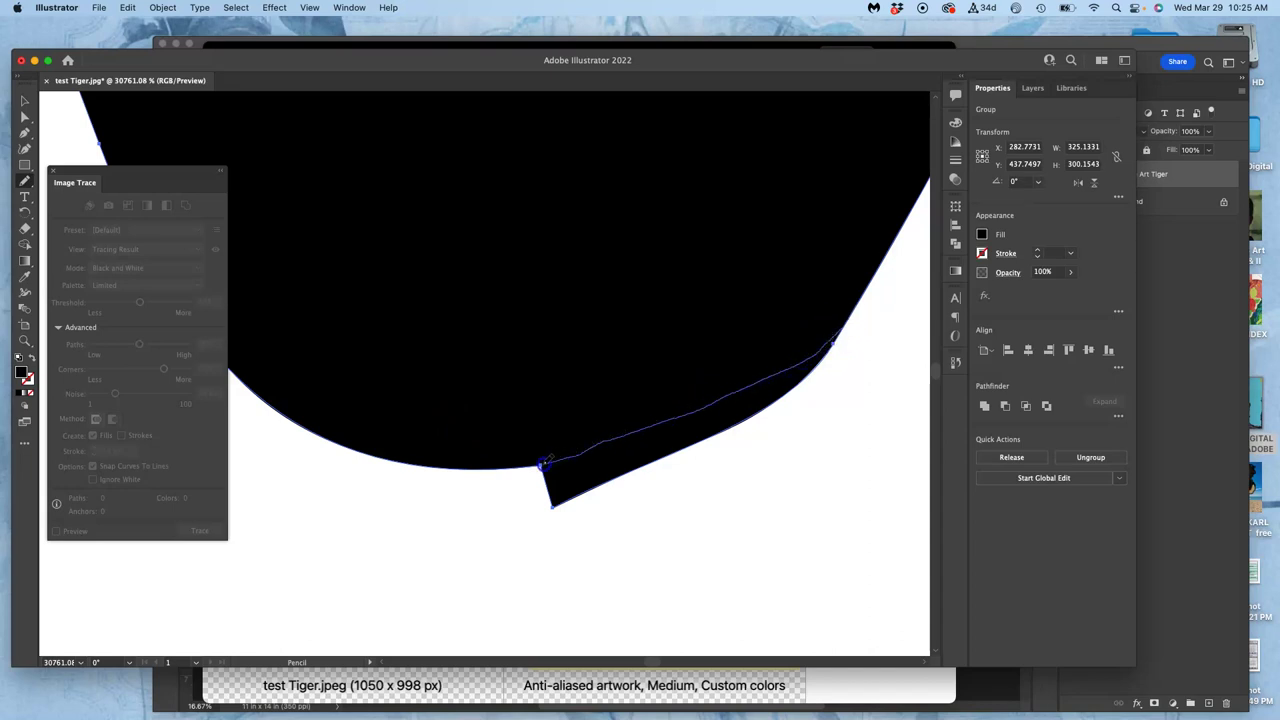
left_click_drag(538, 465, 537, 463)
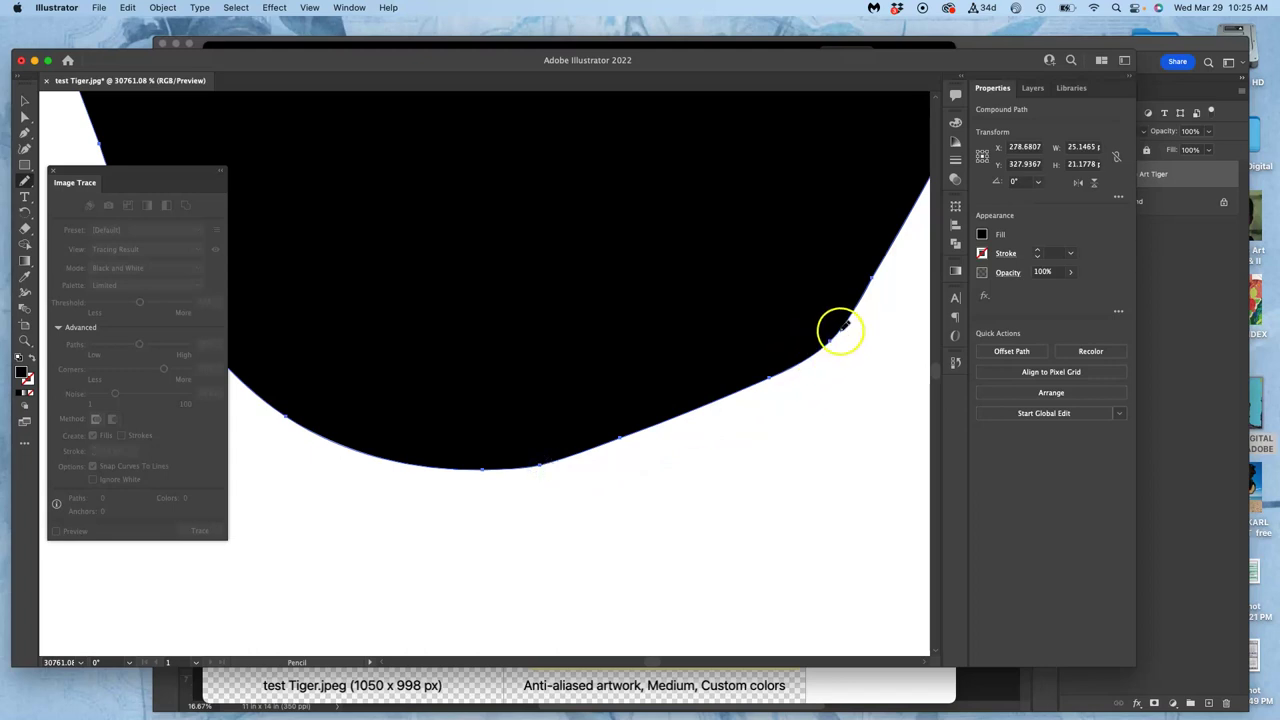
Set the Pencil tool's fidelity to the maximum Smooth and redraw the V tip's lower edge as a rounder curve.
double_click(25, 181)
left_click_drag(691, 289, 743, 289)
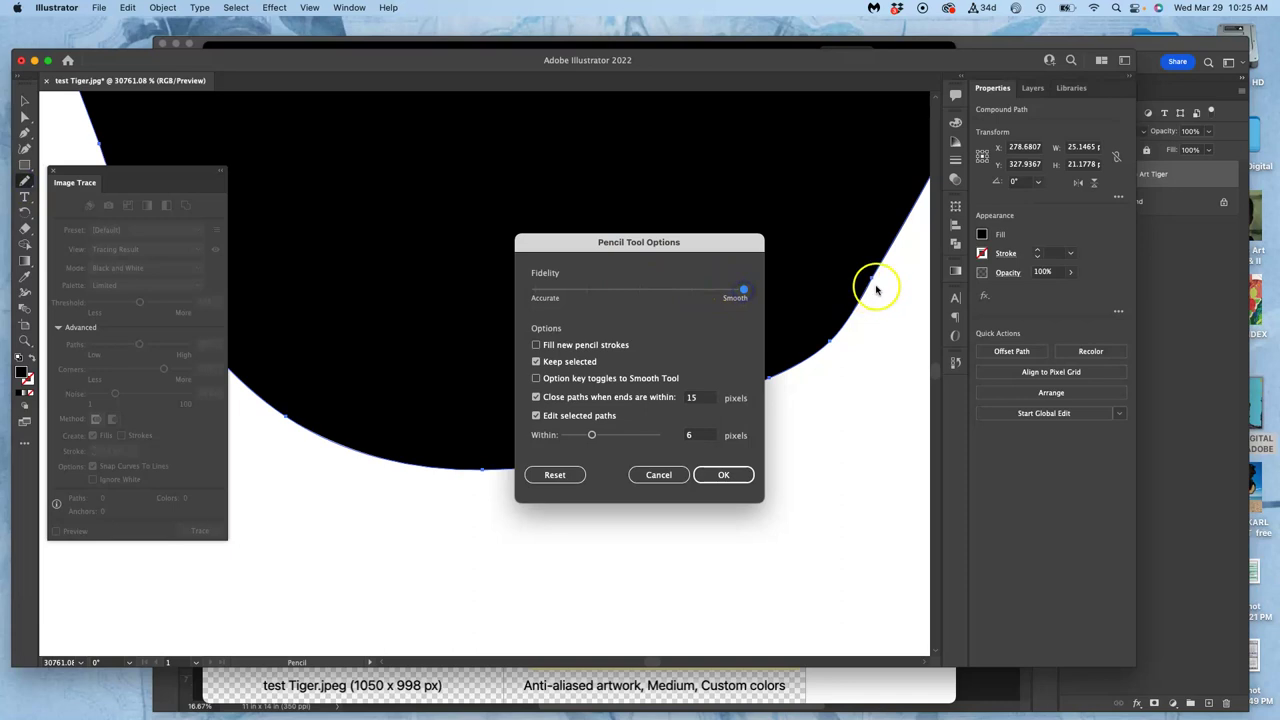
left_click(723, 476)
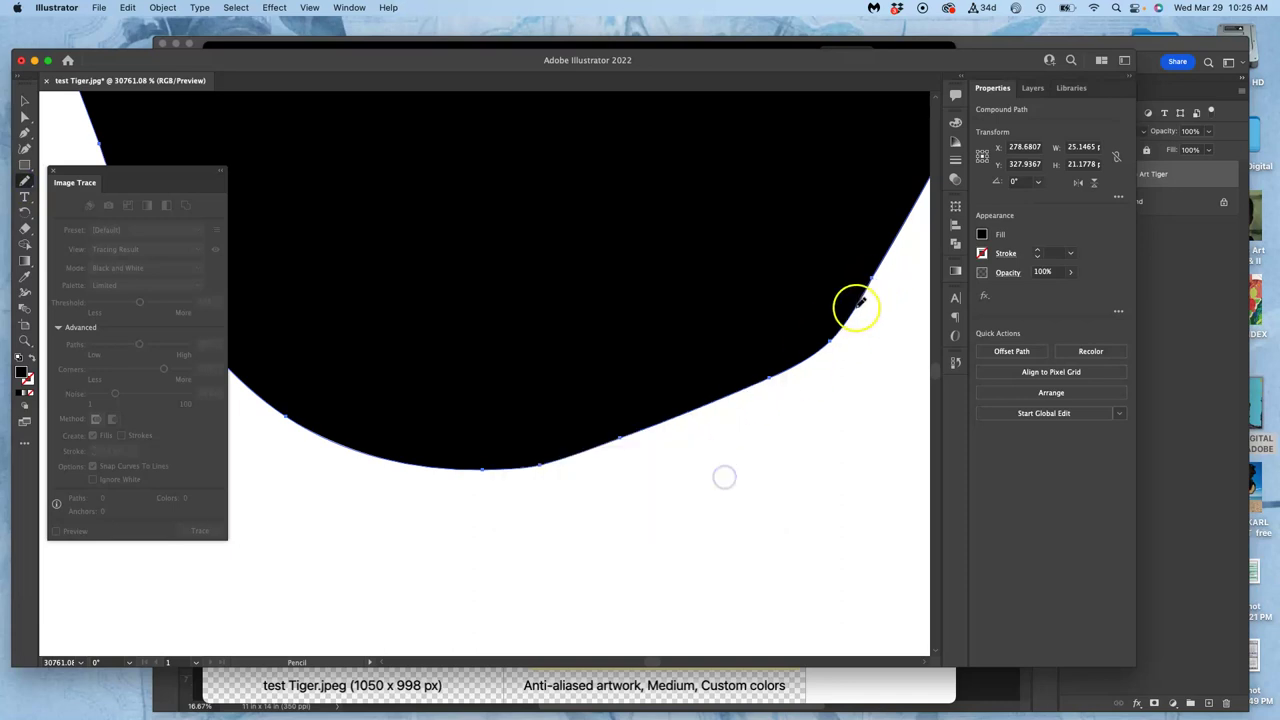
mouse_move(865, 290)
left_mouse_down()
mouse_move(819, 351)
mouse_move(624, 450)
left_mouse_up()
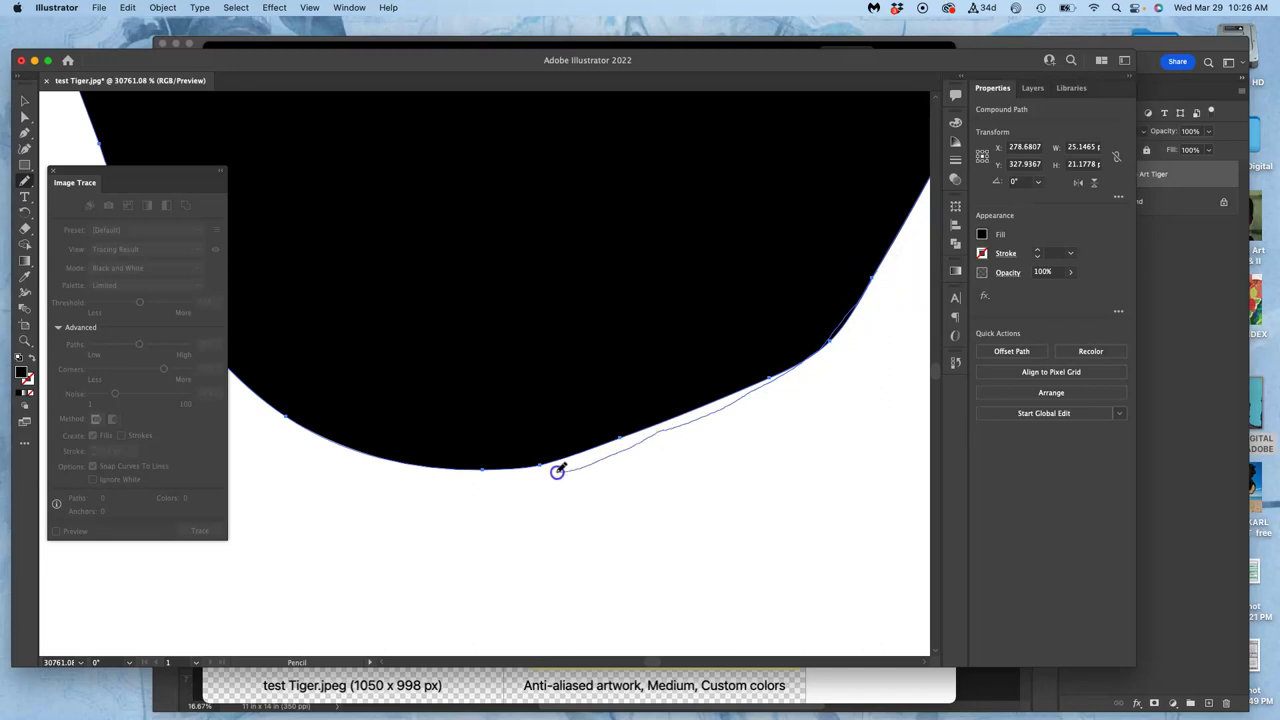
left_click_drag(433, 468, 432, 466)
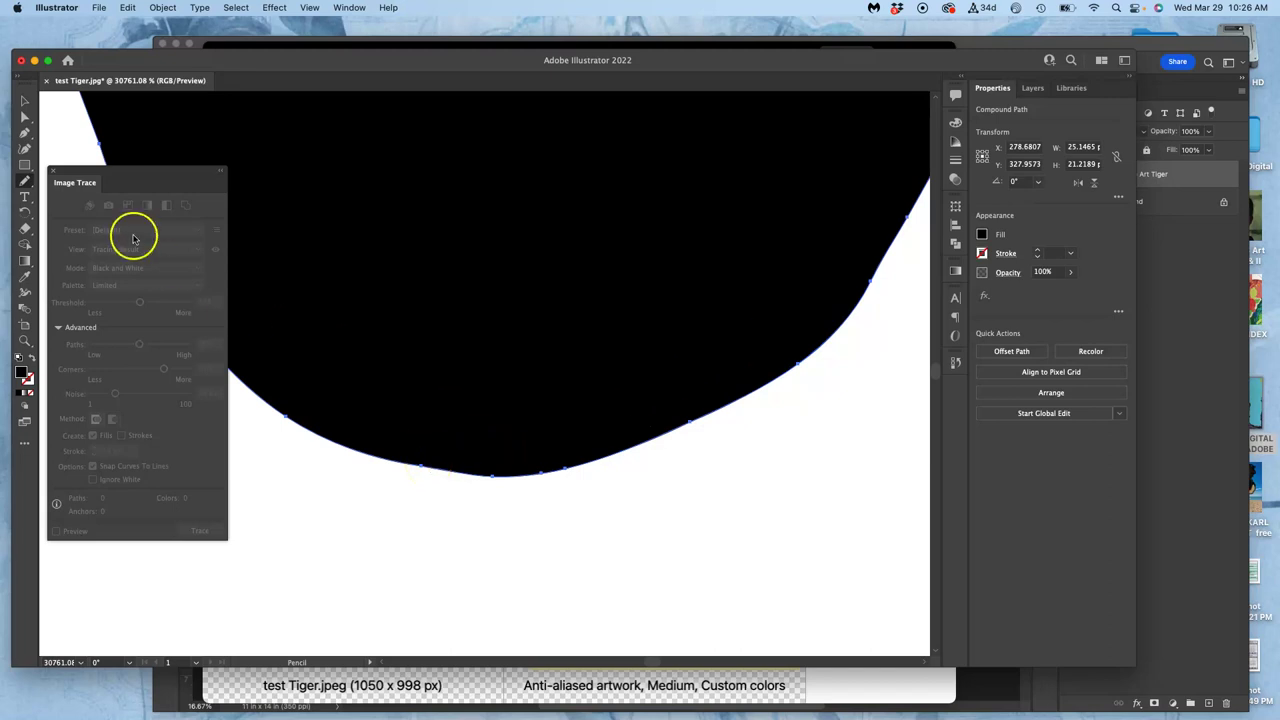
Smooth the lower right edge of the V shape's tip with repeated strokes of the Smooth tool.
left_click(25, 182)
left_click_drag(25, 182, 76, 229)
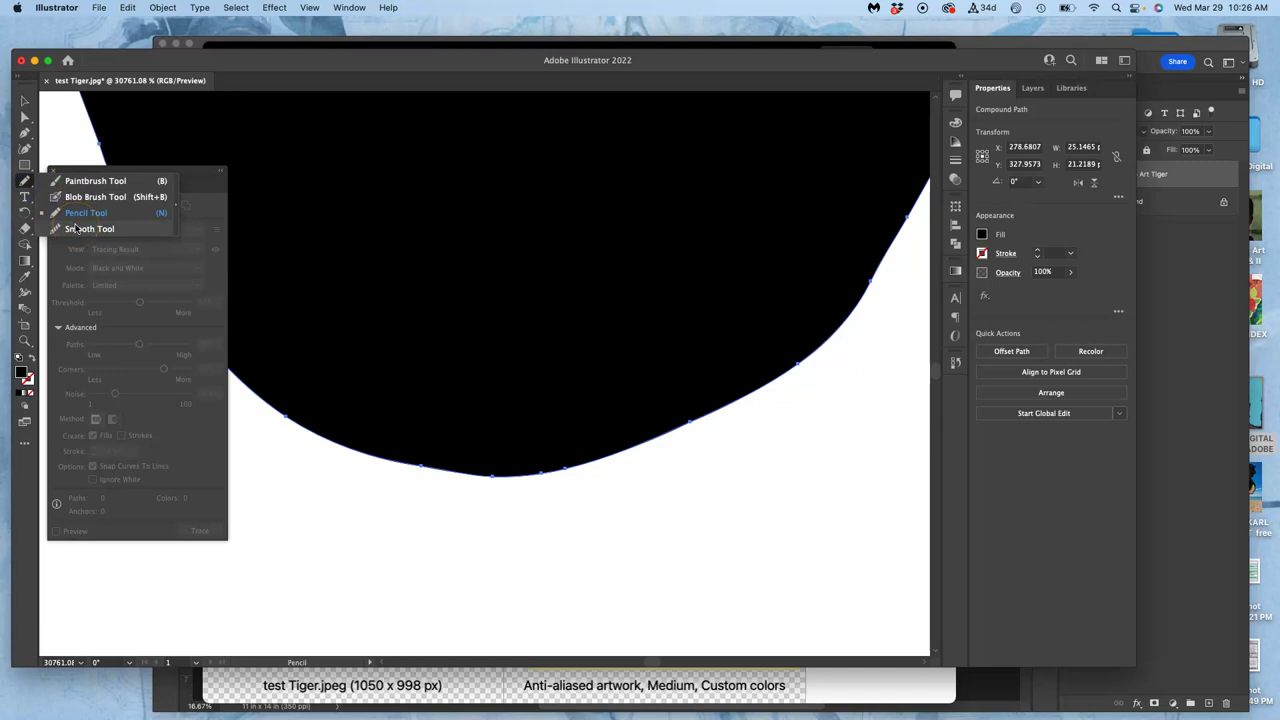
left_click(77, 231)
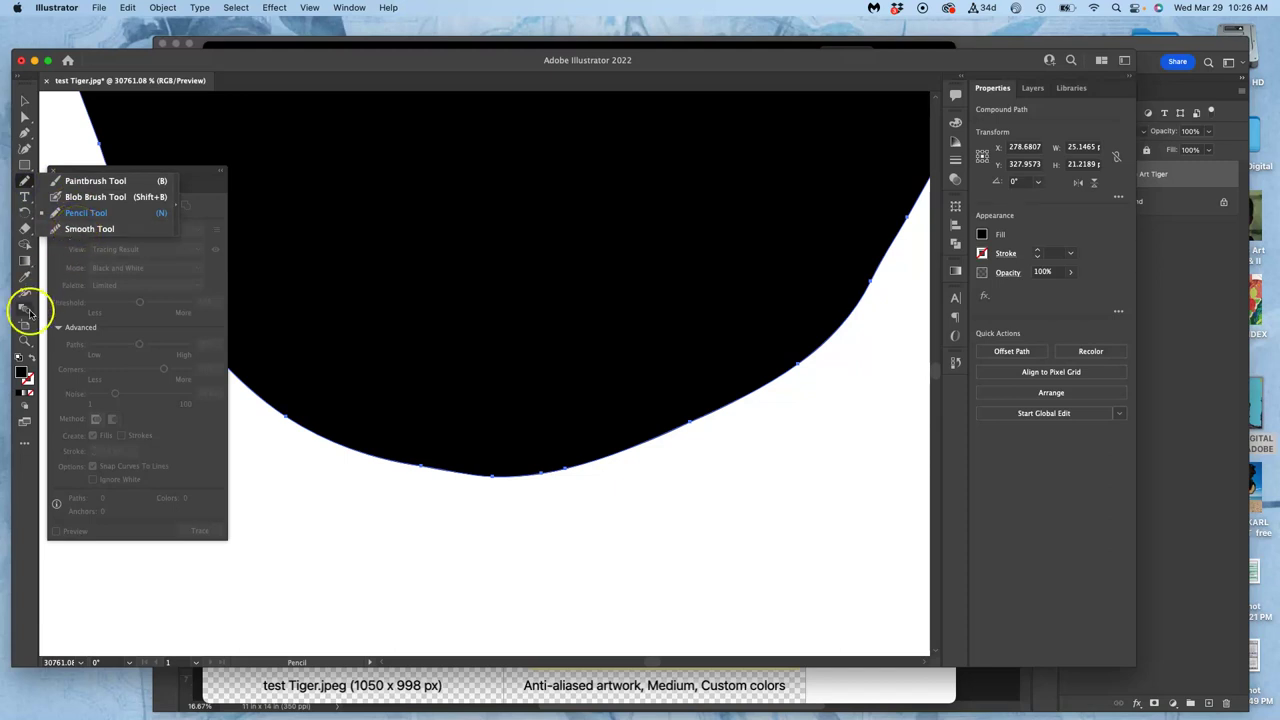
left_click(24, 445)
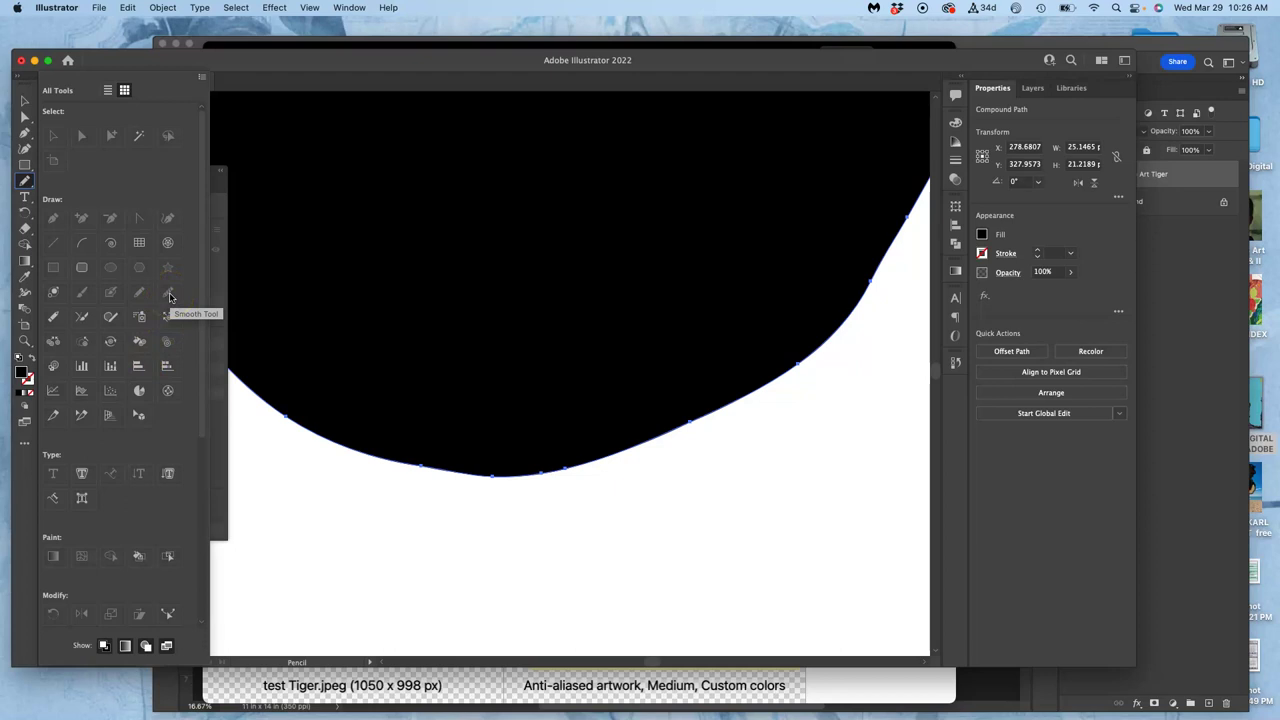
mouse_move(161, 298)
left_mouse_down()
mouse_move(23, 171)
mouse_move(26, 185)
left_mouse_up()
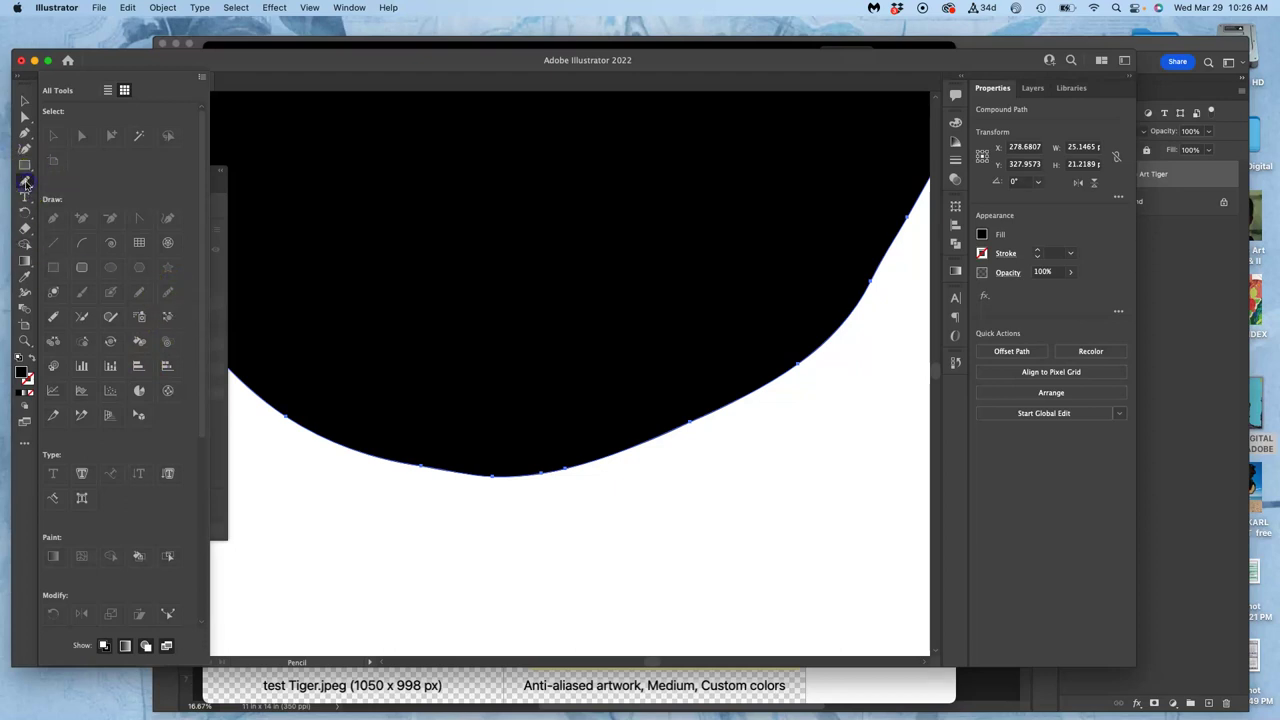
left_click(26, 183)
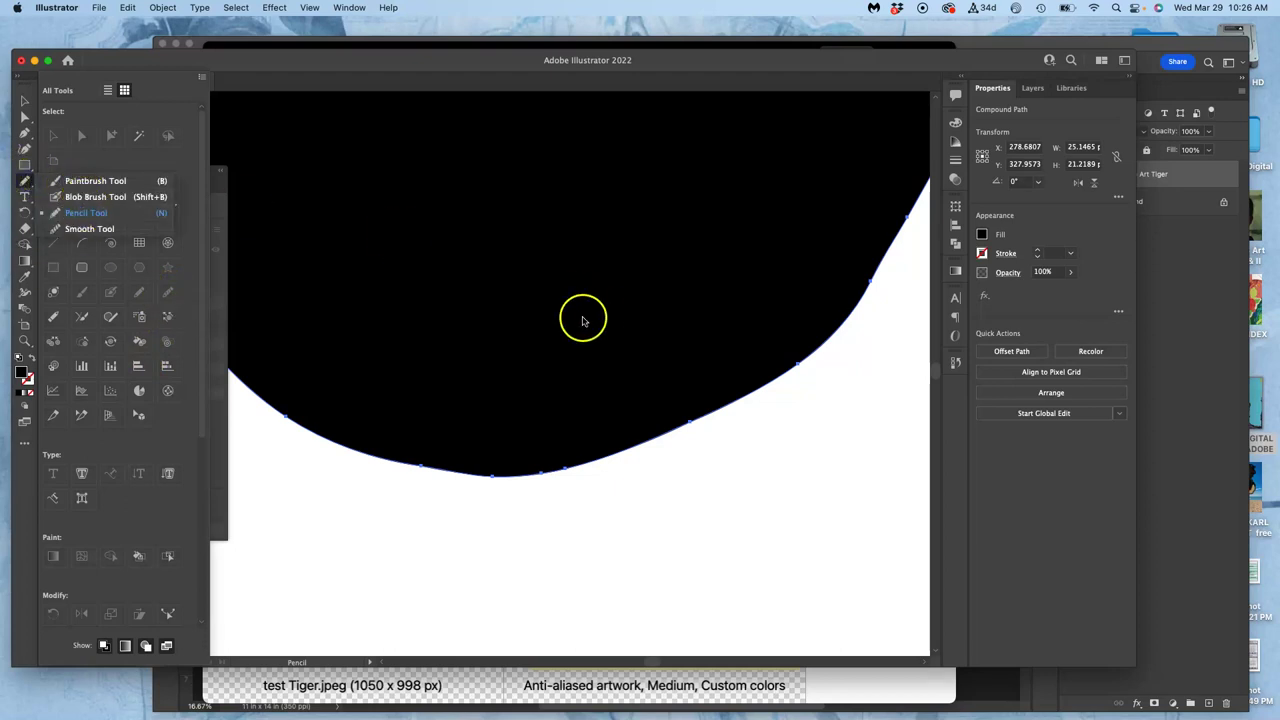
left_click(110, 226)
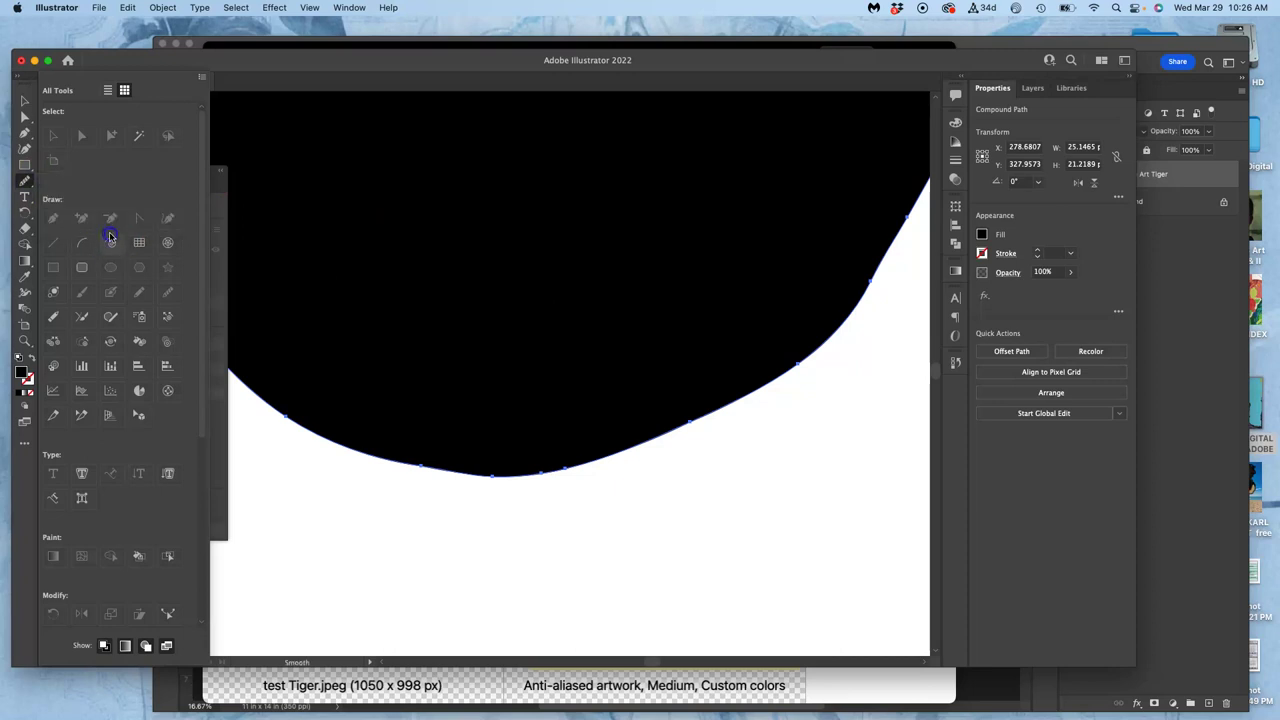
left_click(889, 233)
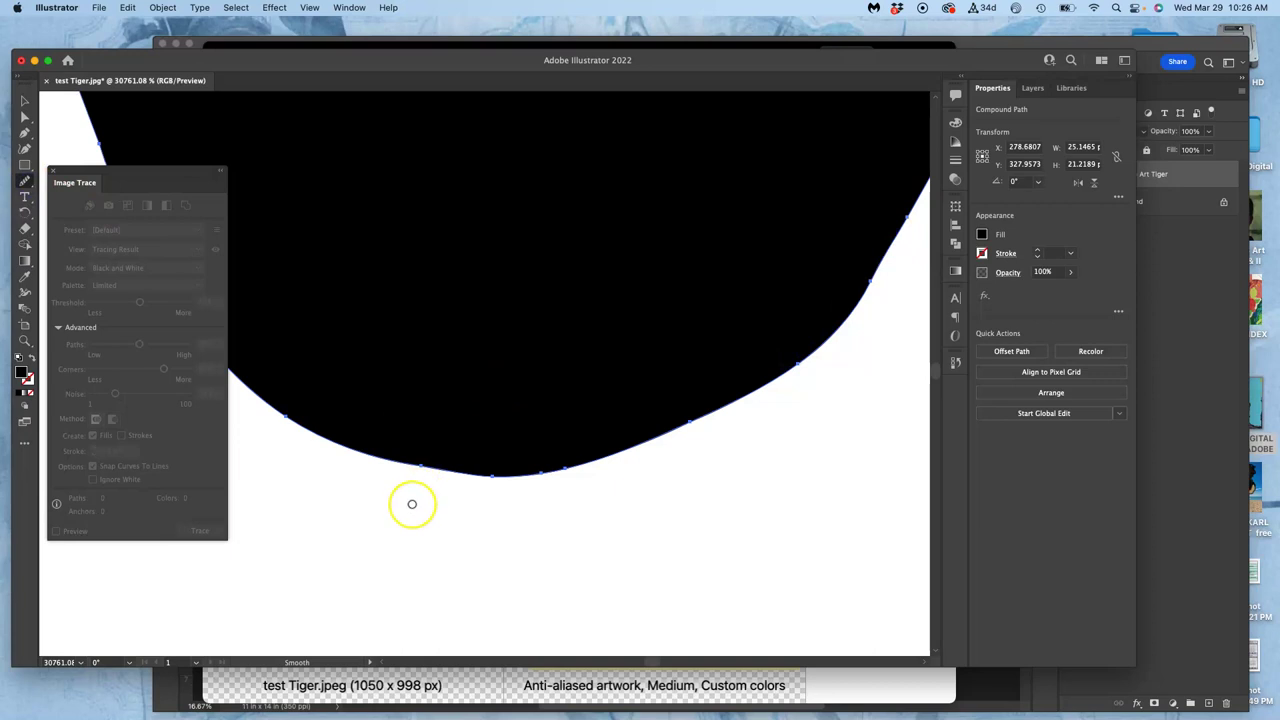
left_click_drag(619, 456, 877, 289)
mouse_move(923, 215)
left_mouse_down()
mouse_move(816, 340)
mouse_move(659, 432)
left_mouse_up()
mouse_move(871, 297)
left_mouse_down()
mouse_move(649, 460)
mouse_move(479, 487)
left_mouse_up()
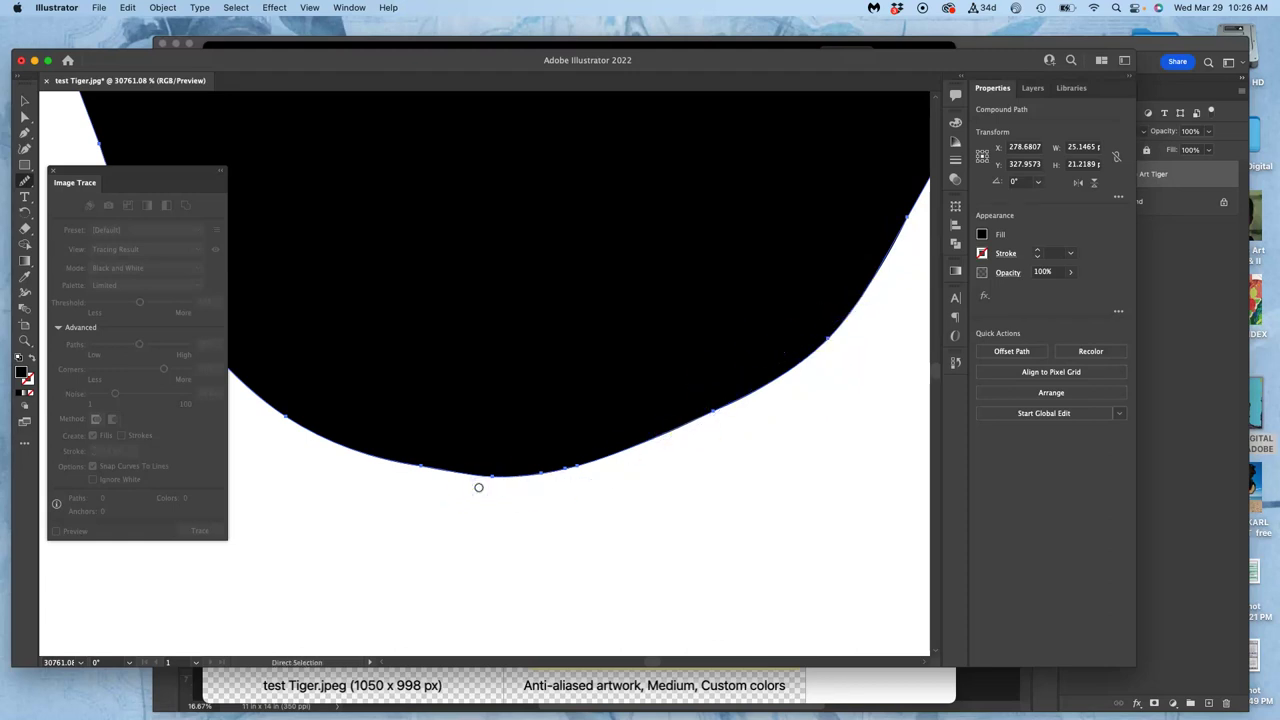
Close the traced tiger document without saving and minimize the Illustrator window.
scroll(478, 487, "down", 15)
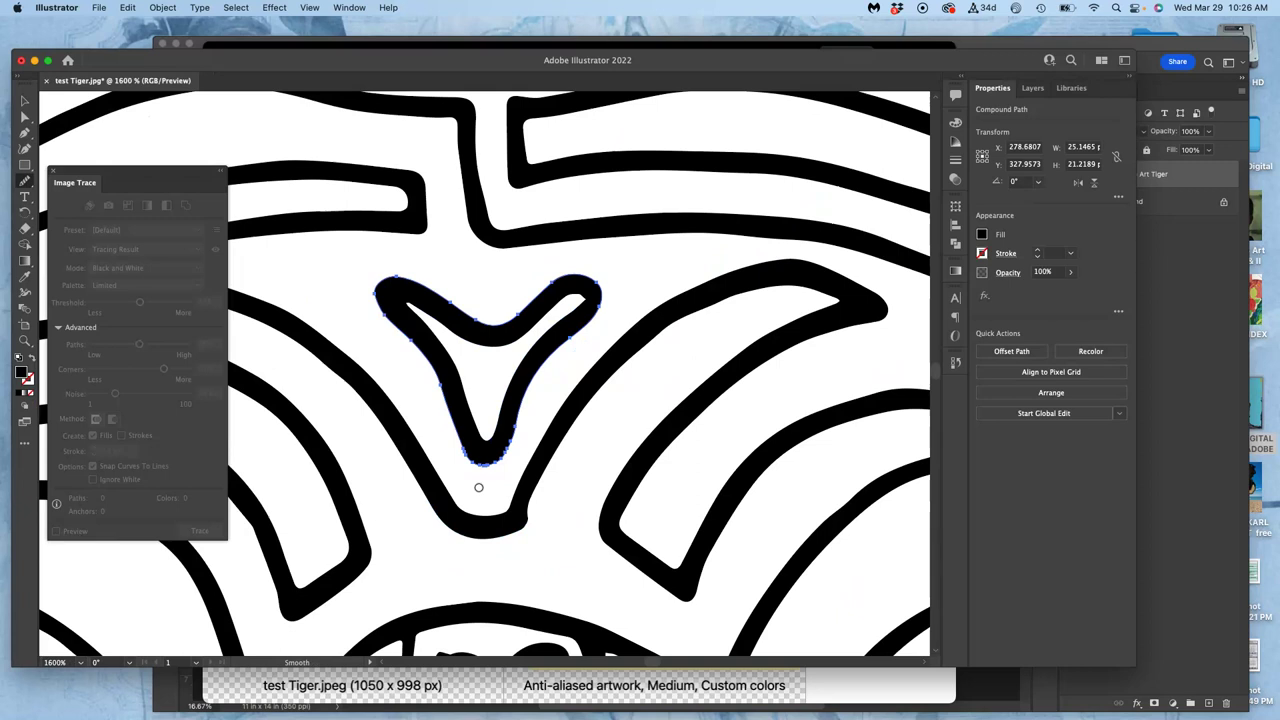
mouse_move(478, 487)
left_mouse_down()
mouse_move(400, 400)
mouse_move(463, 352)
left_mouse_up()
scroll(463, 352, "down", 10)
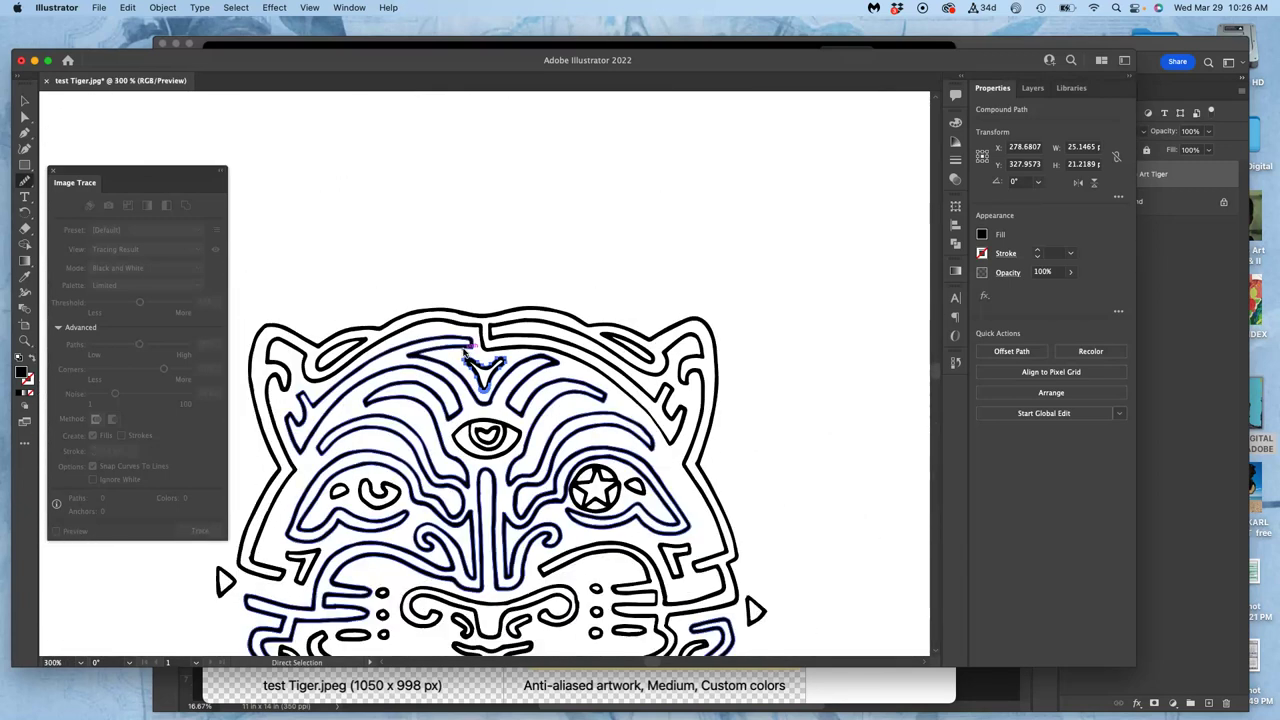
left_click(46, 80)
left_click(580, 390)
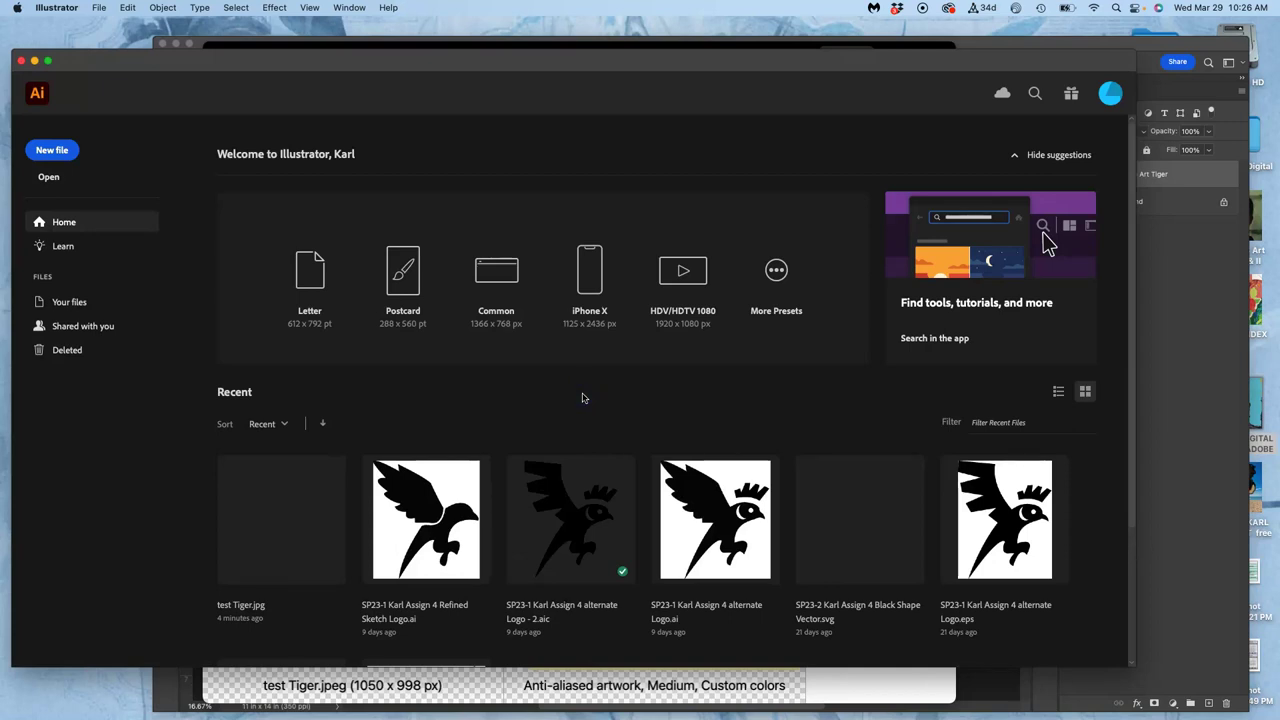
left_click(34, 62)
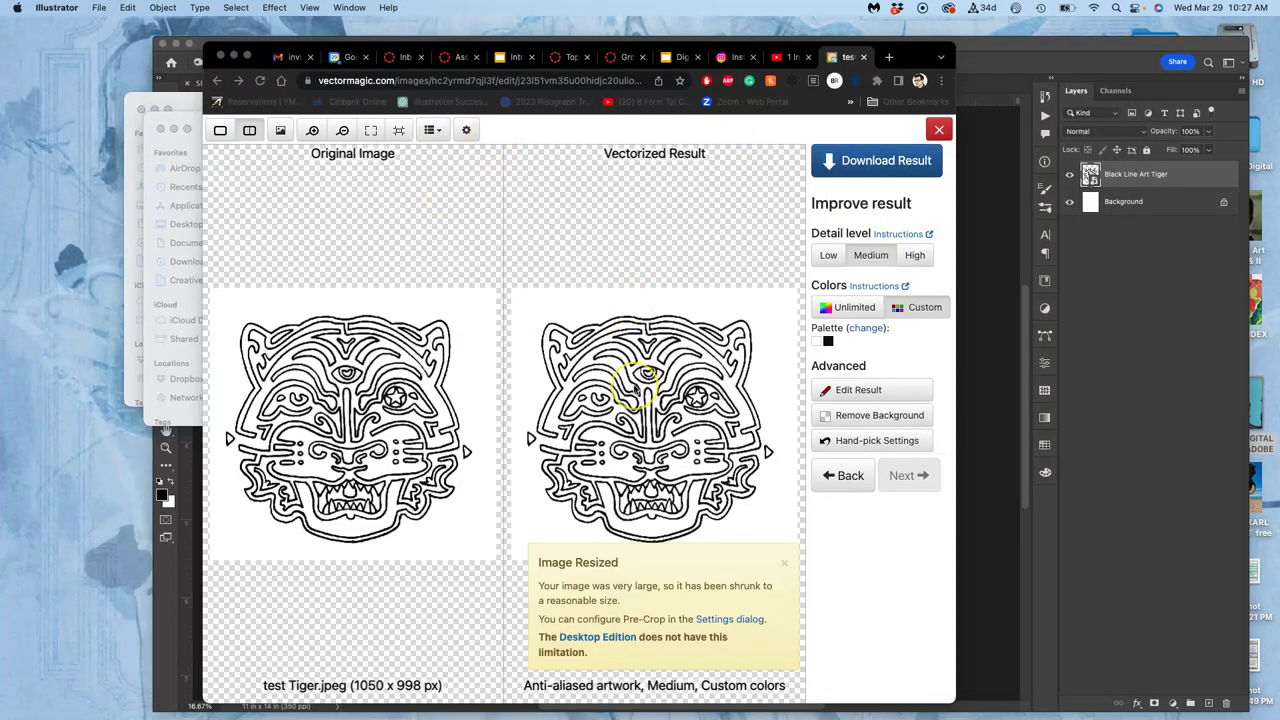
In Vector Magic, compare the line edges of the original image and the vectorized result at high magnification across the tiger's face.
left_click(654, 273)
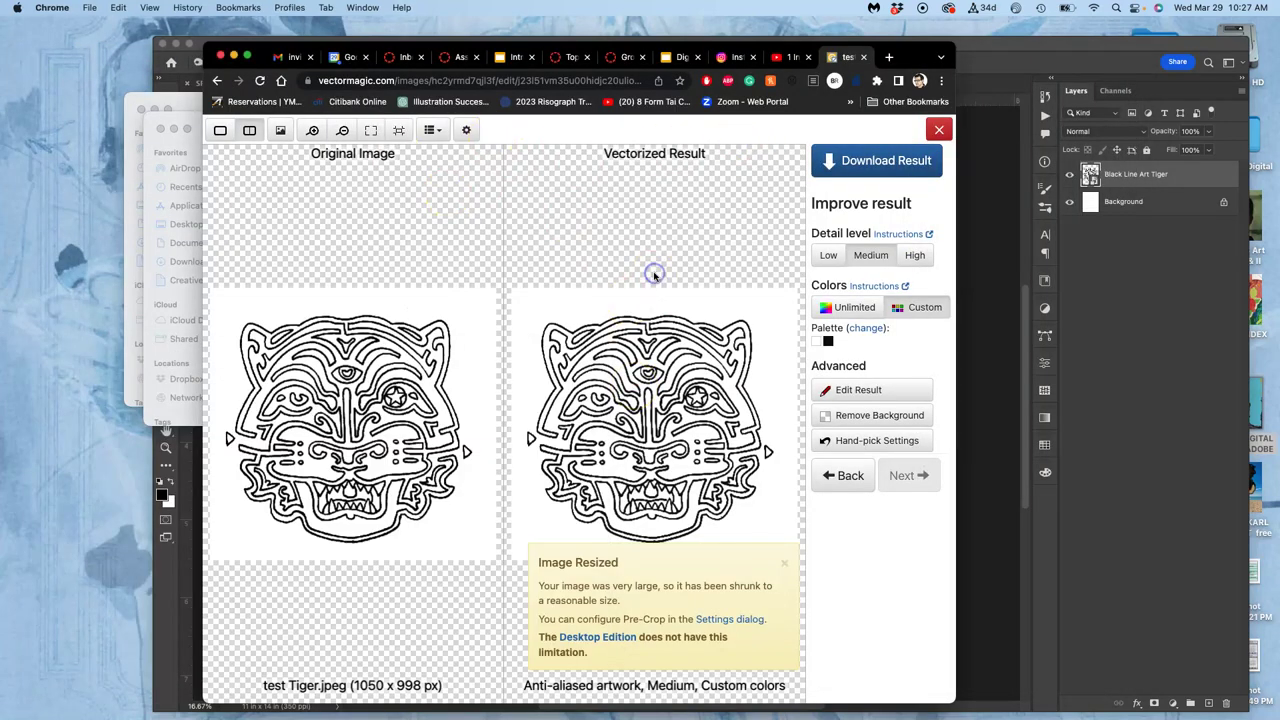
key("super+minus")
key("super+minus")
key("super+minus")
key("super+minus")
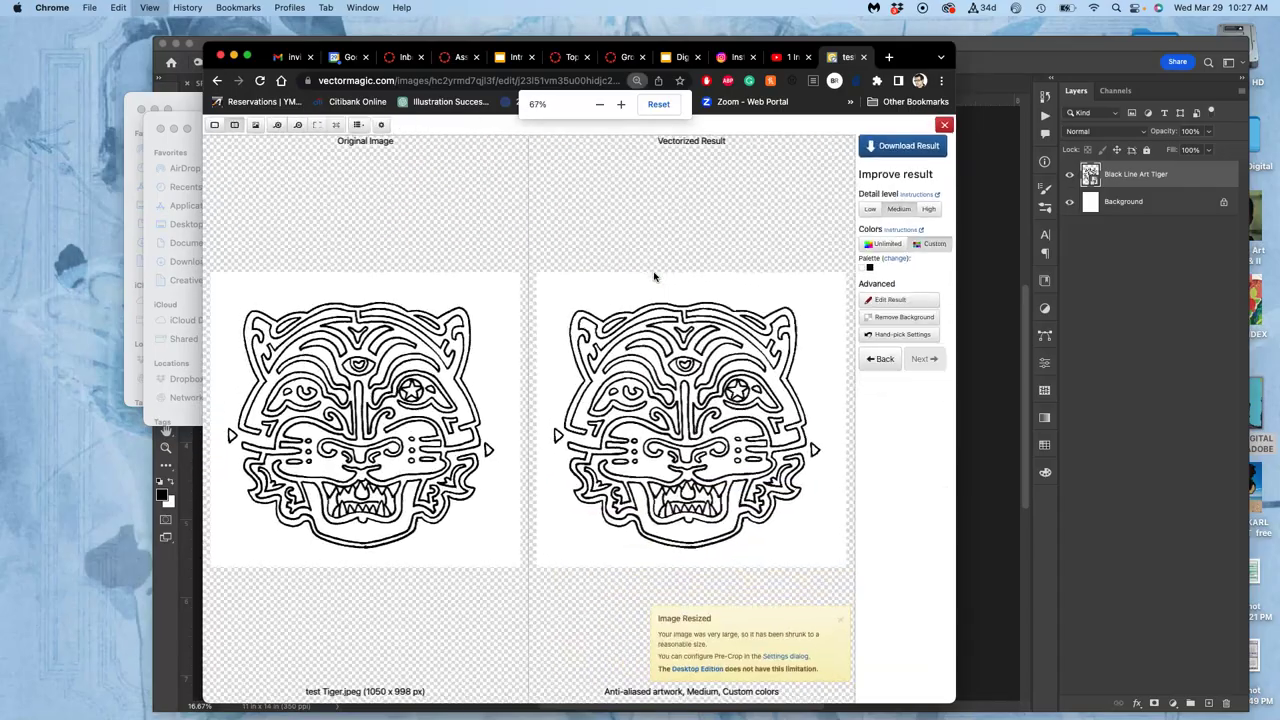
scroll(622, 376, "down", 3)
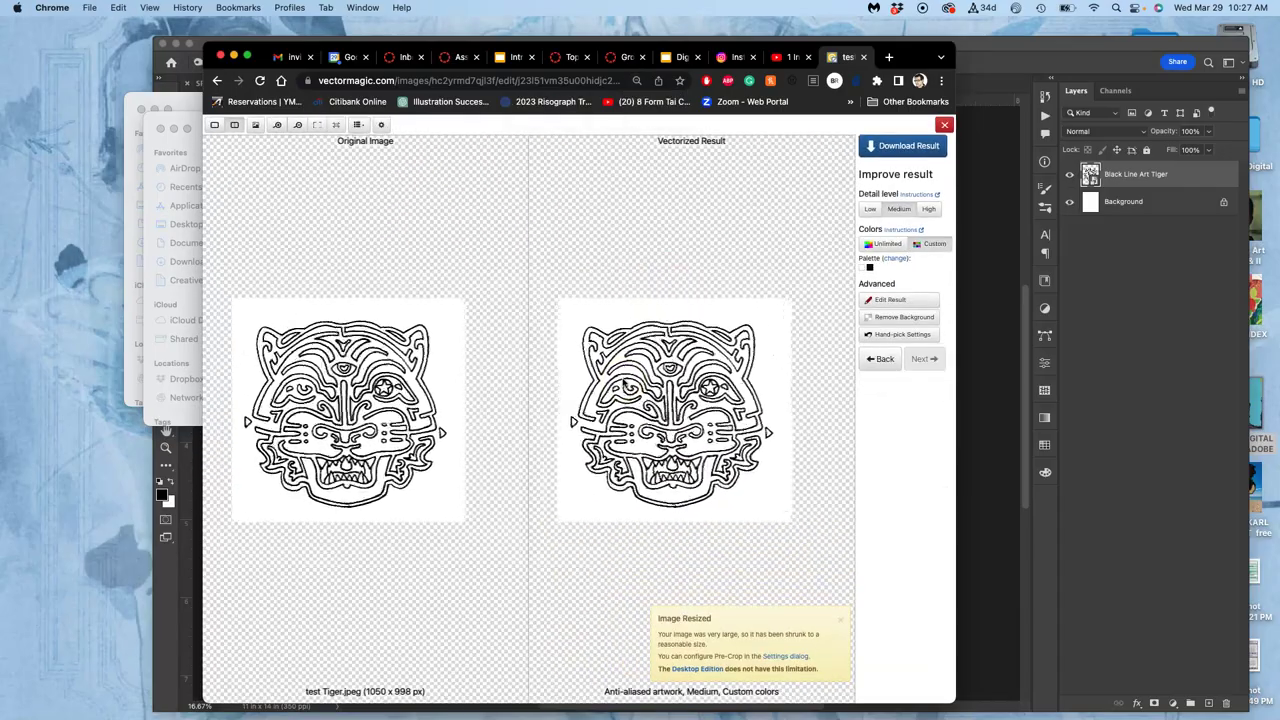
scroll(622, 380, "up", 5)
scroll(622, 381, "up", 5)
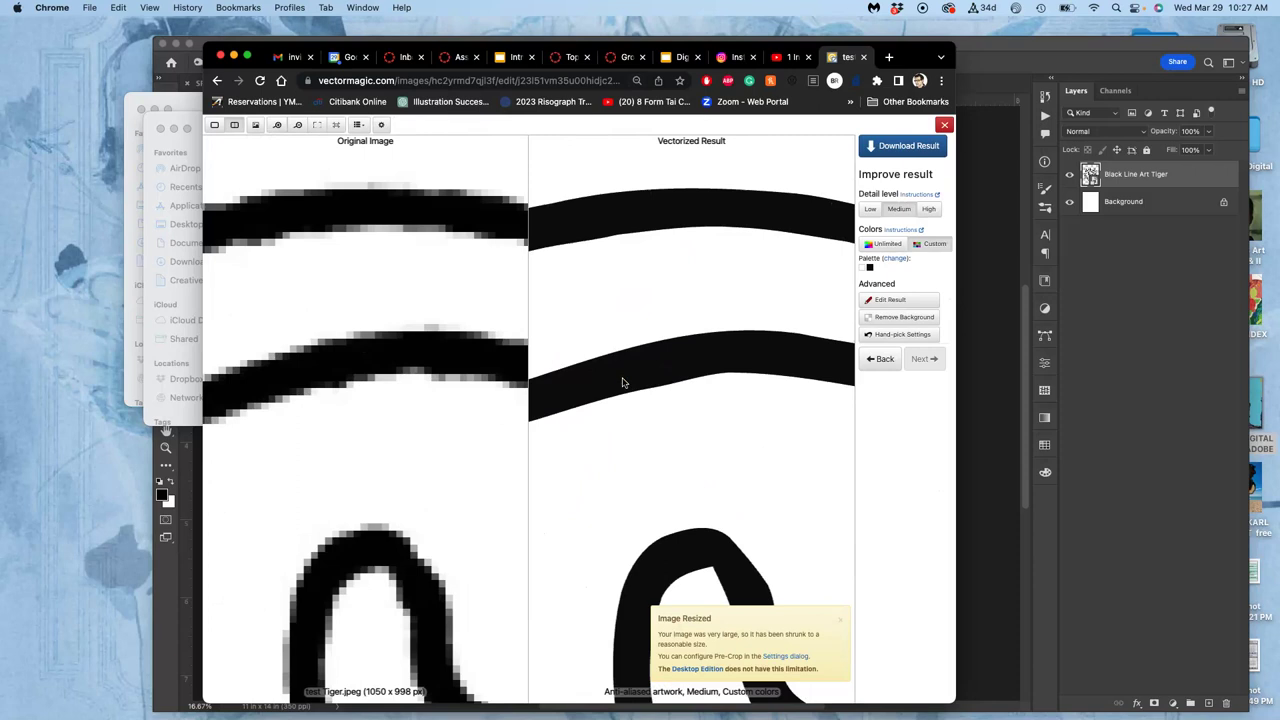
left_click_drag(643, 386, 516, 272)
left_click_drag(710, 365, 577, 346)
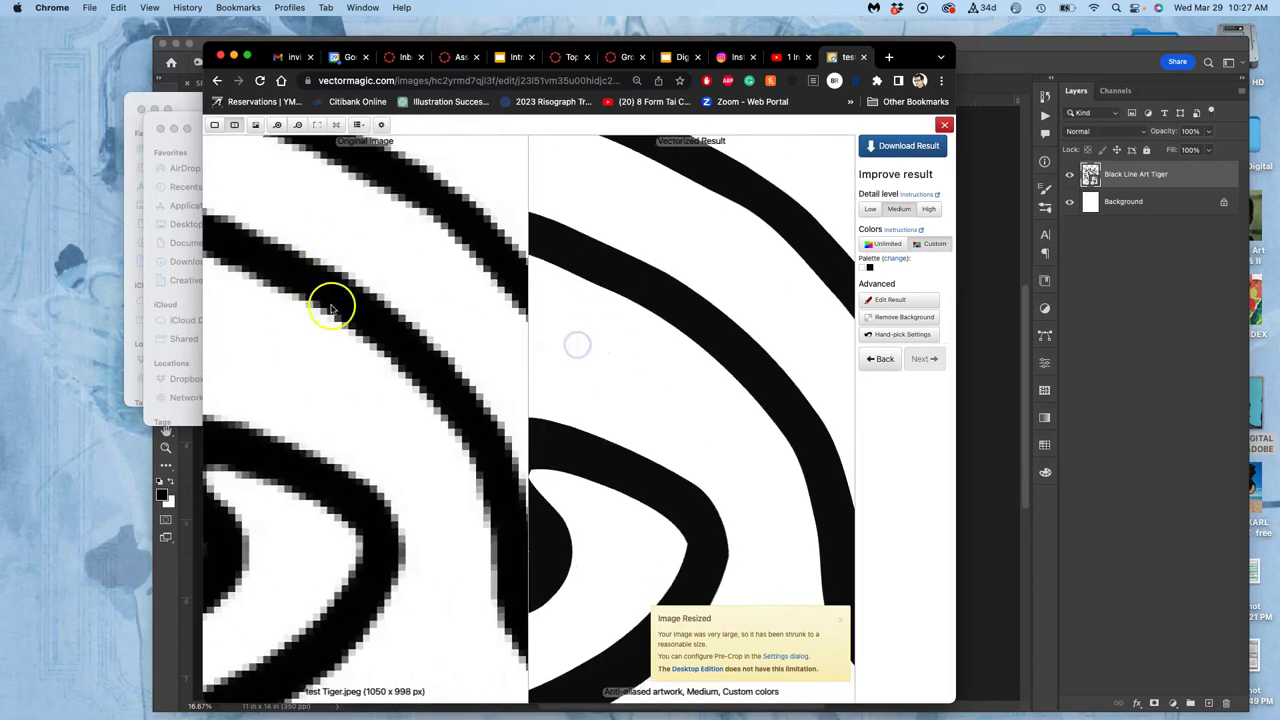
scroll(729, 368, "up", 3)
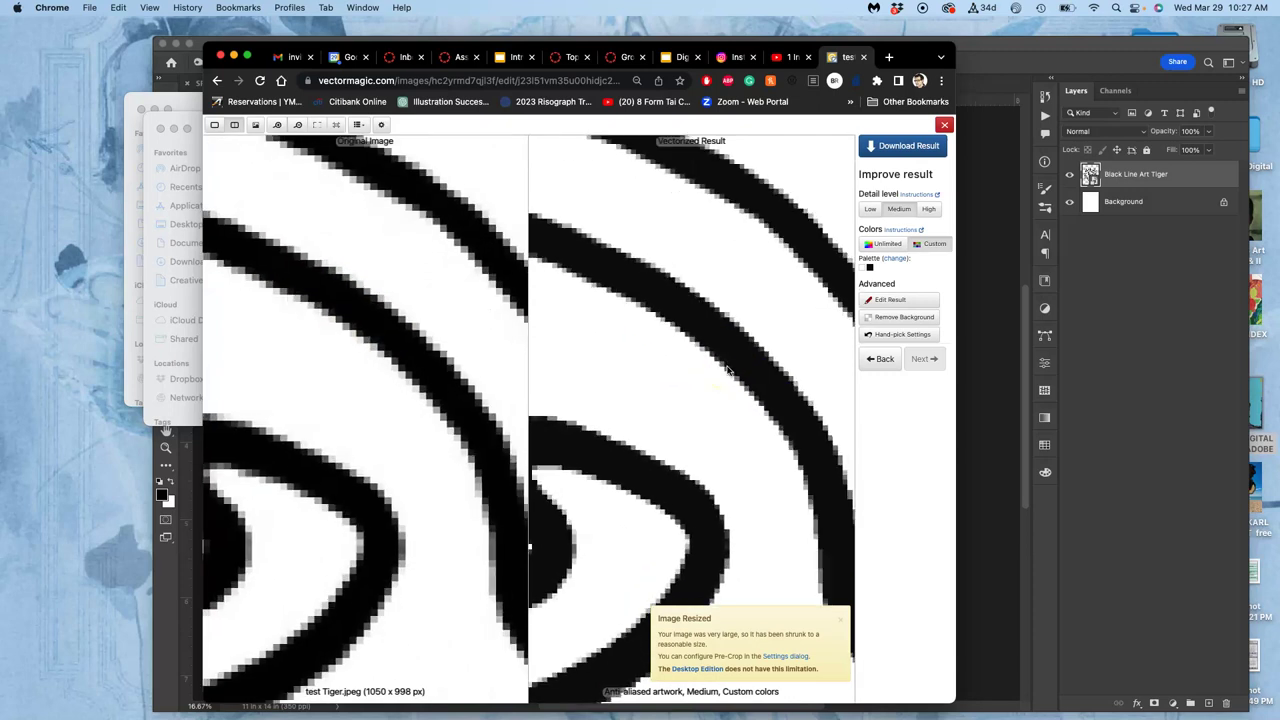
left_click_drag(725, 370, 580, 206)
left_click_drag(760, 343, 577, 246)
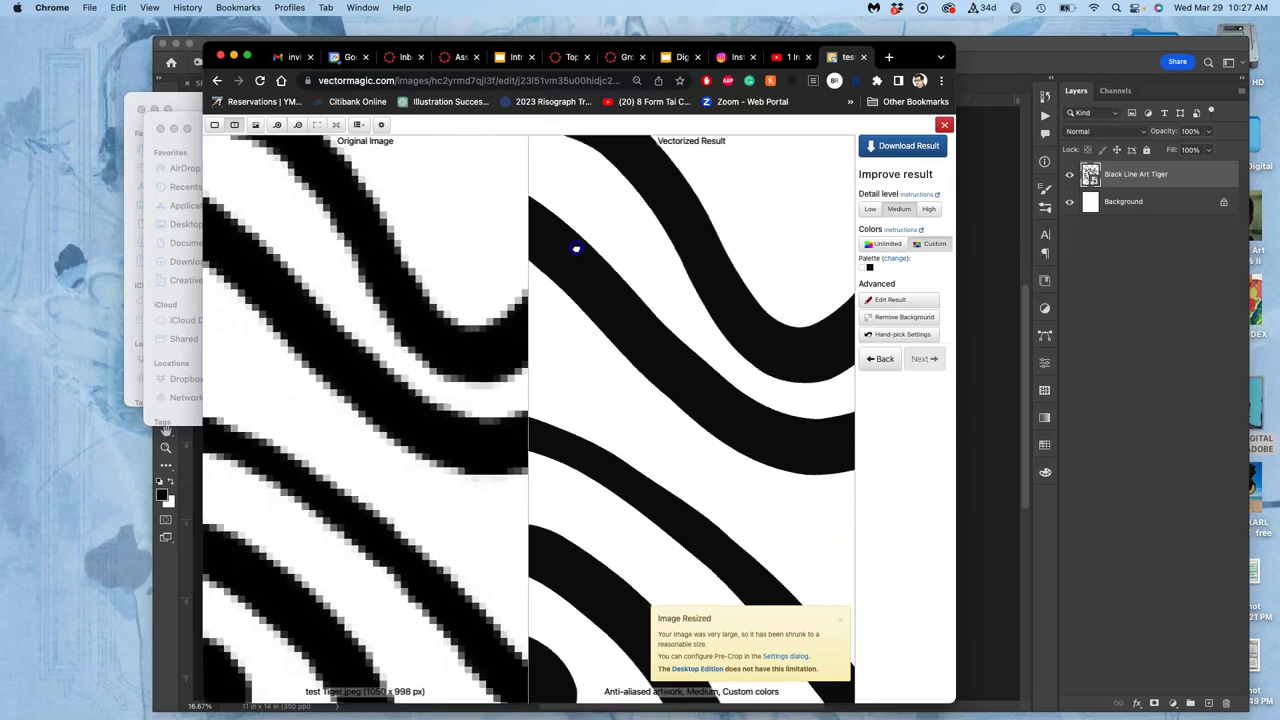
left_click_drag(733, 341, 736, 258)
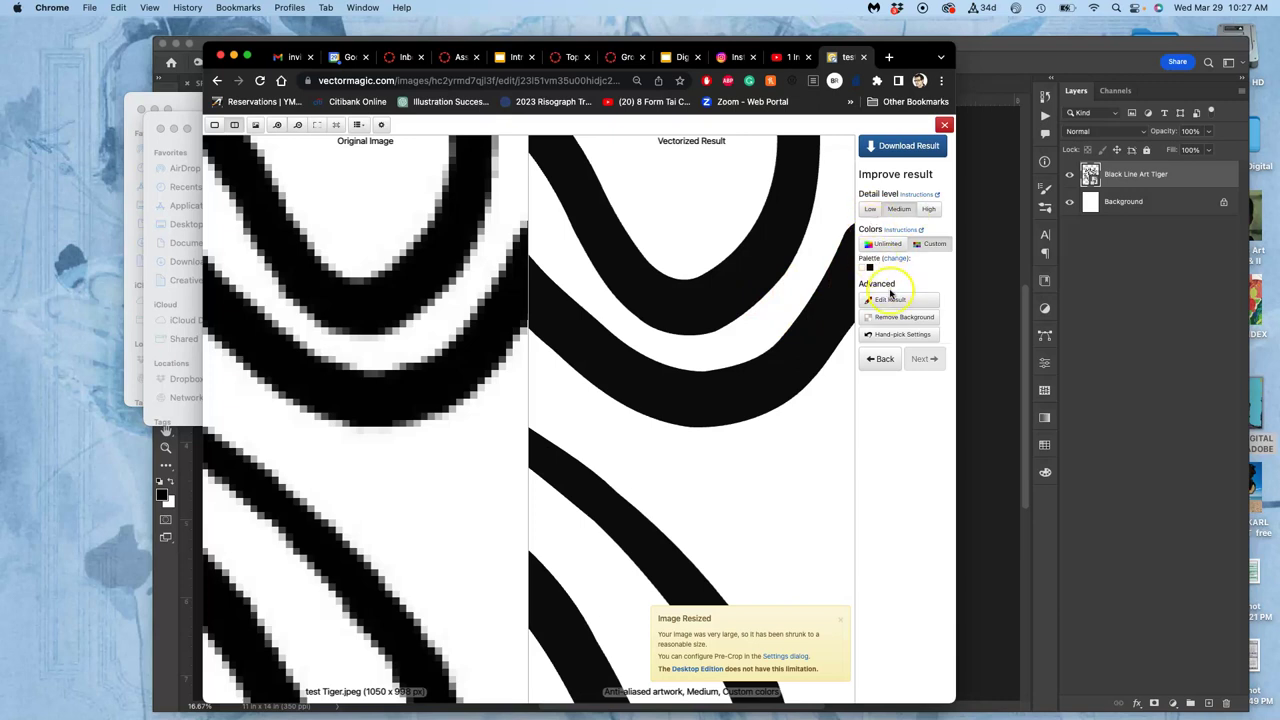
Open Vector Magic's download page, review the fill-only and stroke-plus-fill format options, and close the page.
left_click(905, 147)
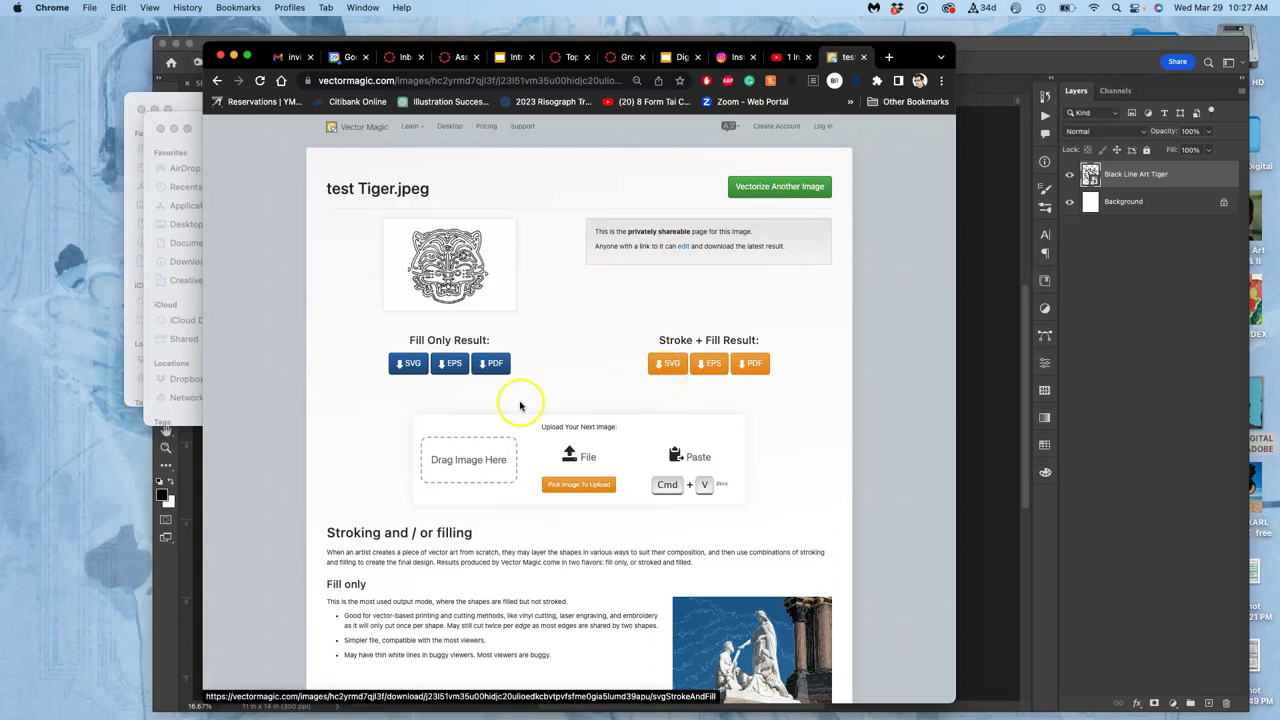
scroll(586, 365, "down", 3)
scroll(584, 368, "down", 5)
scroll(584, 368, "up", 6)
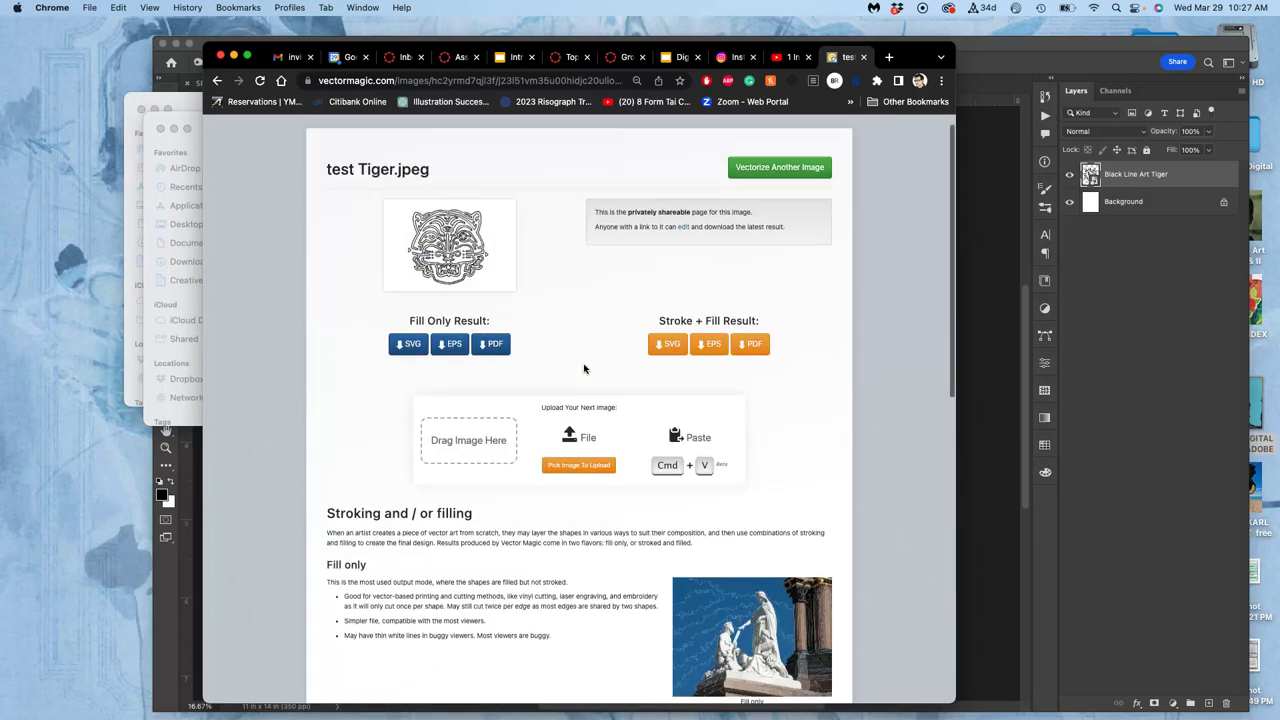
scroll(584, 368, "up", 1)
left_click(586, 344)
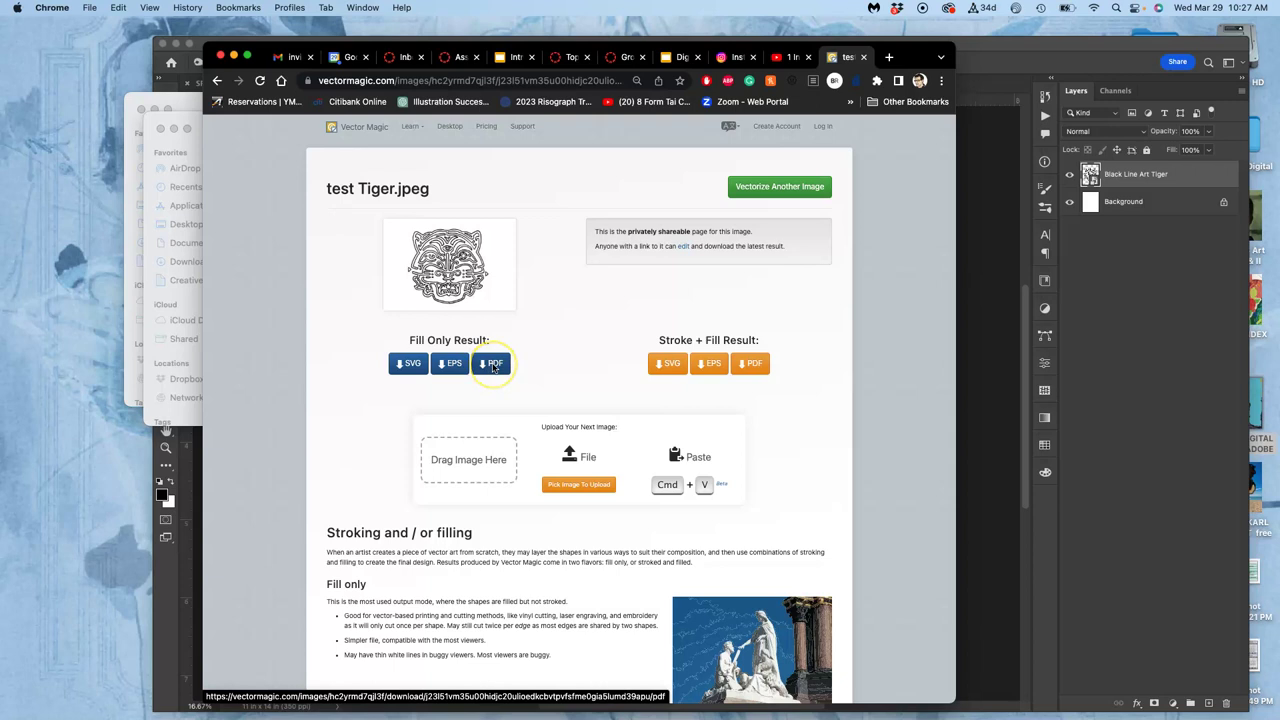
left_click(863, 57)
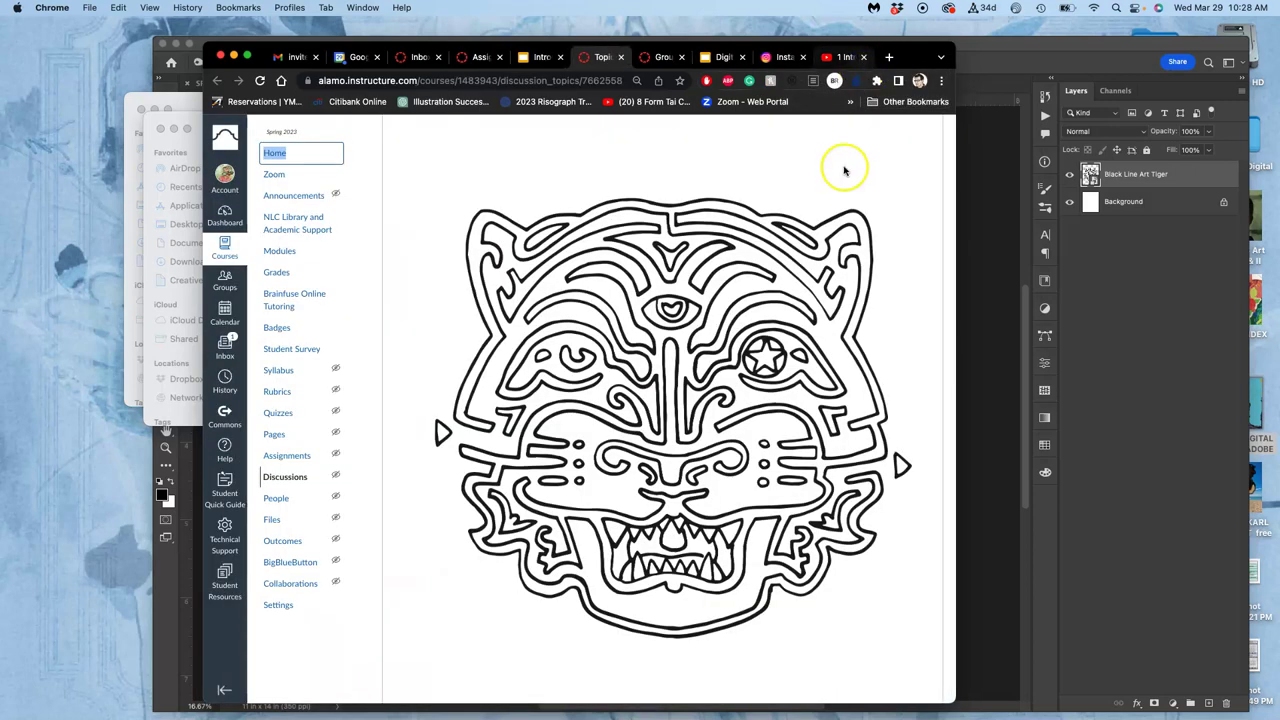
Open the Raster Digital Line Art copy PSD from the Assignment #5 folder in Photoshop and bring its window fully into view.
left_click_drag(1015, 45, 945, 326)
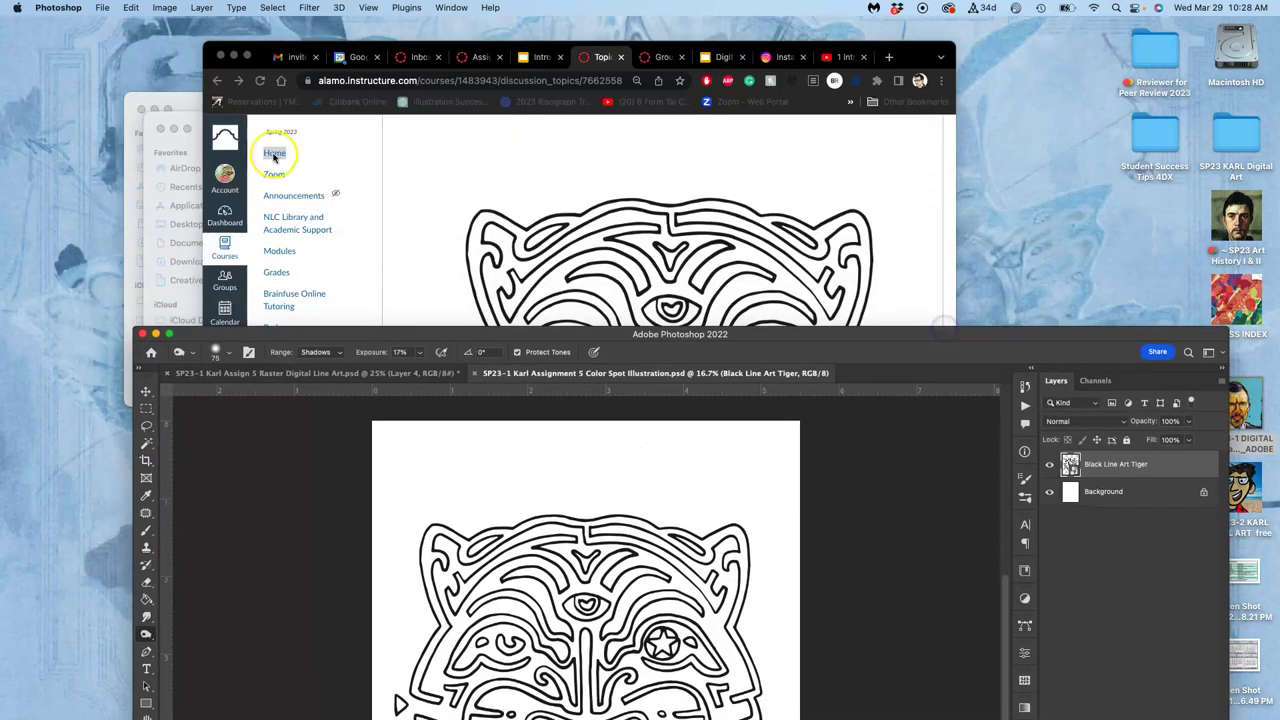
left_click(157, 149)
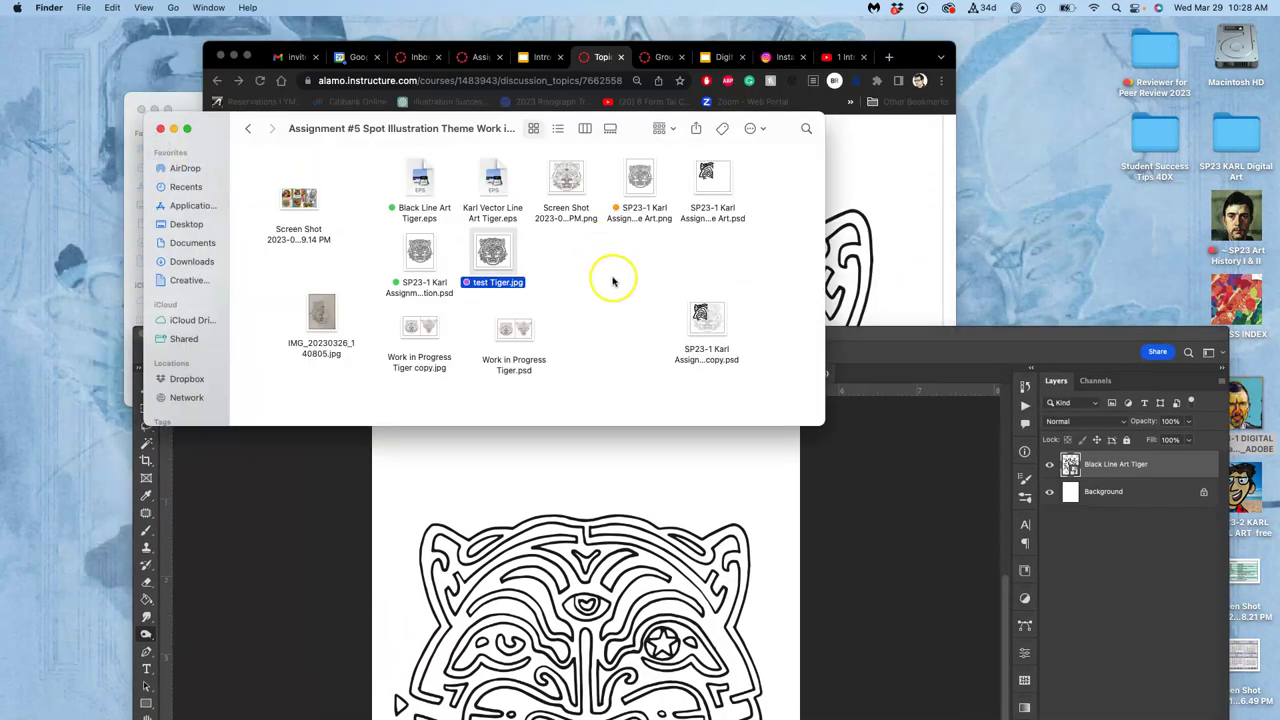
double_click(708, 316)
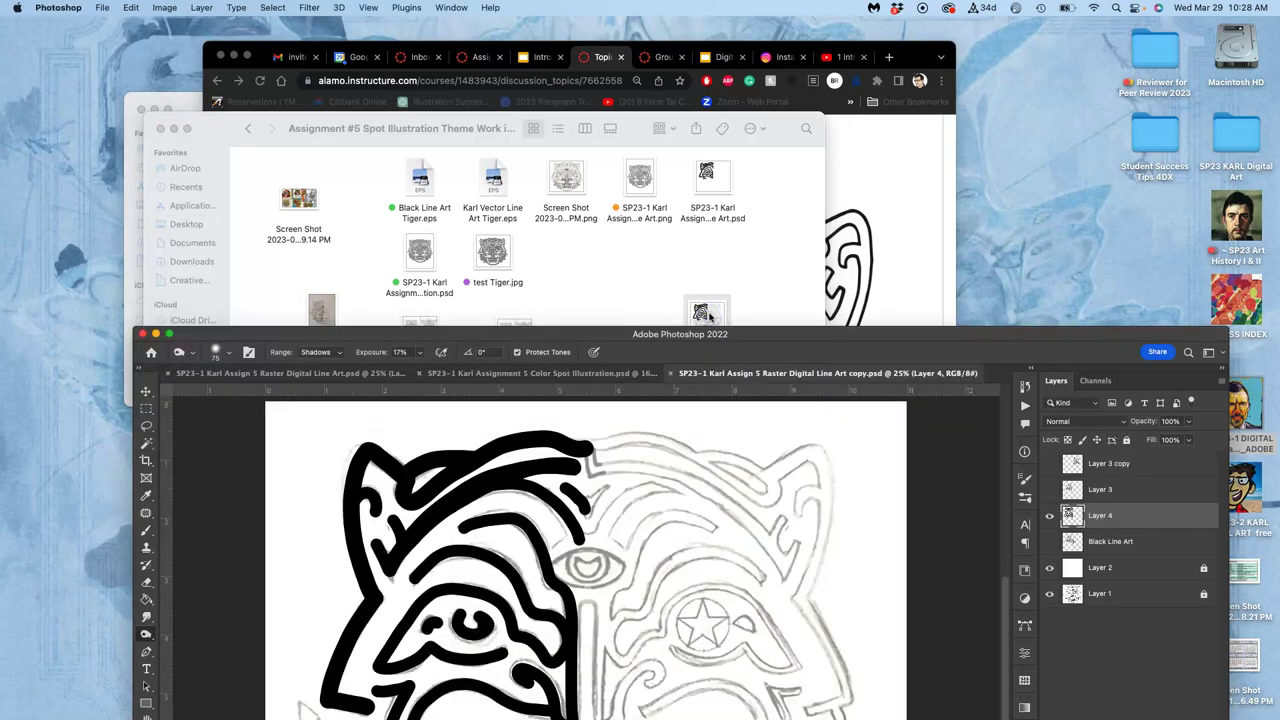
left_click_drag(766, 331, 683, 18)
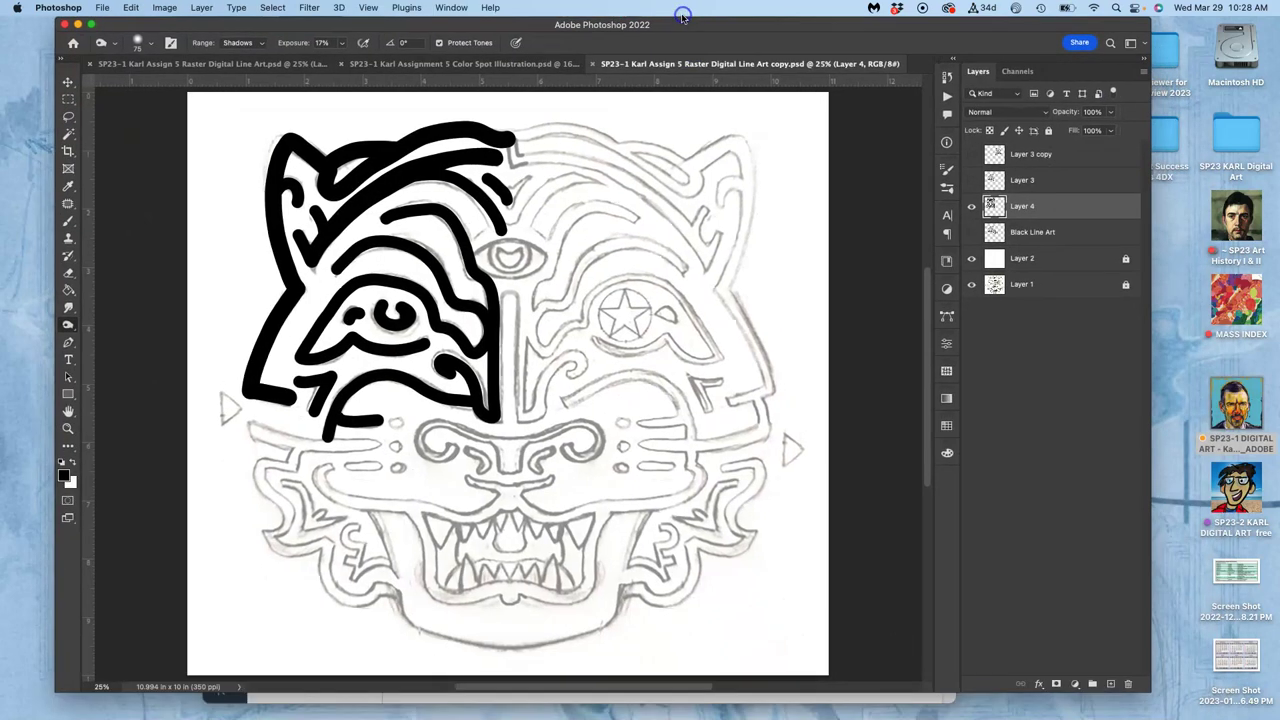
Hide Layer 4 and compare the pencil sketch with and without the white Layer 2 over it.
left_click(971, 207)
left_click(970, 259)
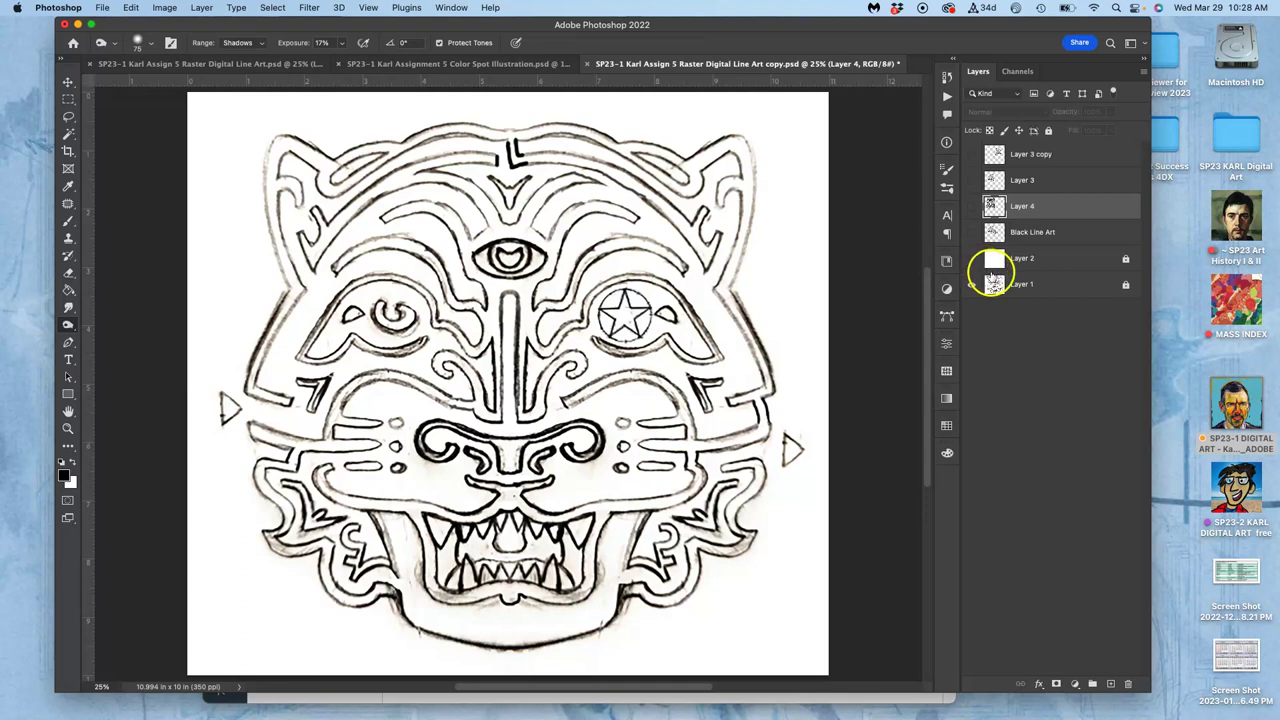
left_click(972, 260)
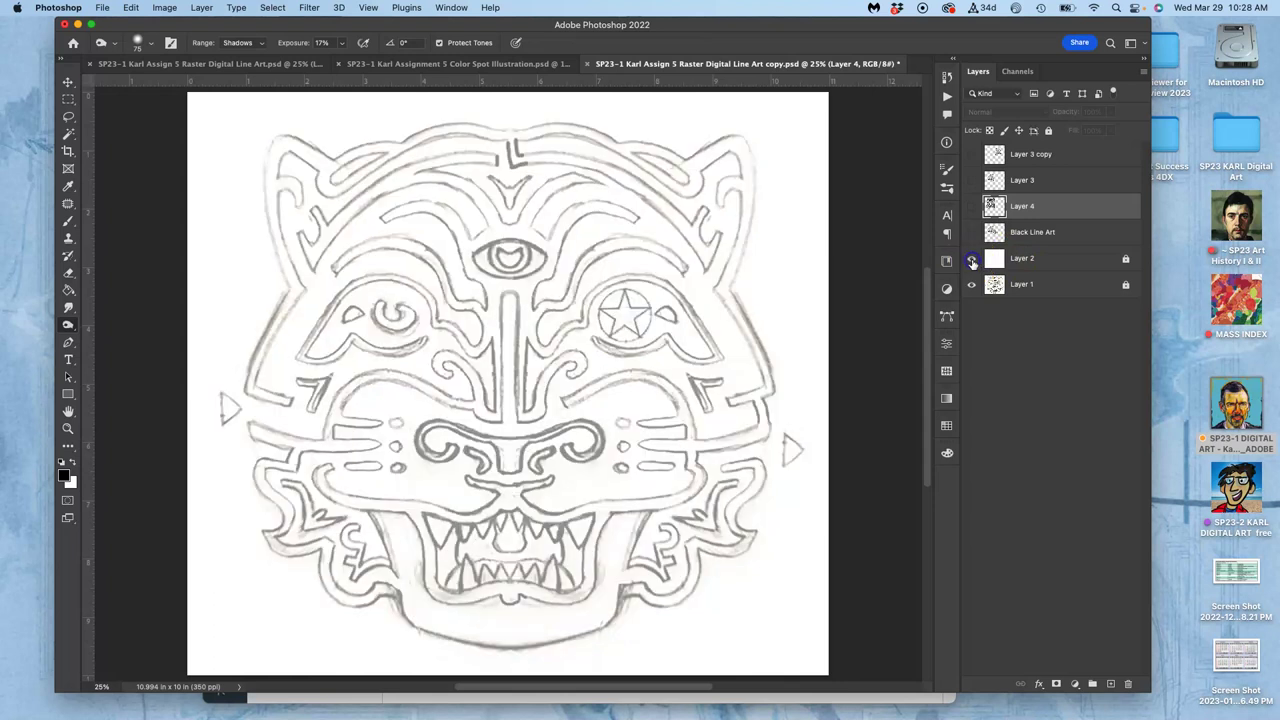
left_click(1018, 262)
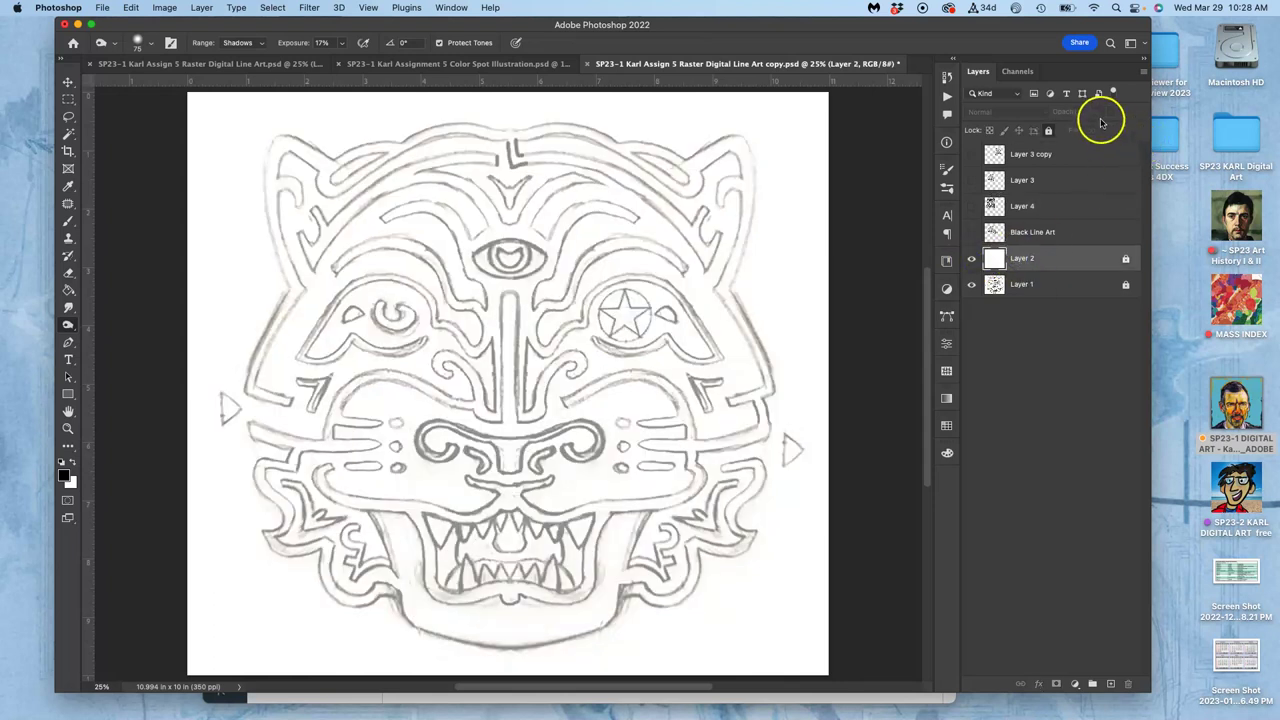
left_click(1048, 131)
left_click(971, 258)
left_click(971, 258)
Show the Black Line Art layer and examine its line edges up close around the bridge of the nose.
left_click(972, 232)
key("super+plus")
key("super+plus")
key("super+plus")
key("super+plus")
key("super+plus")
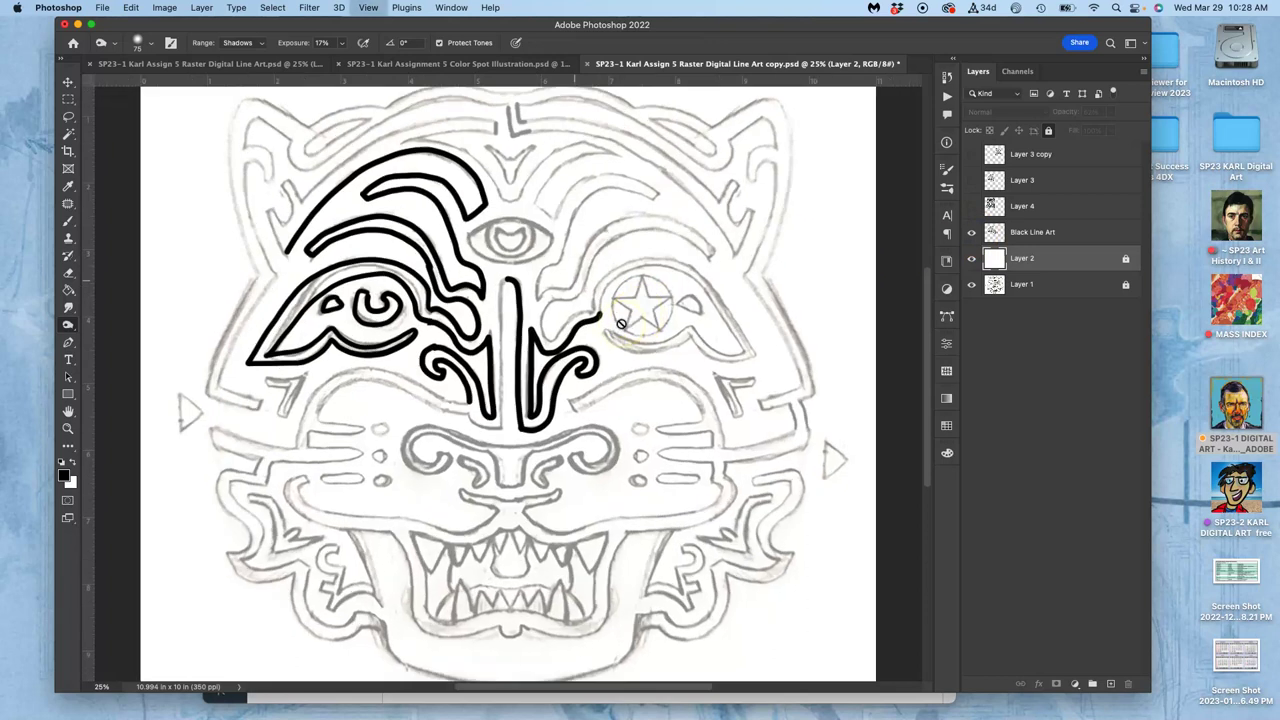
scroll(449, 251, "up", 10)
scroll(449, 251, "left", 5)
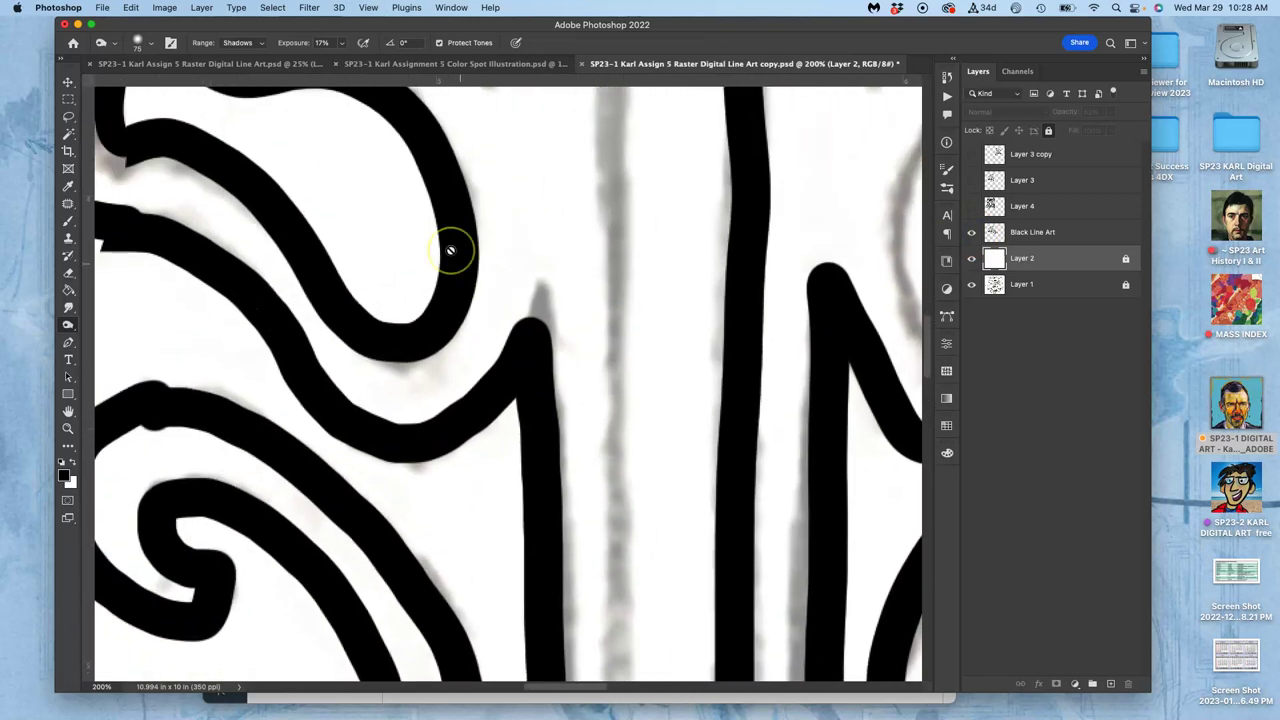
Switch to the Brush tool on the Black Line Art layer and paint a trial stroke and a dot beside the nose lines, undoing both.
left_click(68, 220)
left_click_drag(266, 28, 287, 107)
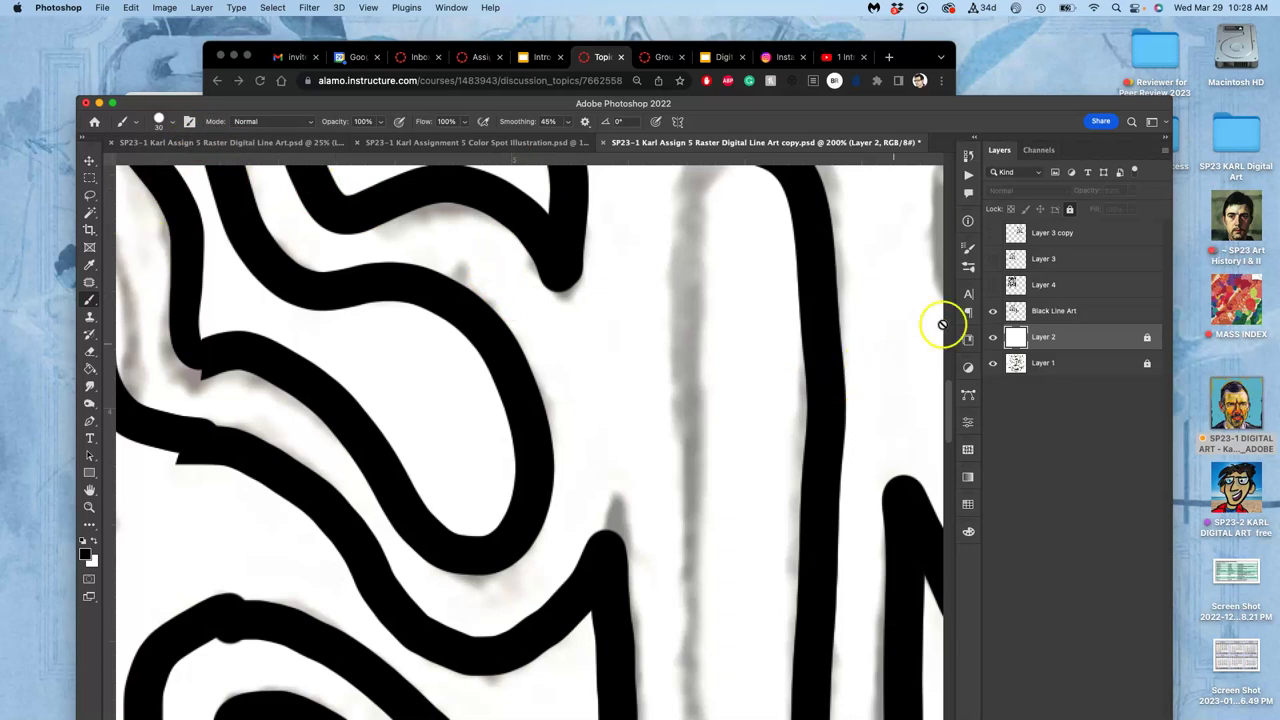
left_click(1070, 311)
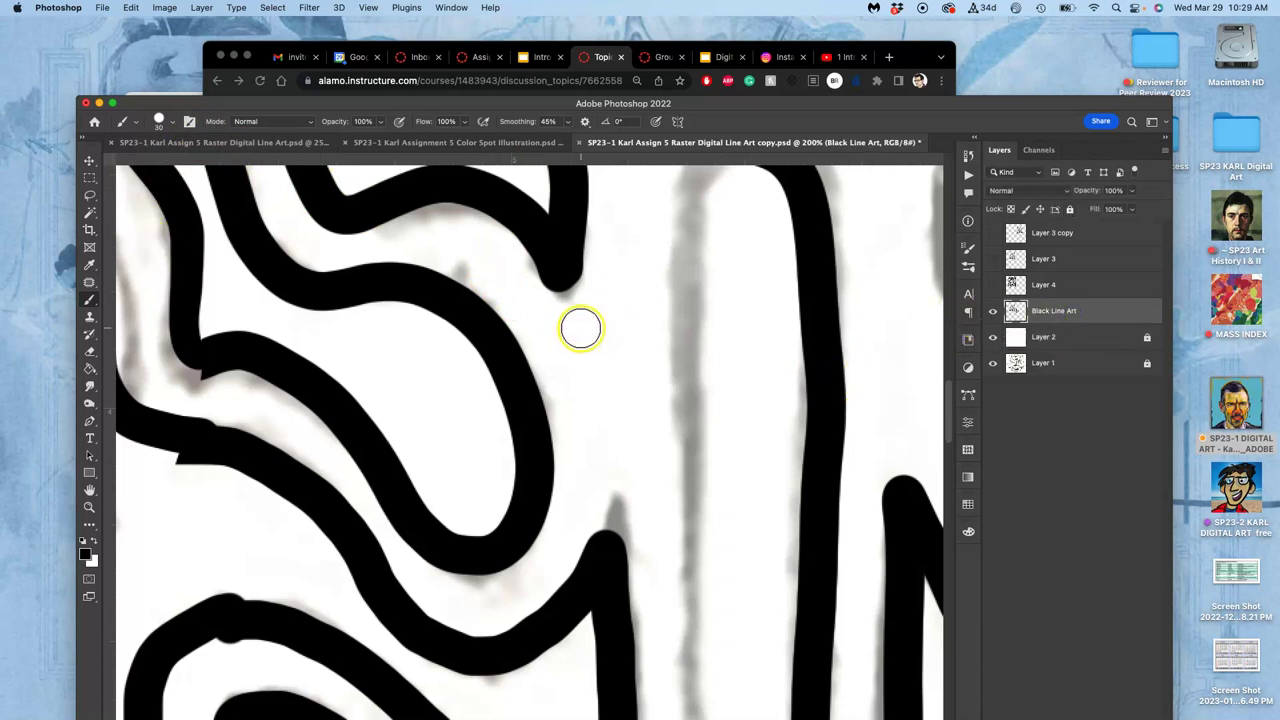
mouse_move(586, 323)
left_mouse_down()
mouse_move(653, 383)
mouse_move(729, 540)
left_mouse_up()
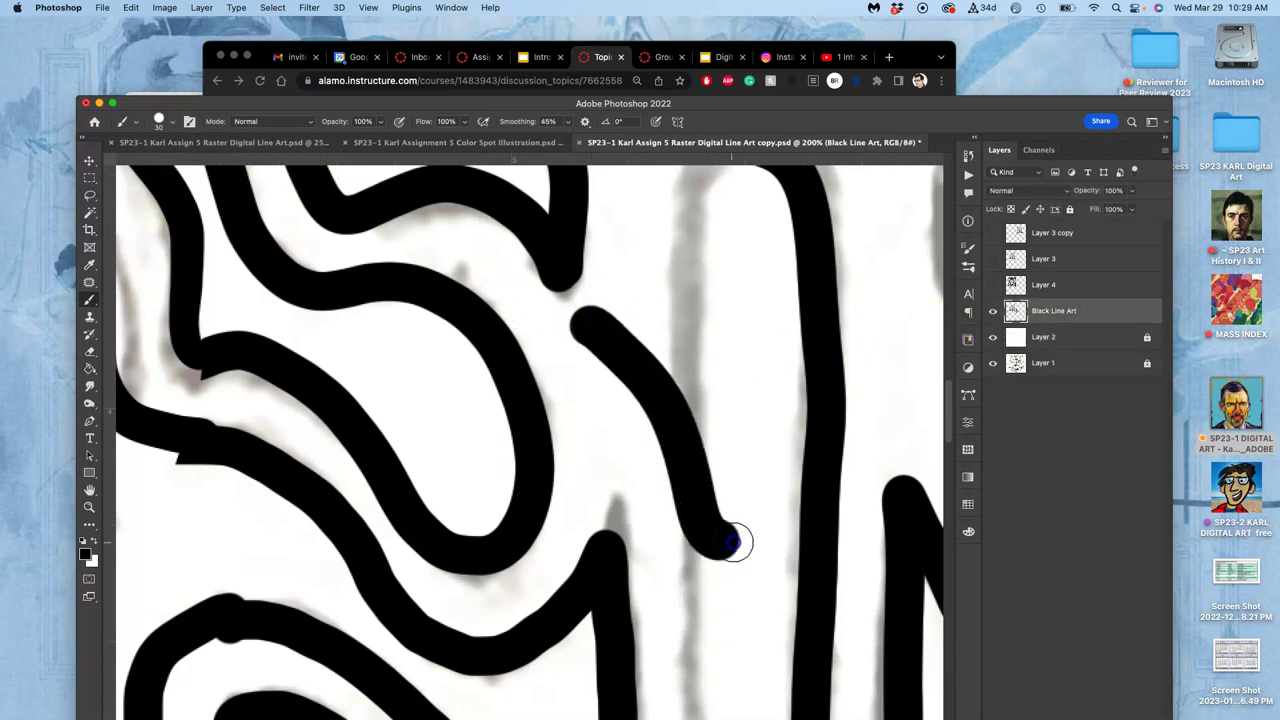
key("super+z")
left_click(636, 459)
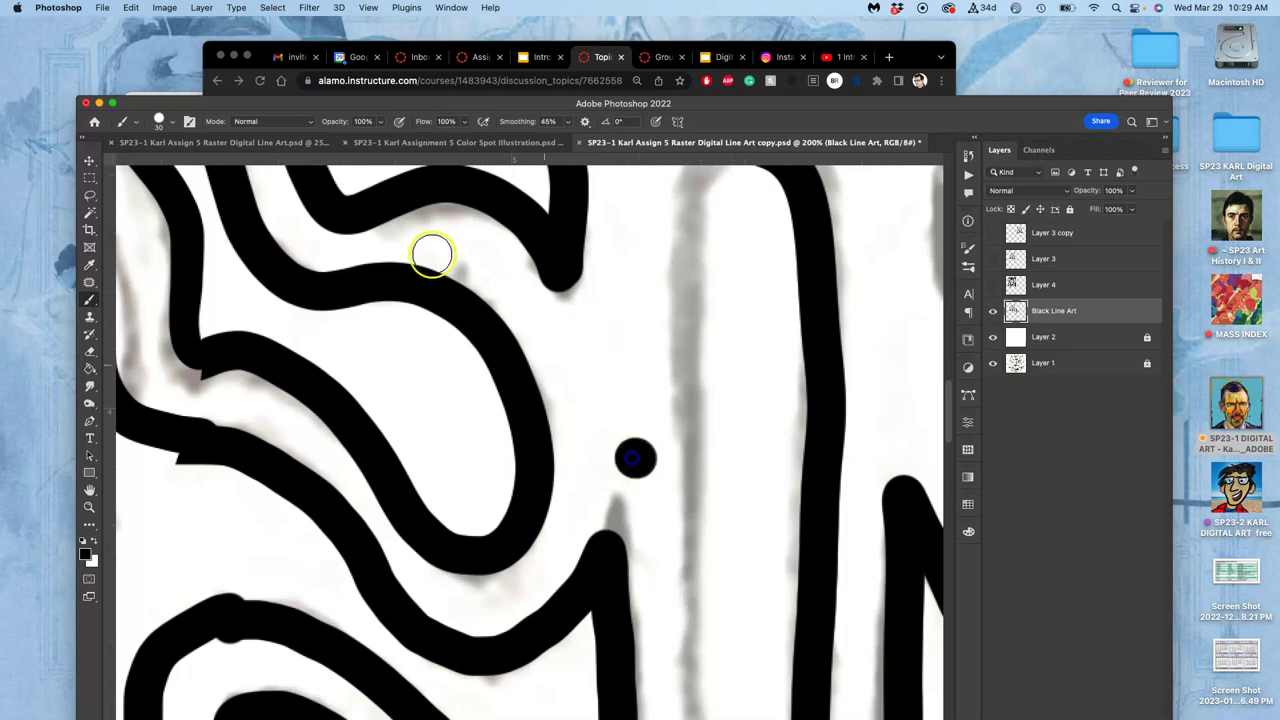
key("super+z")
Set the Hard Round Pressure Size brush to 100% hardness and try two strokes down the nose bridge, undoing each.
left_click(169, 124)
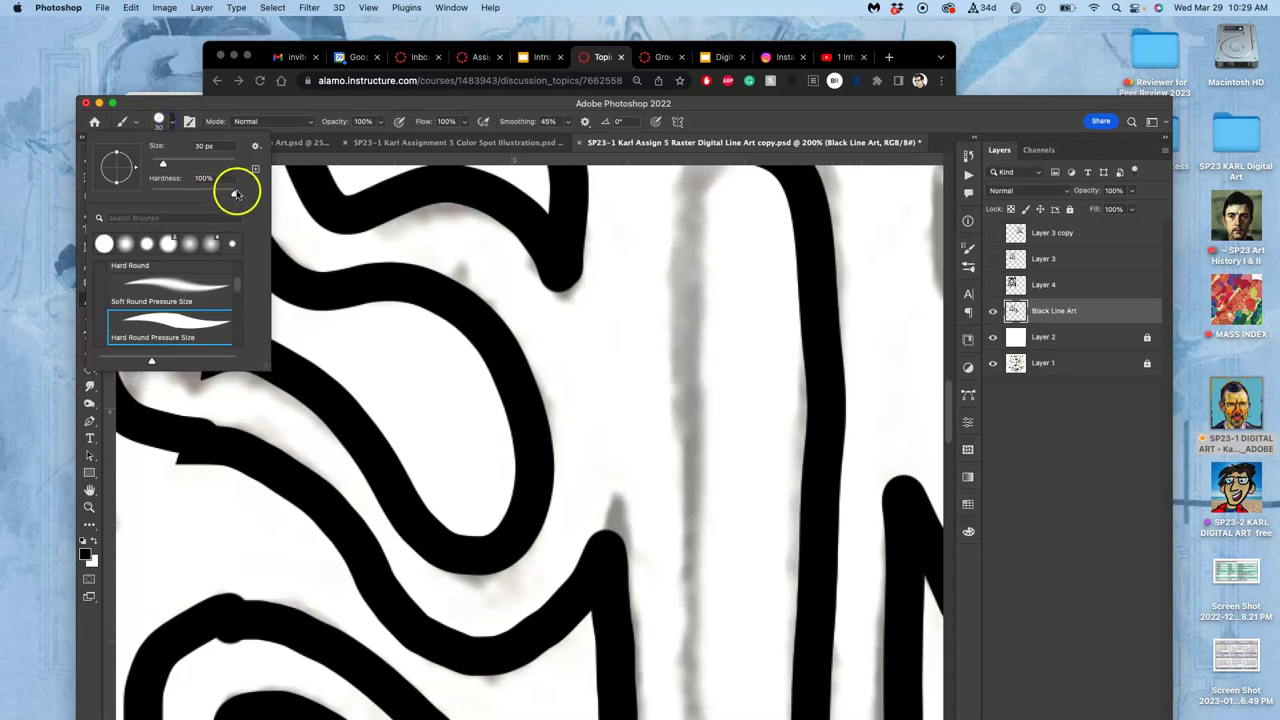
left_click_drag(237, 196, 234, 193)
mouse_move(667, 281)
left_mouse_down()
mouse_move(696, 362)
mouse_move(680, 439)
mouse_move(714, 537)
left_mouse_up()
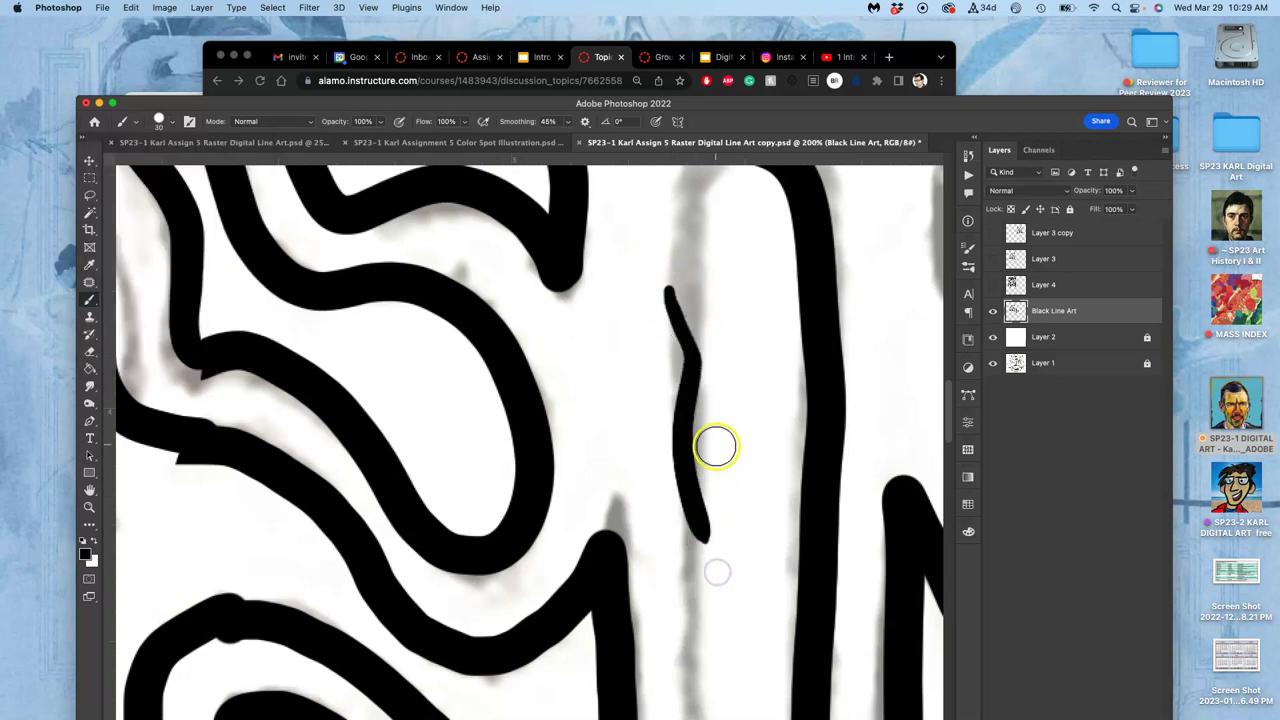
key("super+z")
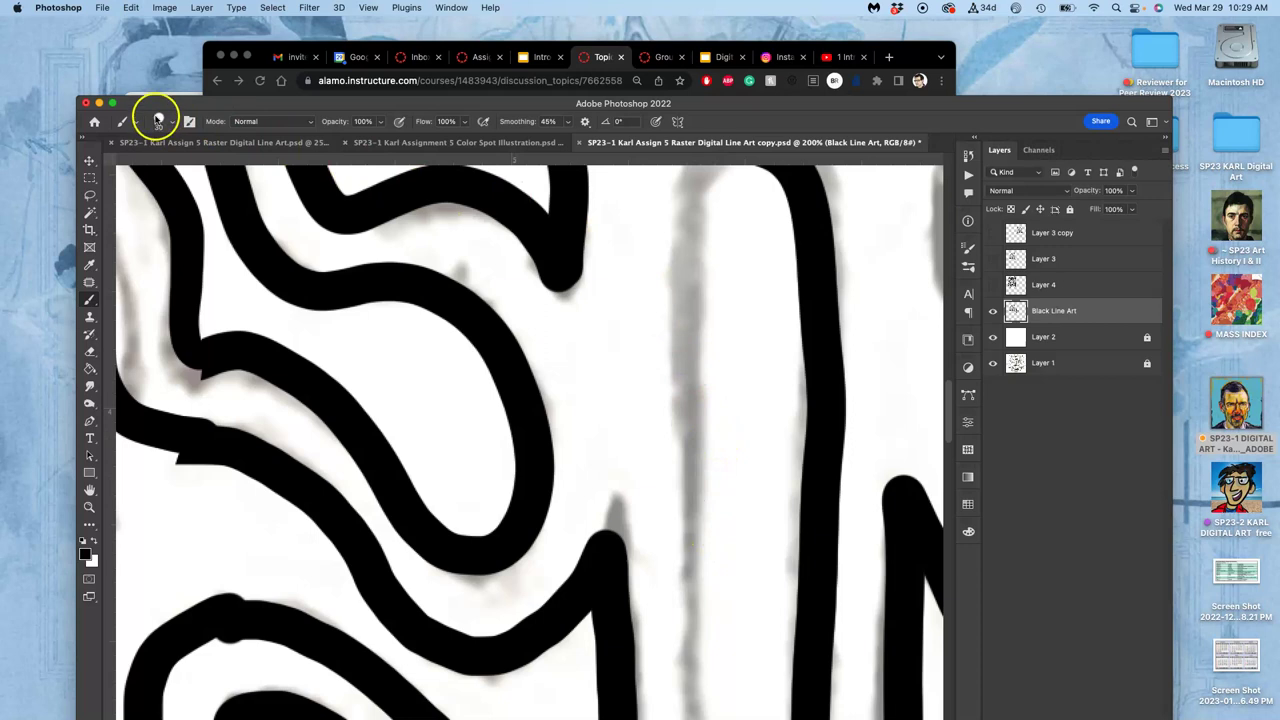
left_click_drag(674, 220, 706, 582)
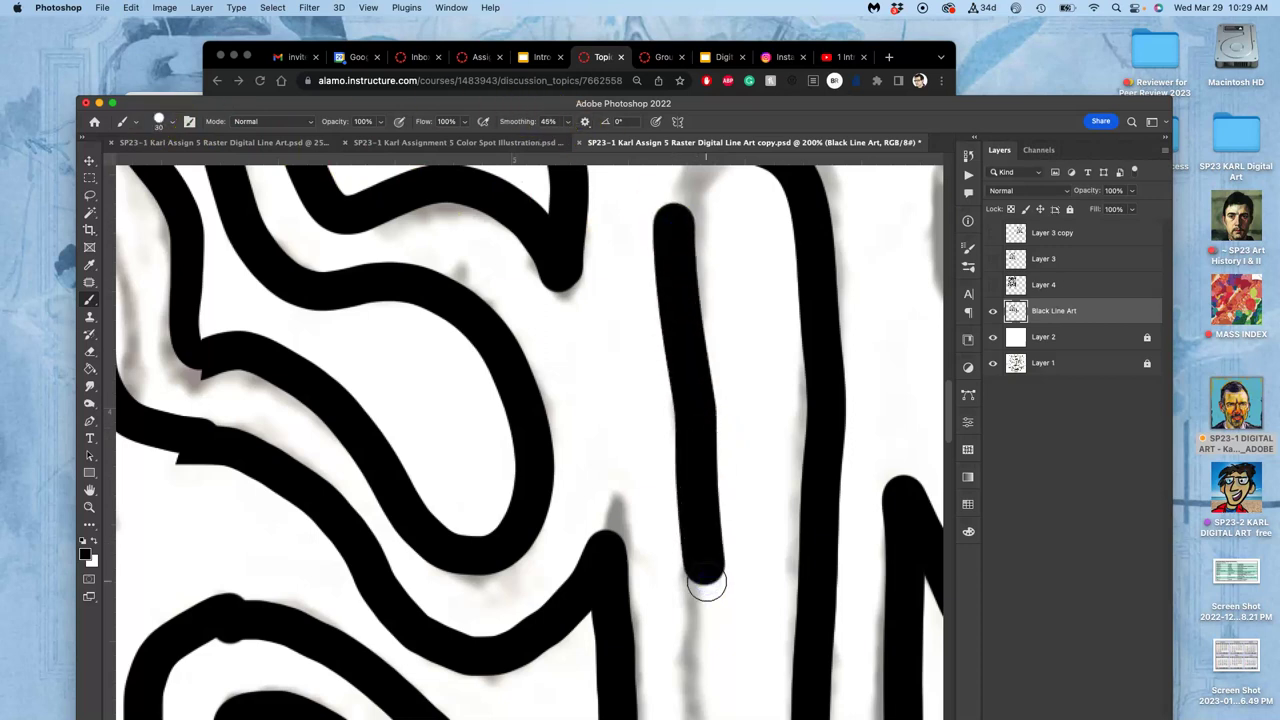
key("super+z")
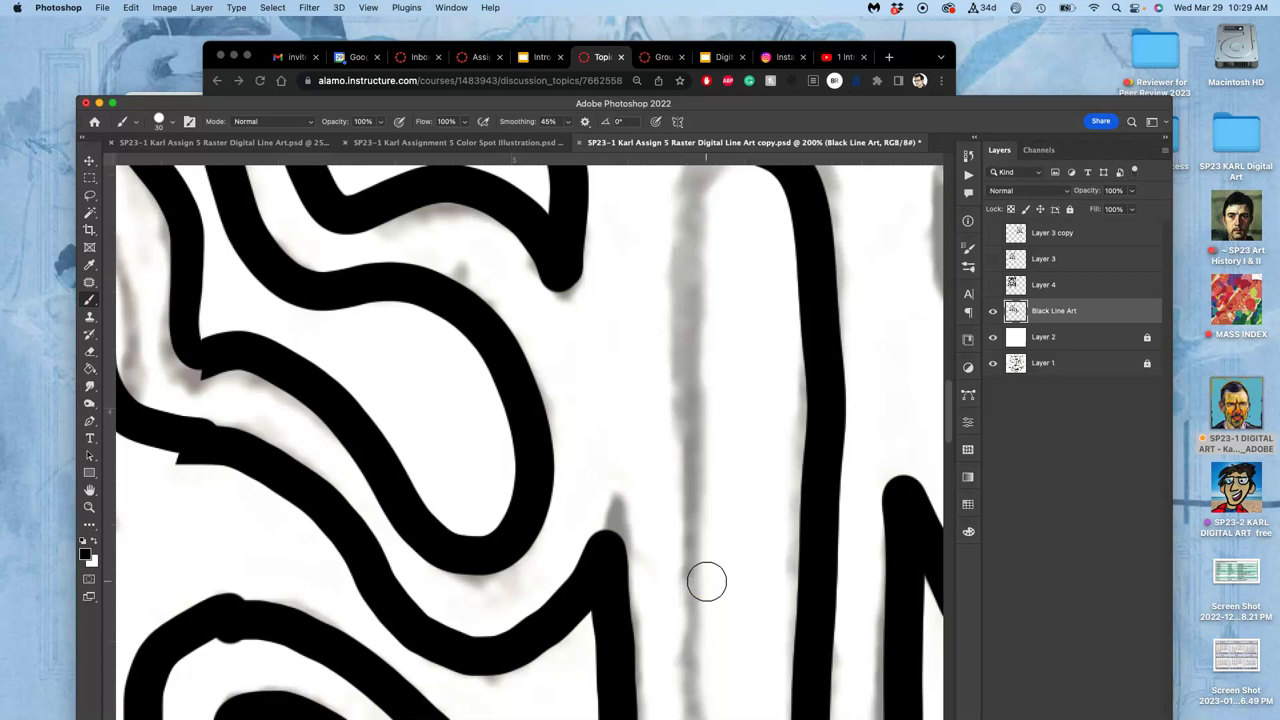
Choose the Hard Round brush at 30 px and paint three crossing trial strokes on the nose bridge, undoing all of them.
left_click(136, 122)
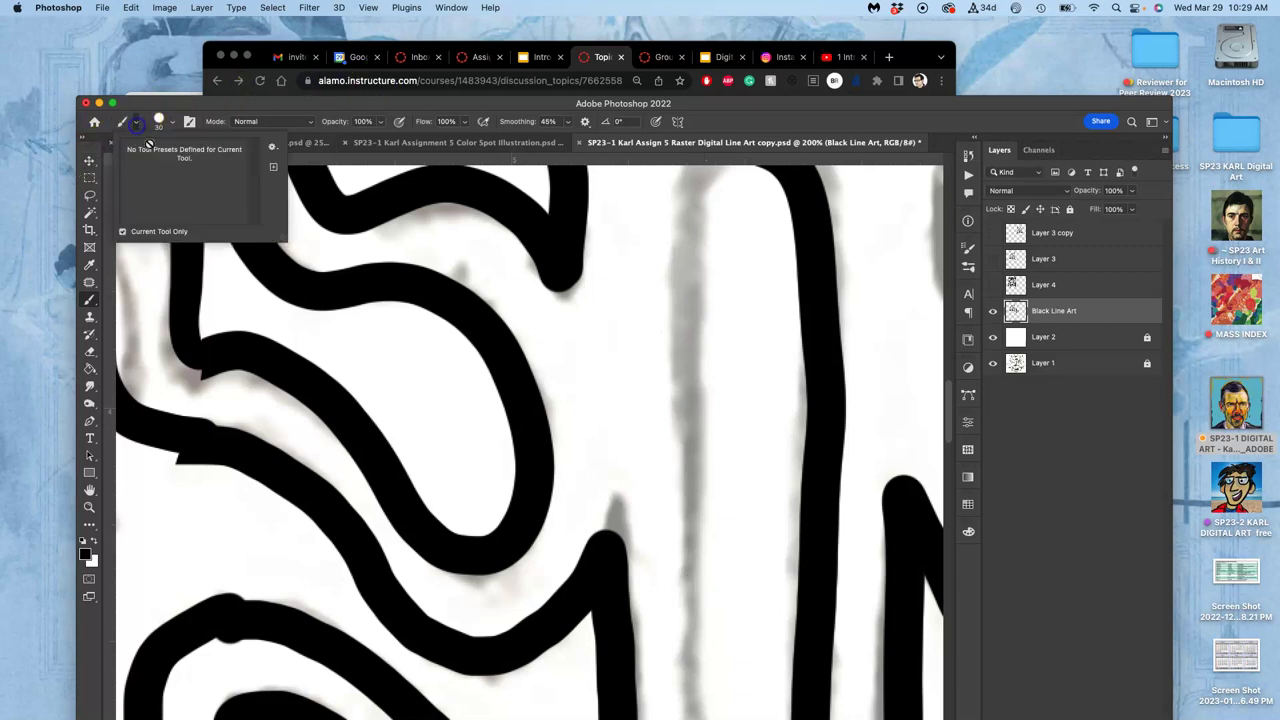
left_click(166, 122)
scroll(236, 285, "up", 3)
left_click(173, 326)
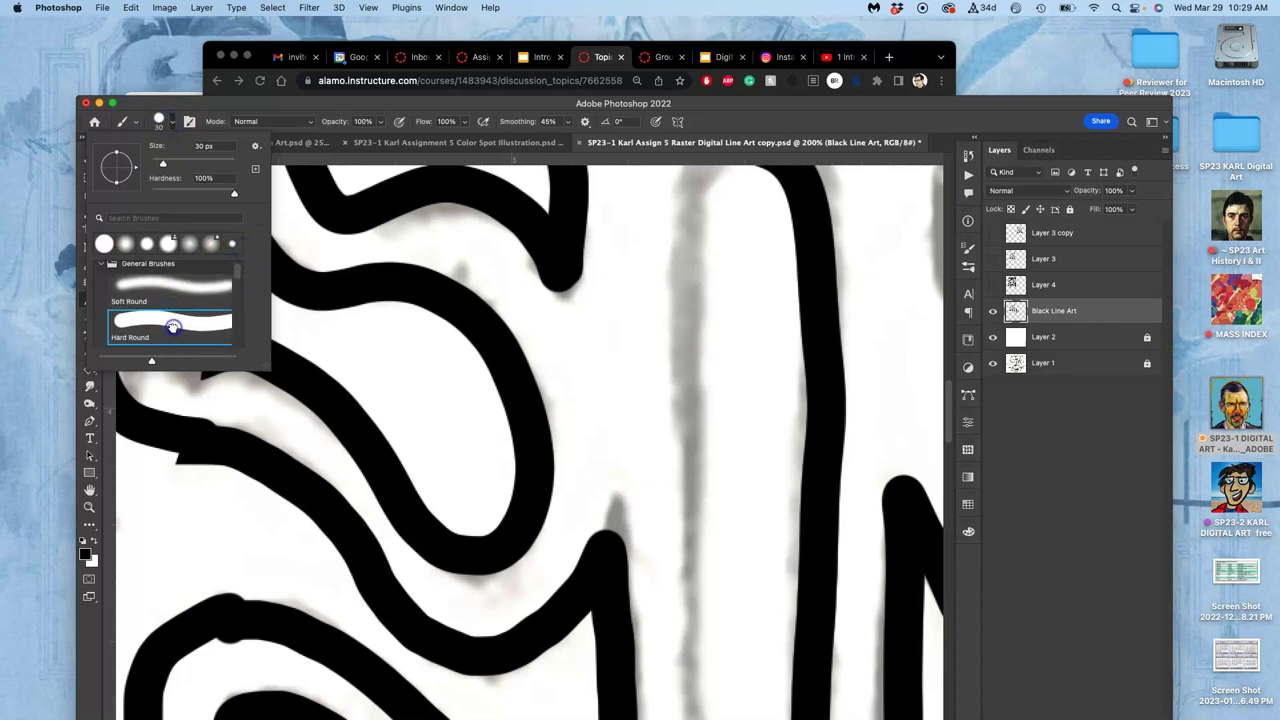
left_click_drag(663, 223, 743, 643)
left_click_drag(705, 530, 625, 388)
left_click_drag(613, 331, 766, 280)
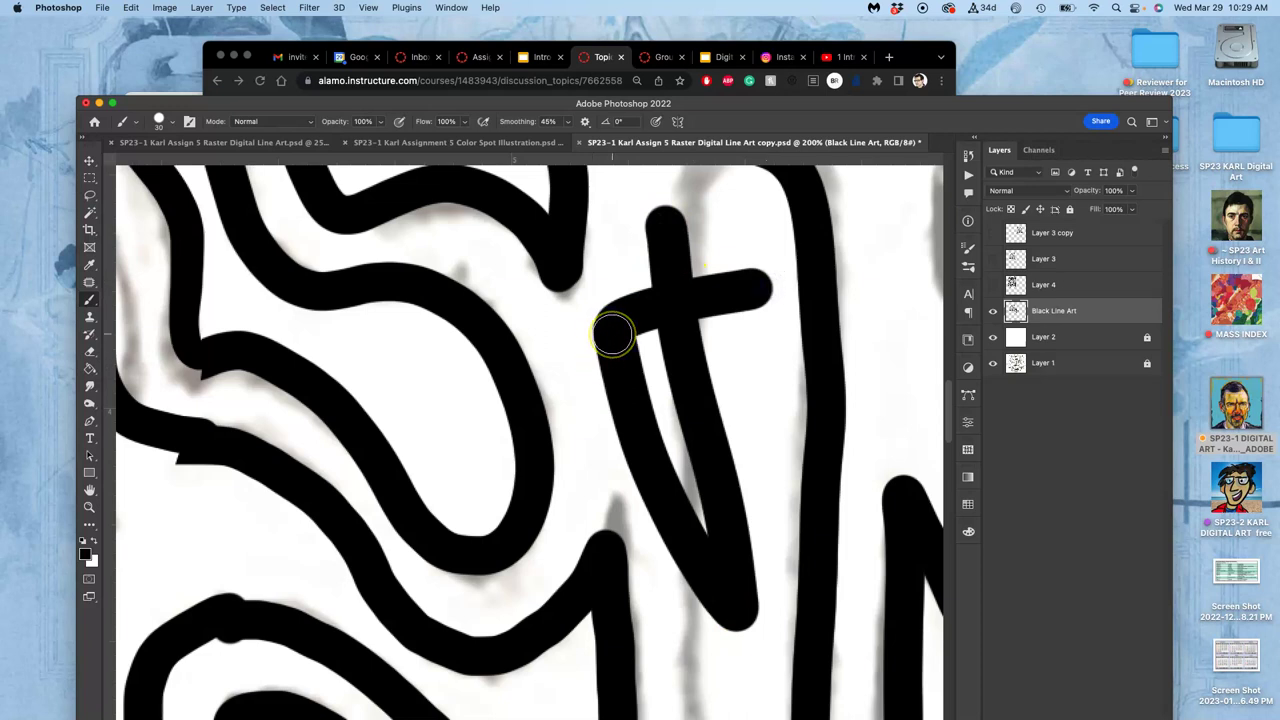
key("super+z")
key("super+z")
key("super+z")
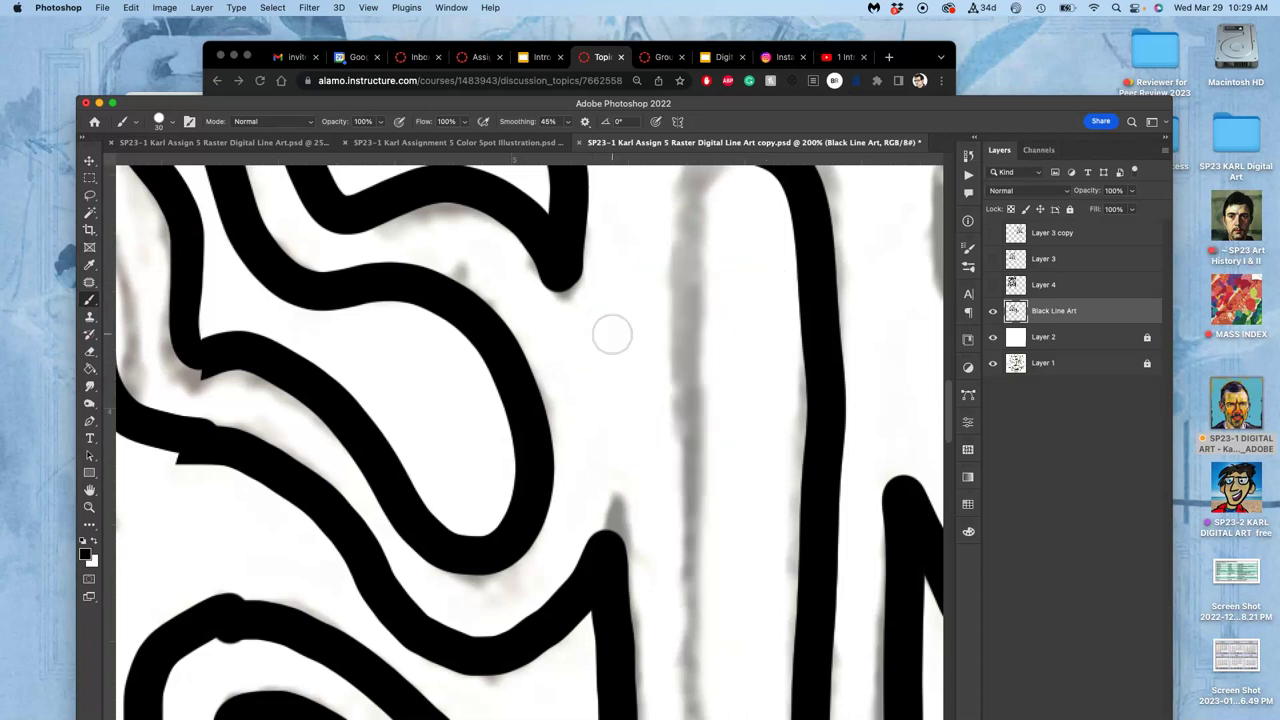
Ink the crescent pupil and the almond-shaped outline of the eye on the tiger's forehead.
scroll(612, 334, "down", 3)
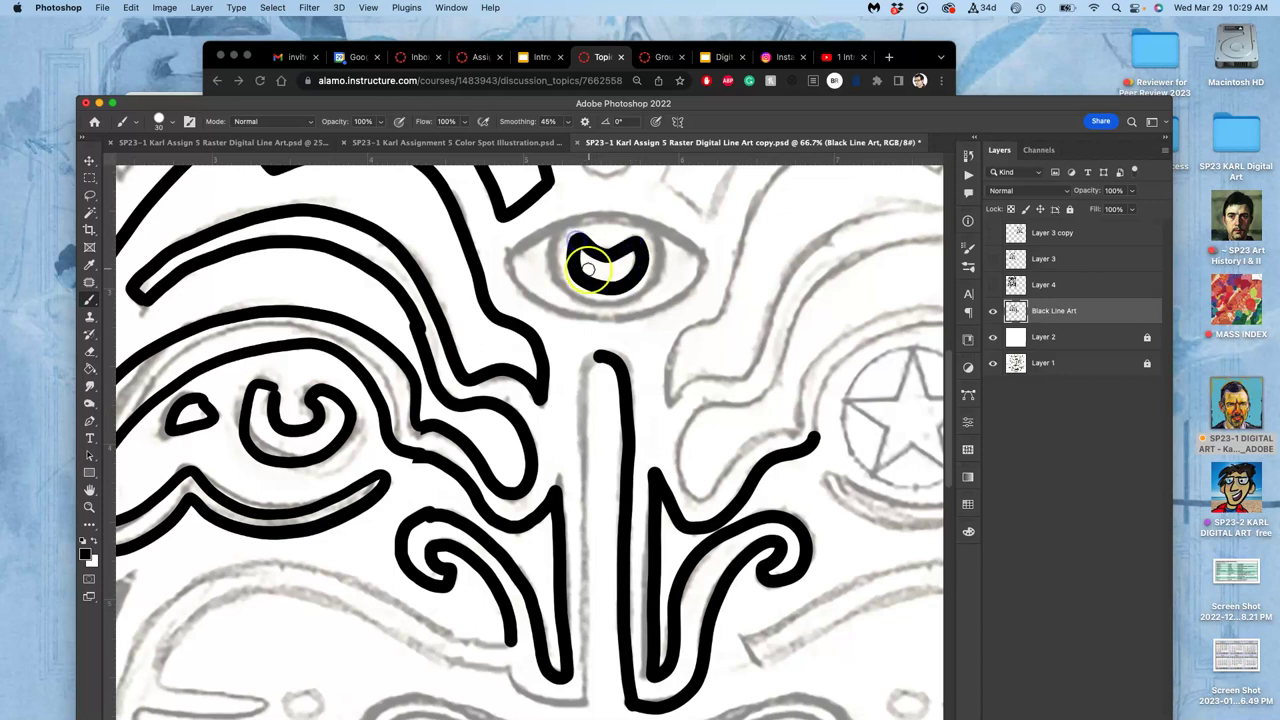
key("super+z")
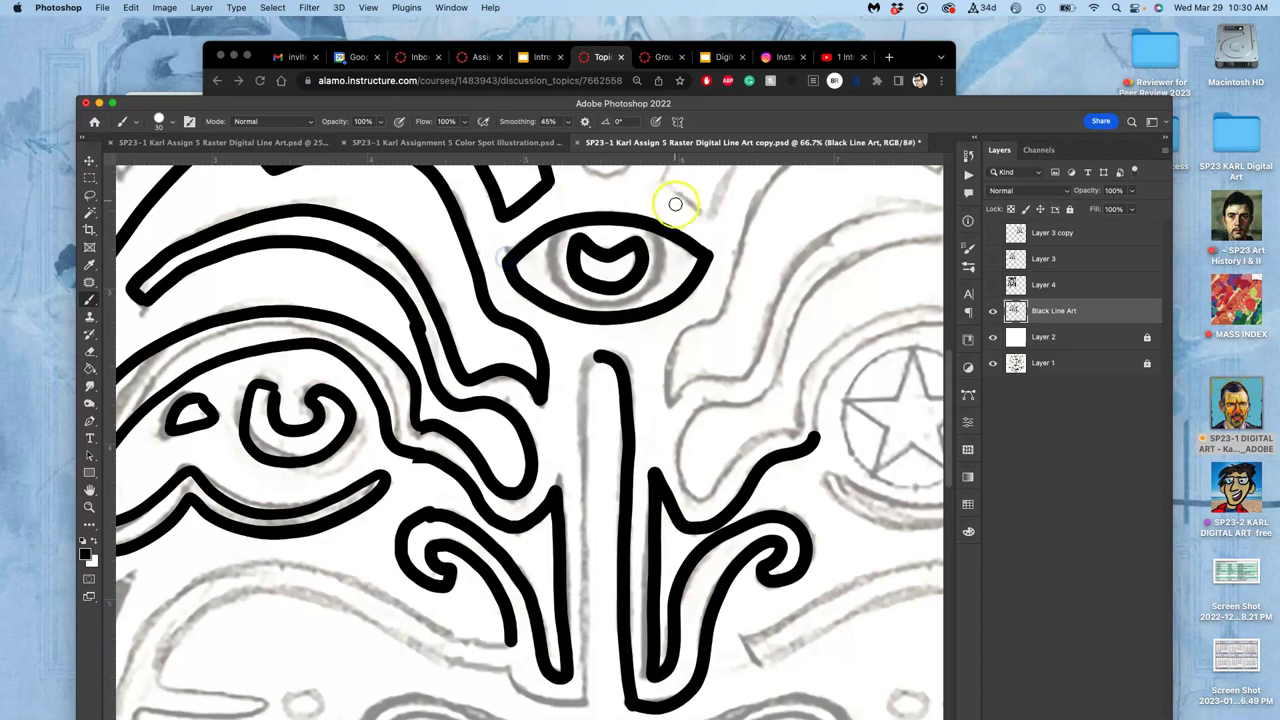
Try sharpening the outer corner of the forehead eye's outline with white brush strokes, and undo them.
key("super+equal")
key("super+equal")
key("super+equal")
mouse_move(771, 243)
left_mouse_down()
mouse_move(526, 526)
mouse_move(714, 291)
mouse_move(711, 317)
left_mouse_up()
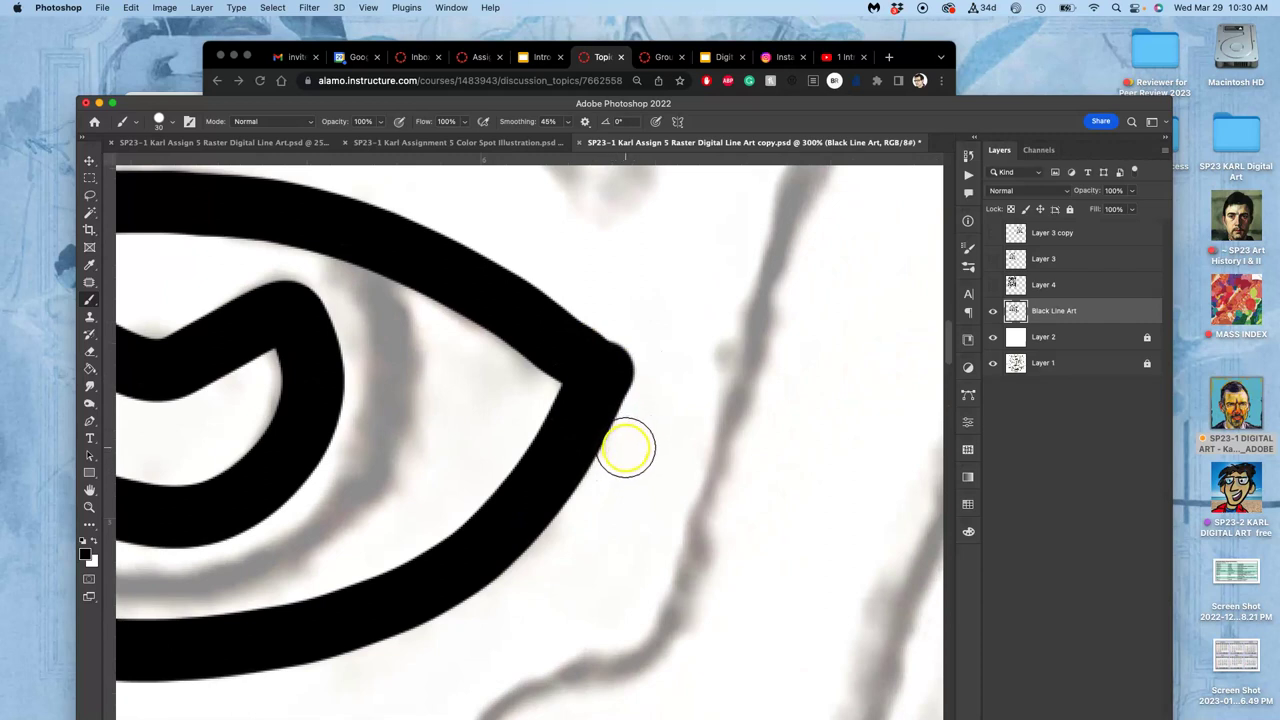
left_click(97, 541)
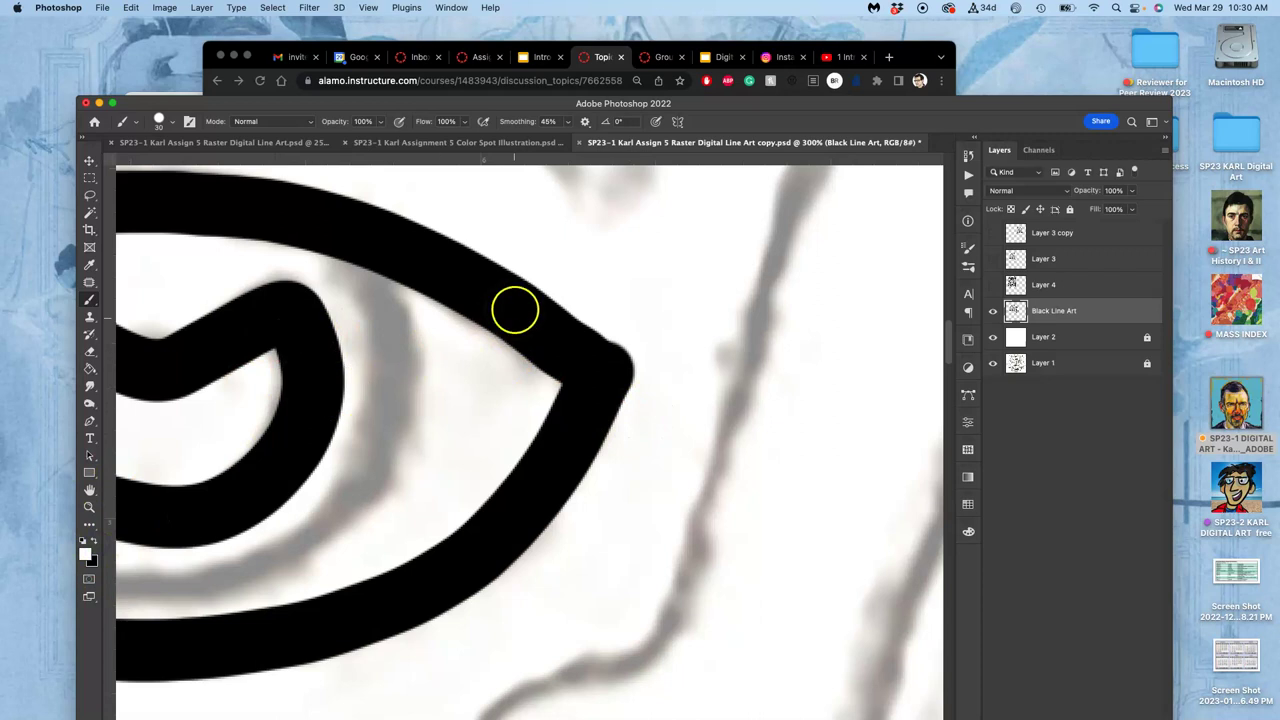
mouse_move(575, 274)
left_mouse_down()
mouse_move(557, 269)
mouse_move(620, 314)
mouse_move(657, 366)
mouse_move(624, 497)
left_mouse_up()
mouse_move(594, 243)
left_mouse_down()
mouse_move(539, 255)
mouse_move(500, 229)
left_mouse_up()
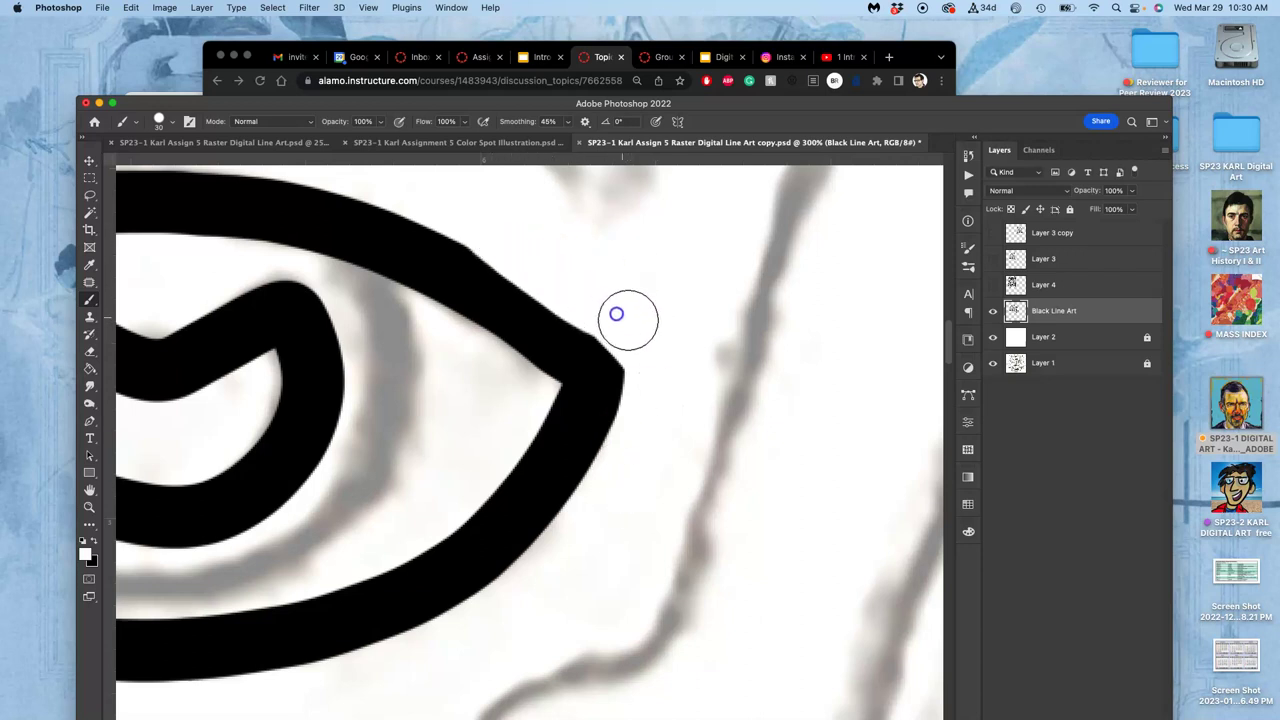
key("super+z")
key("super+z")
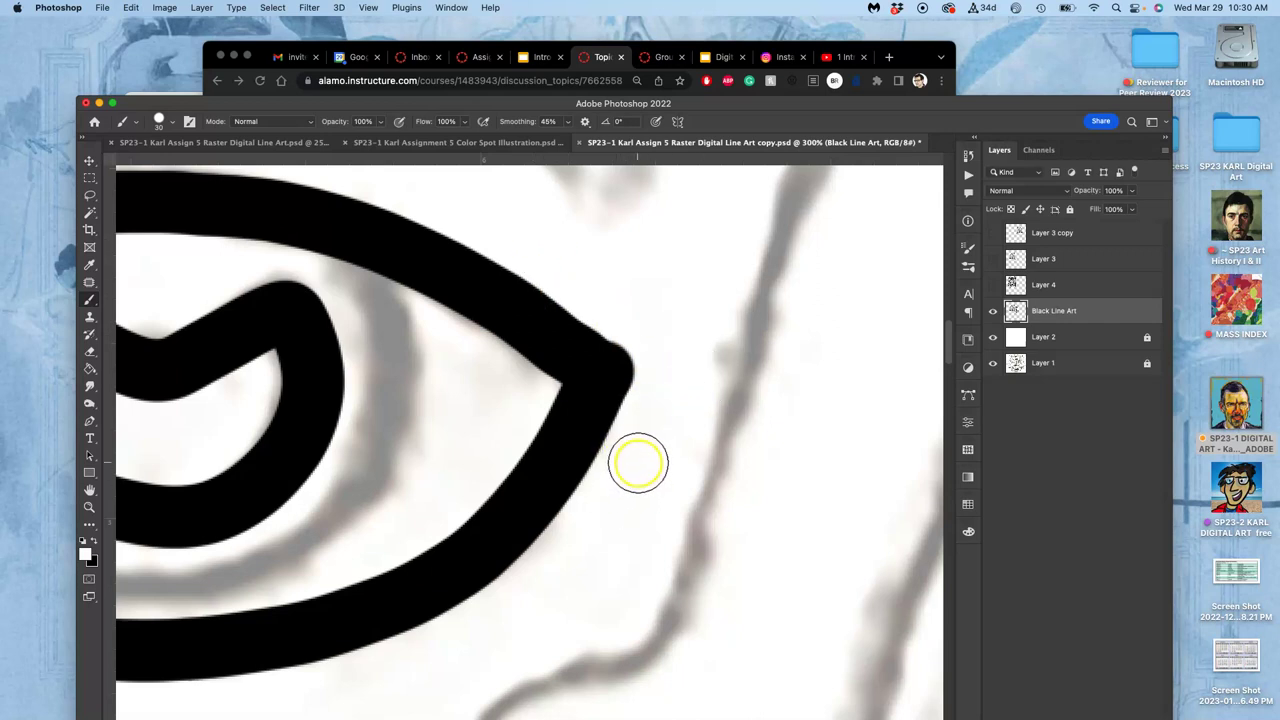
Bring the whole tiger drawing into view and check its dimensions and resolution in Image Size without changing them.
key("super+minus")
key("super+minus")
key("super+minus")
key("super+minus")
key("super+minus")
key("super+minus")
key("super+minus")
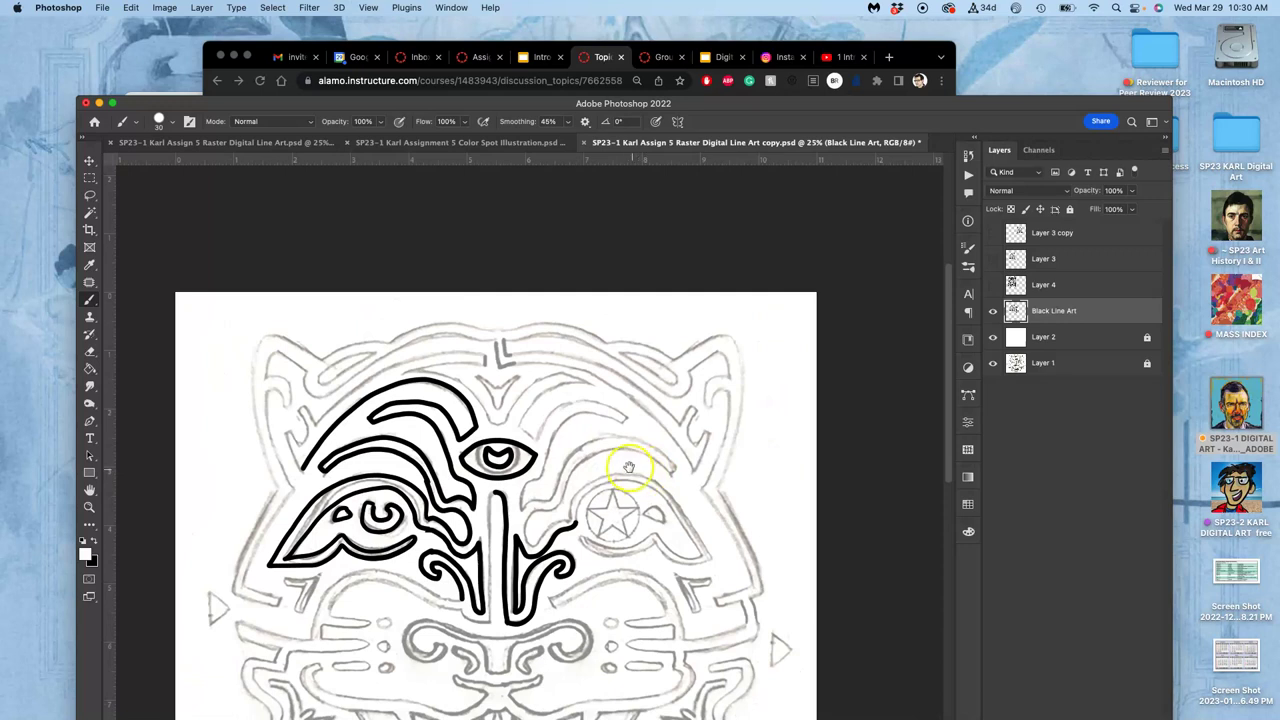
left_click_drag(628, 467, 642, 317)
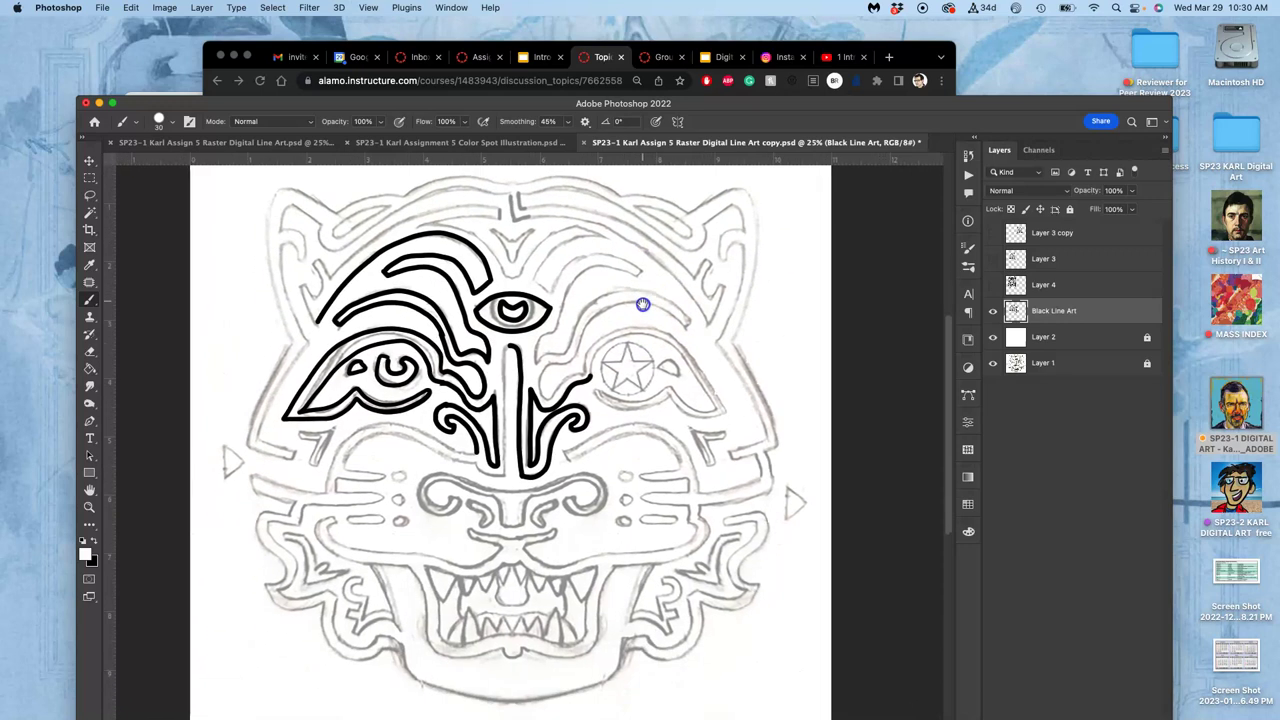
left_click(165, 8)
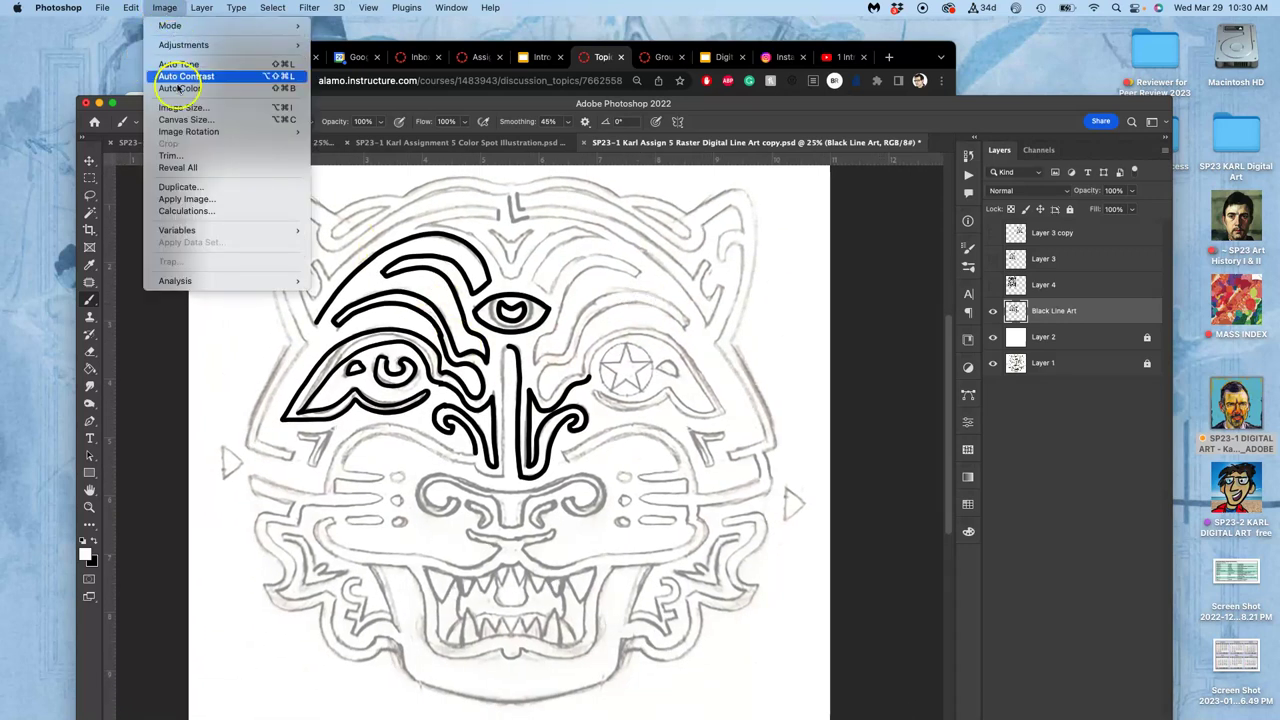
left_click(185, 107)
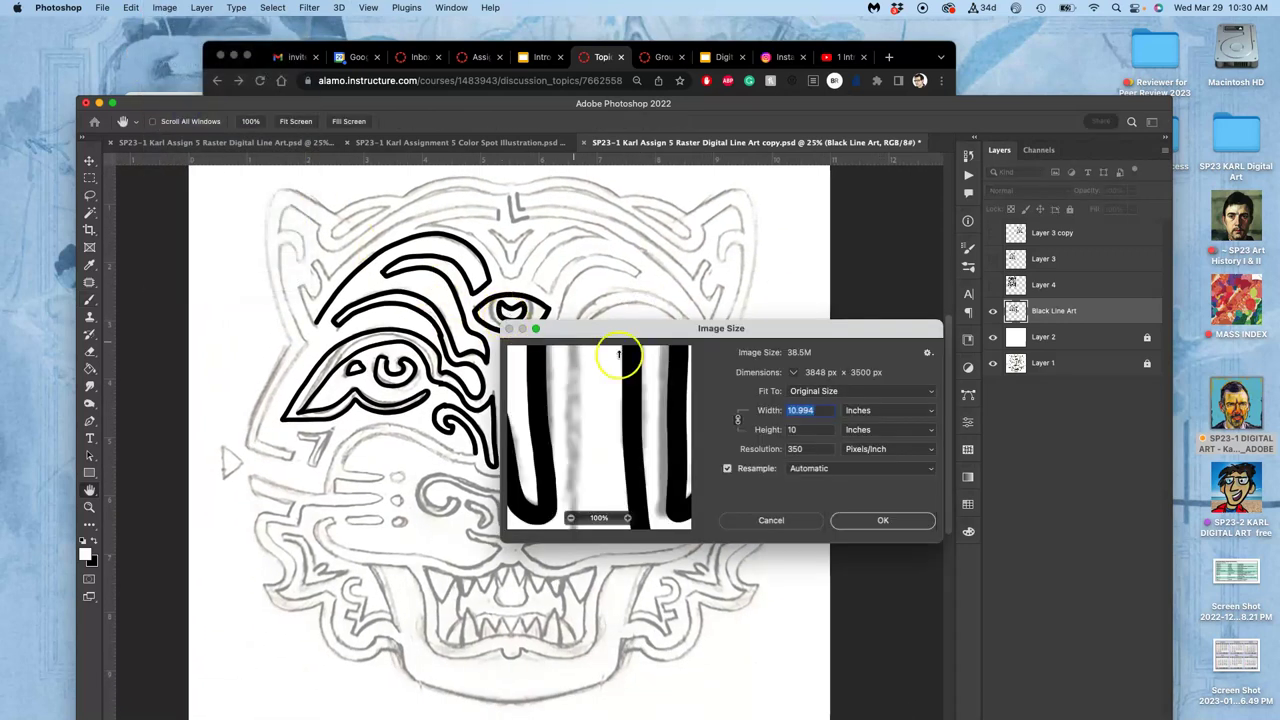
left_click(863, 521)
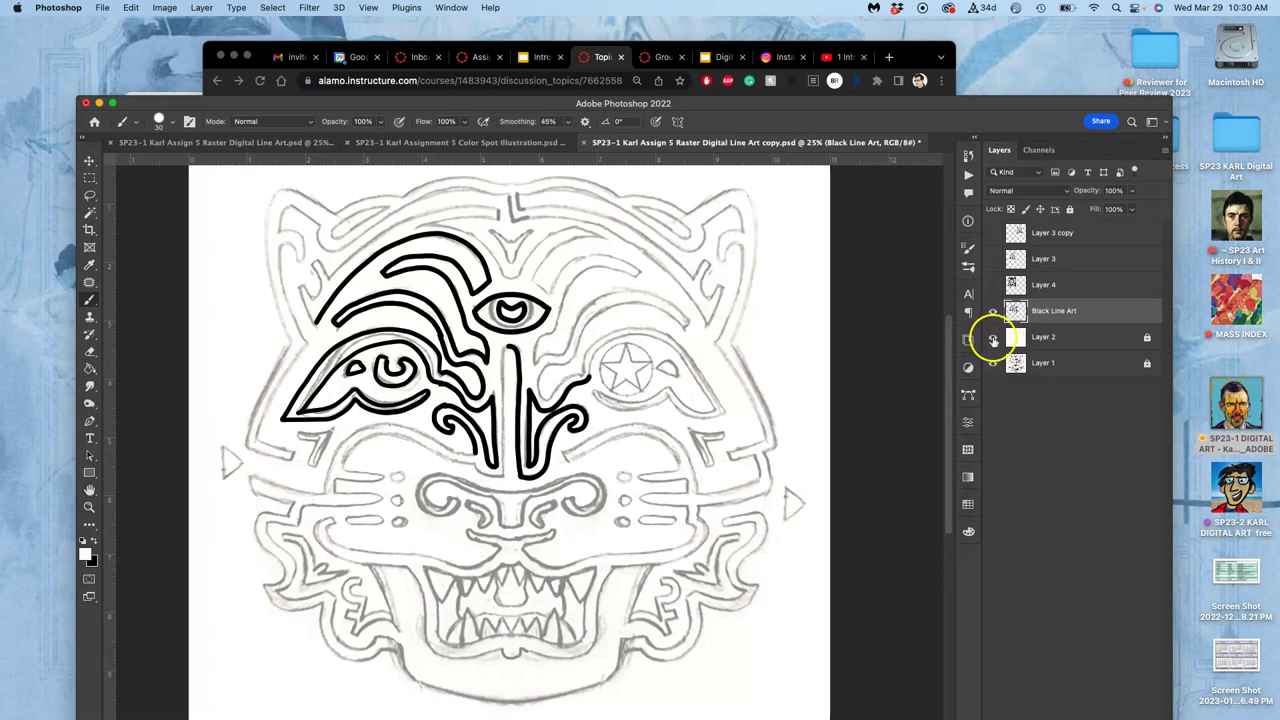
Compare the inked layers and leave only Layer 4 showing over the white Layer 2, with the line art and sketch layers hidden.
left_click(993, 285)
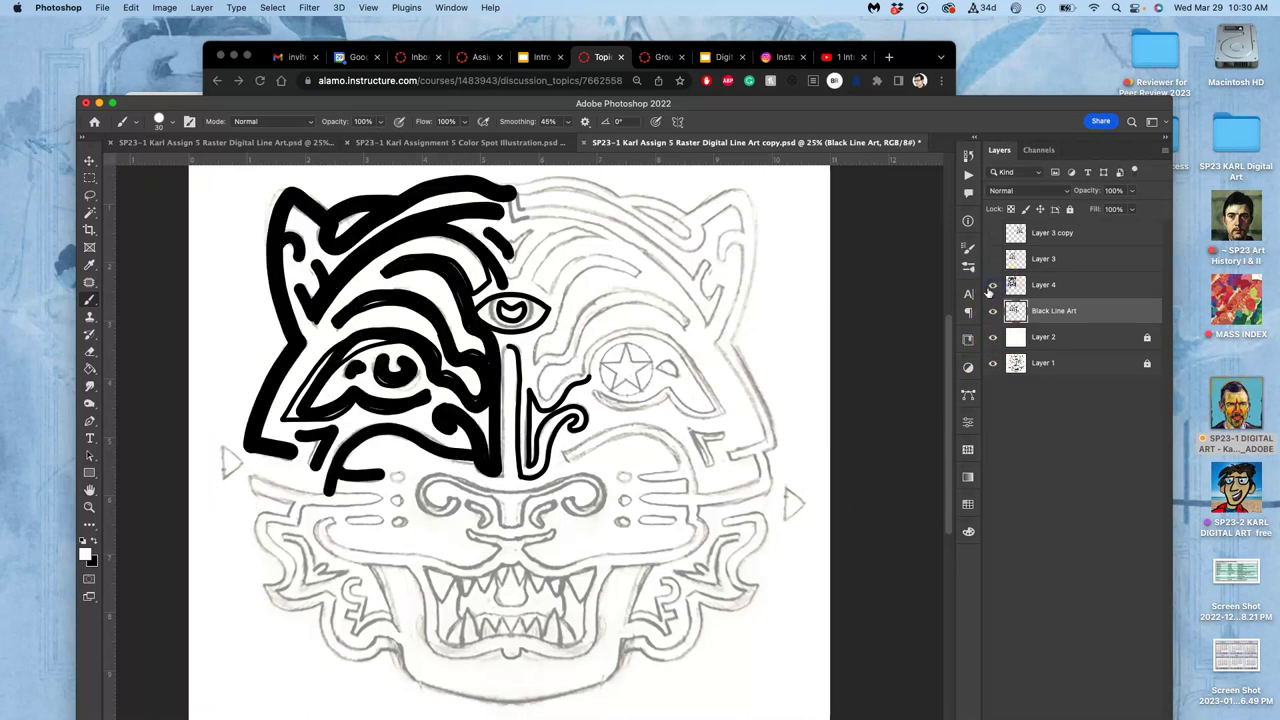
left_click(994, 233)
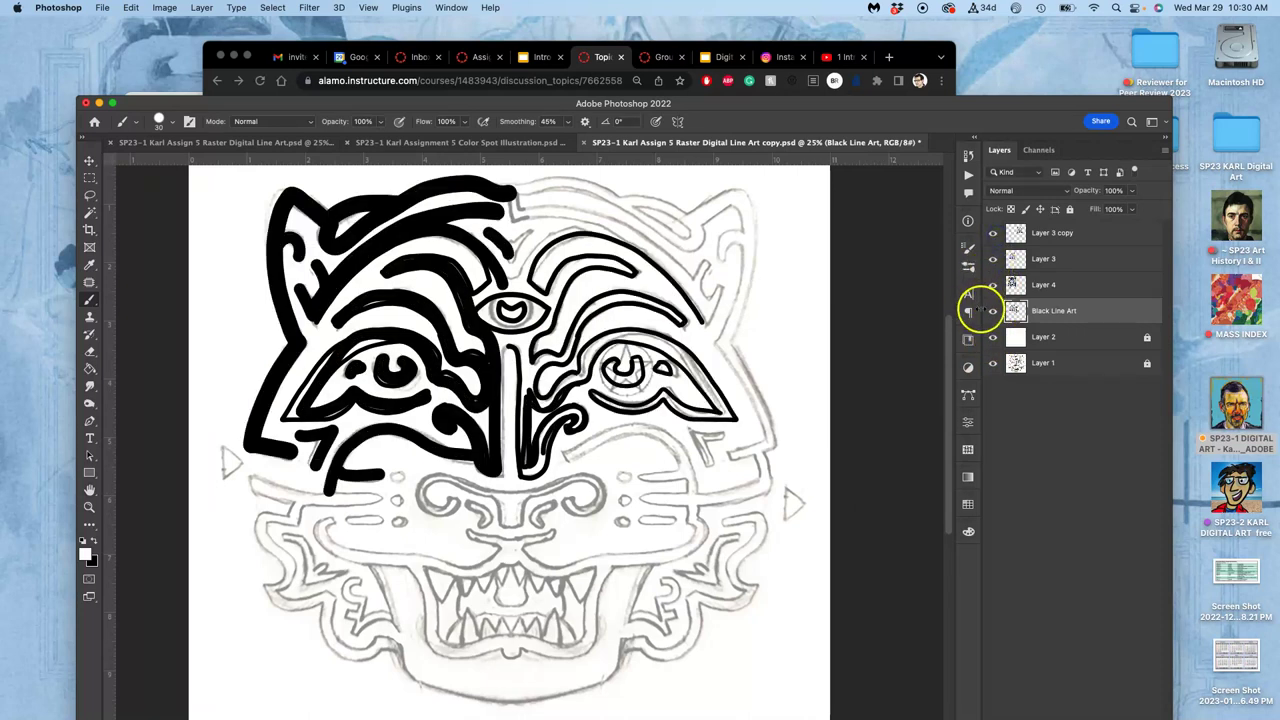
left_click(993, 233)
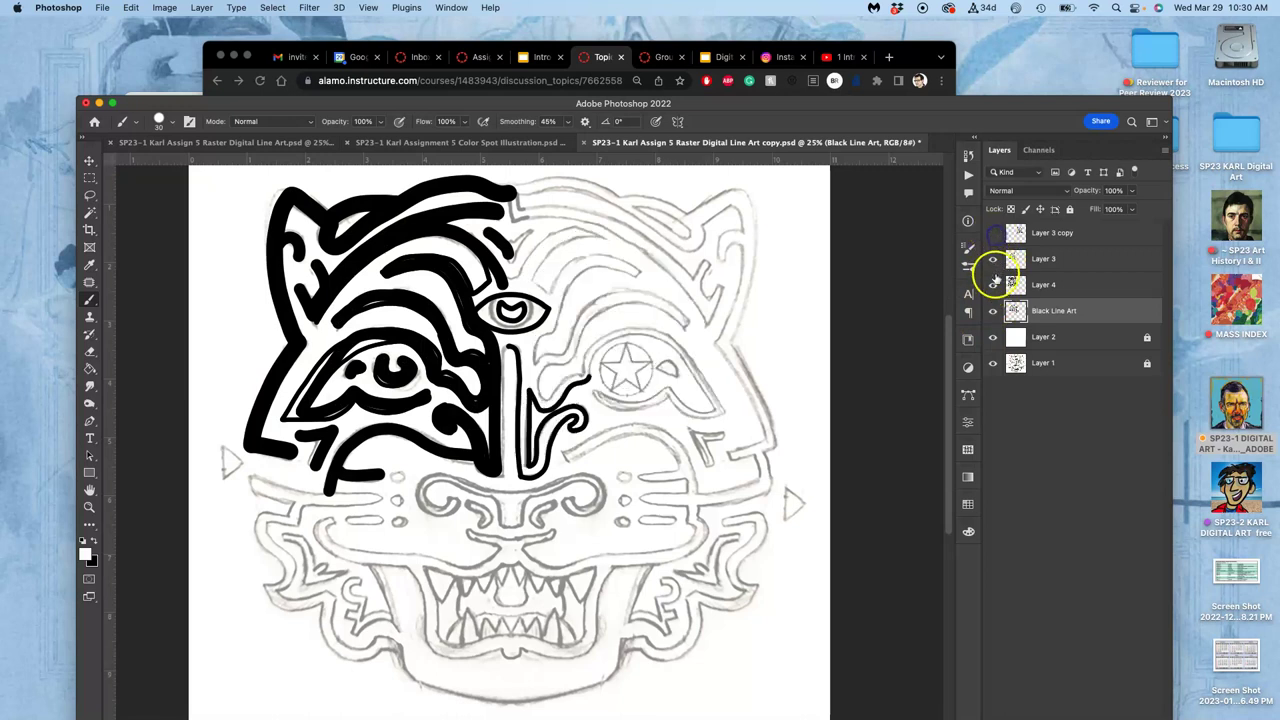
left_click(993, 311)
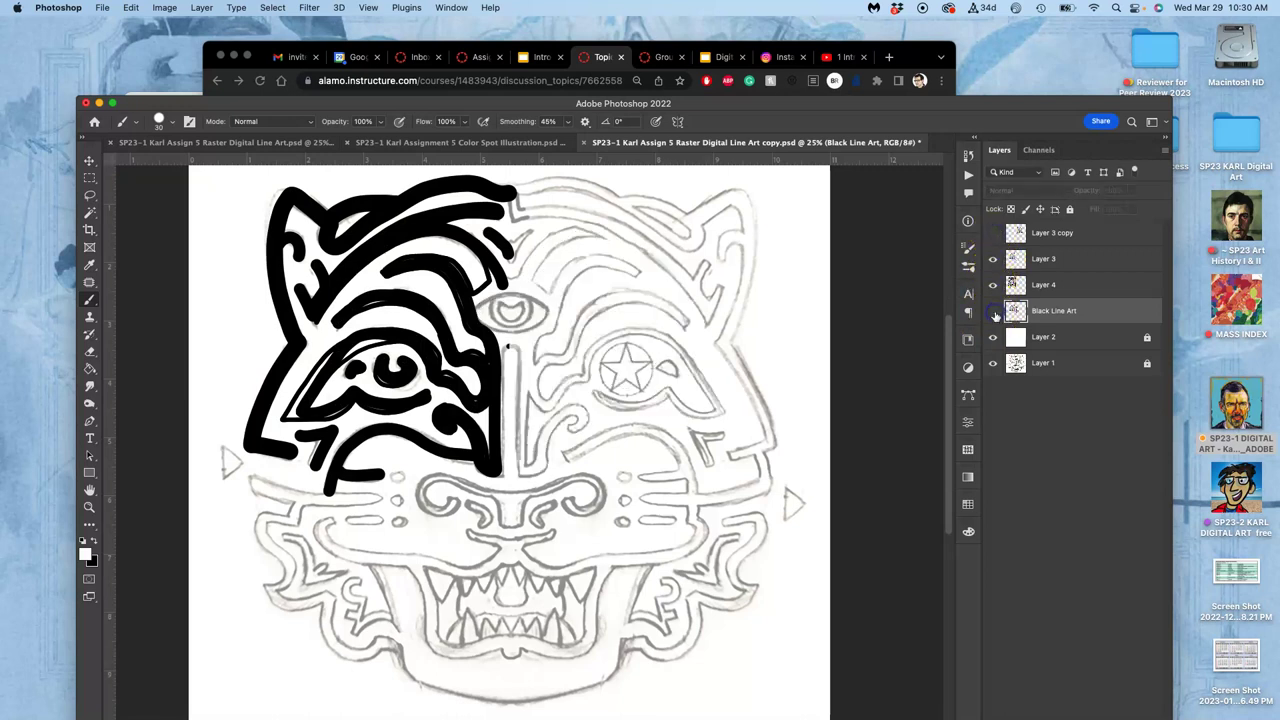
left_click(993, 259)
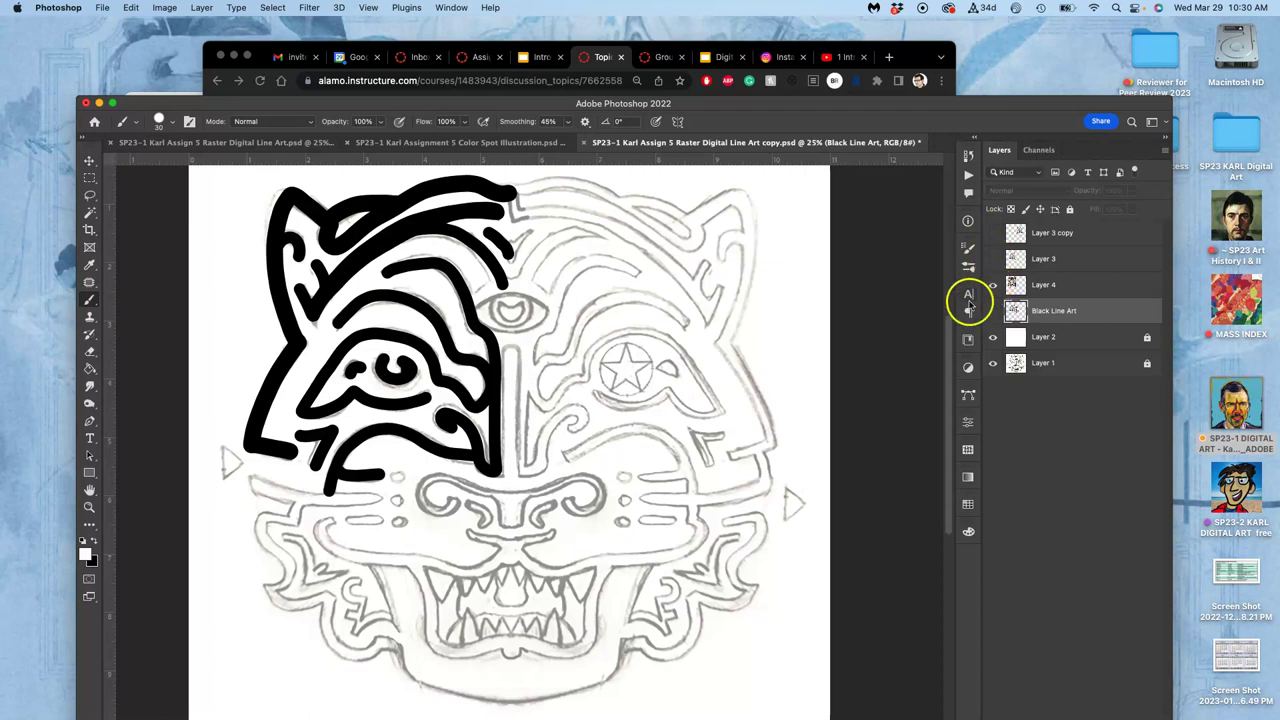
left_click(993, 363)
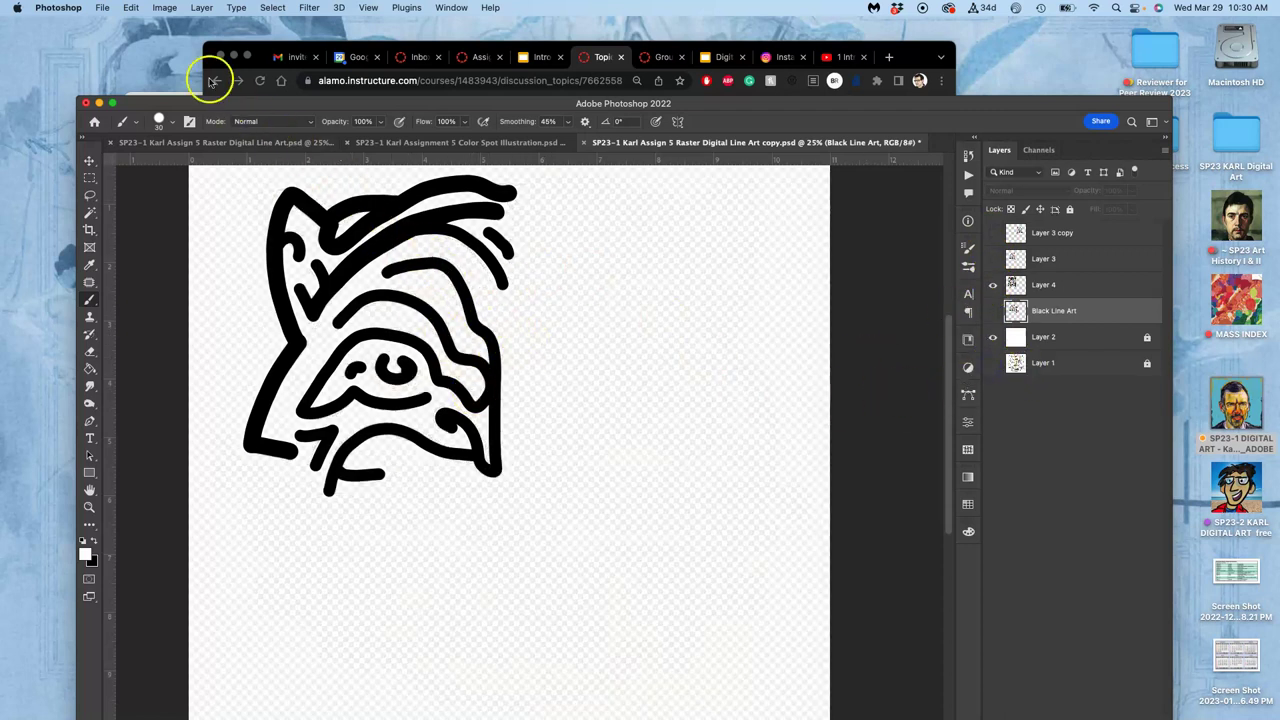
Save a JPEG copy of the visible line art as test in the Assignment #5 Spot Illustration folder, accepting the JPEG options.
left_click(102, 7)
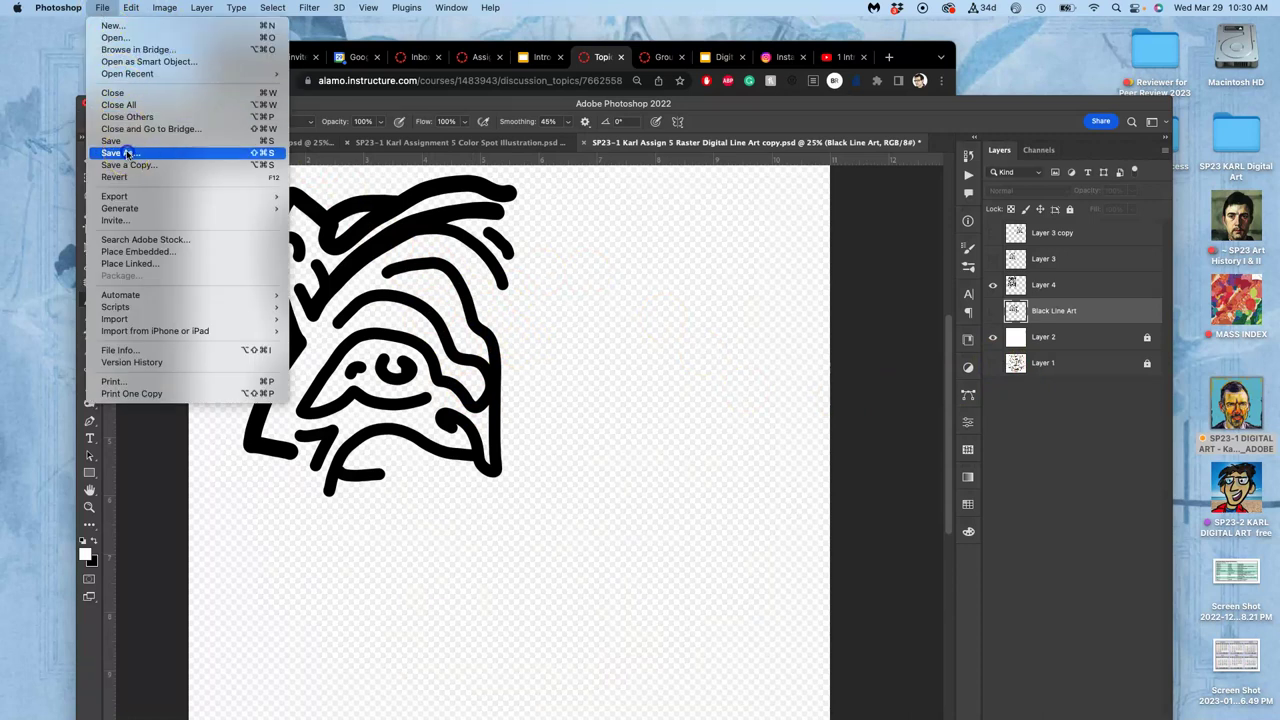
left_click(500, 245)
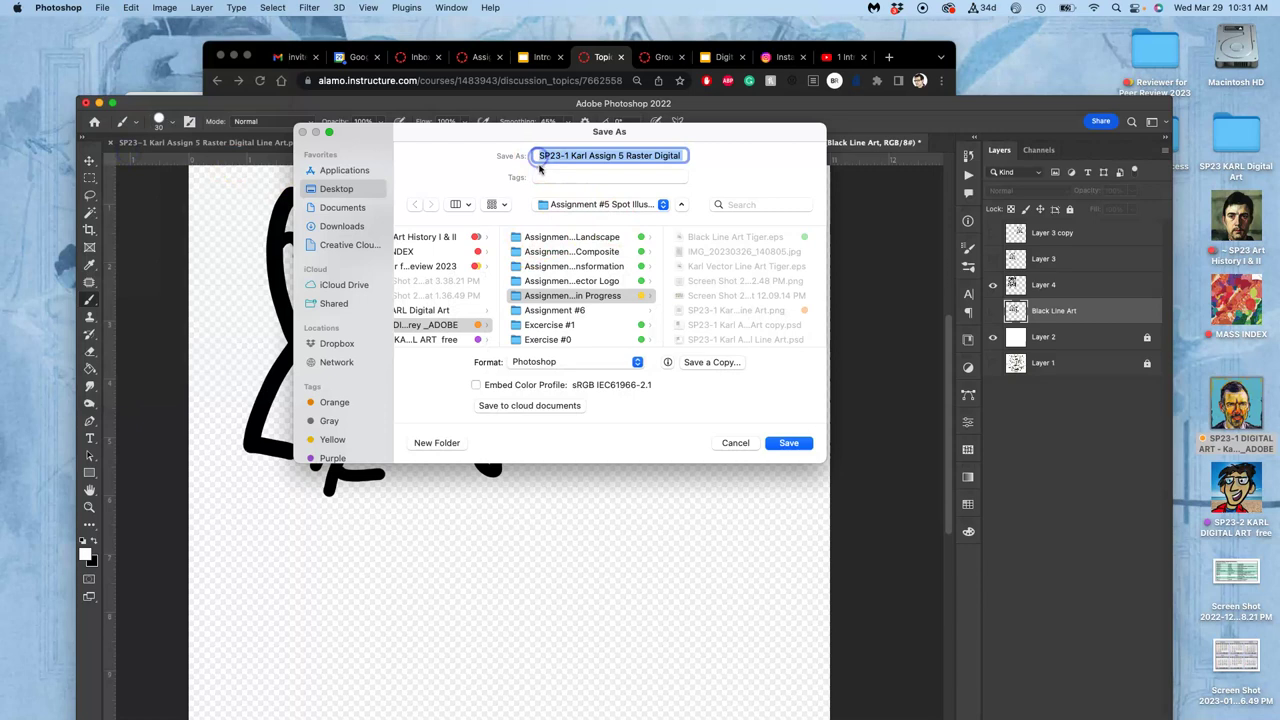
type("test")
left_click(664, 272)
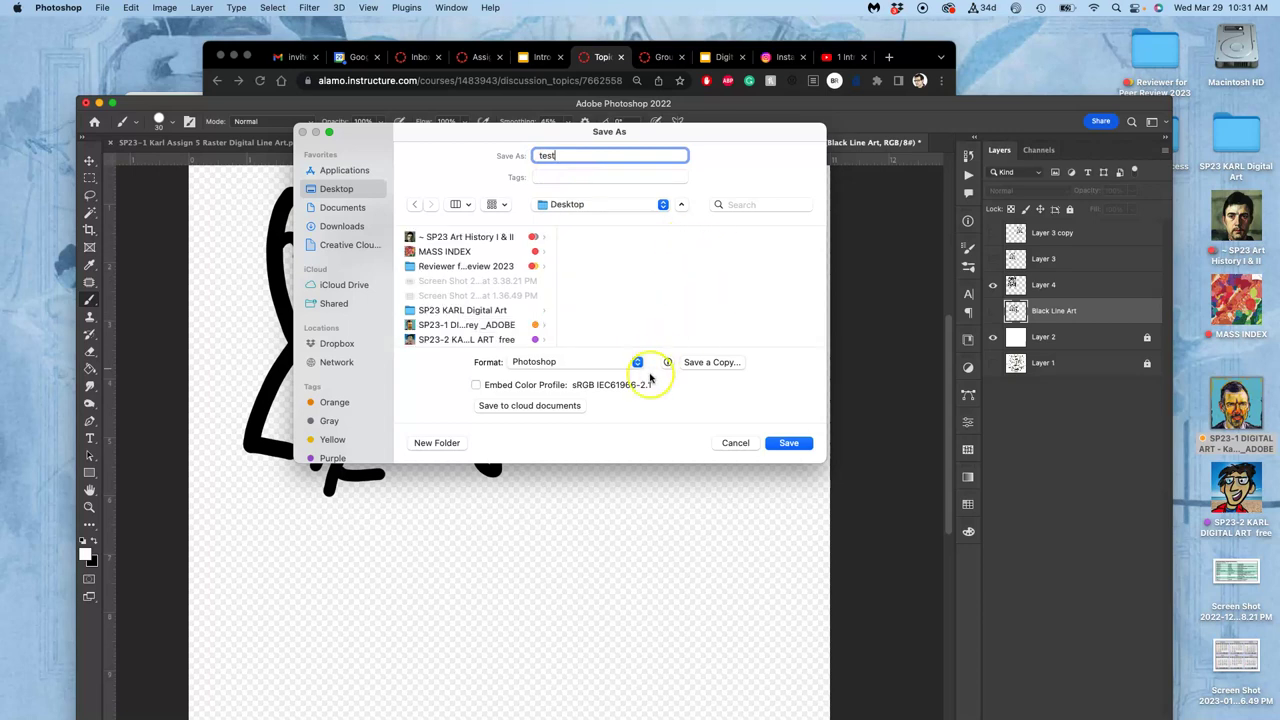
left_click(694, 361)
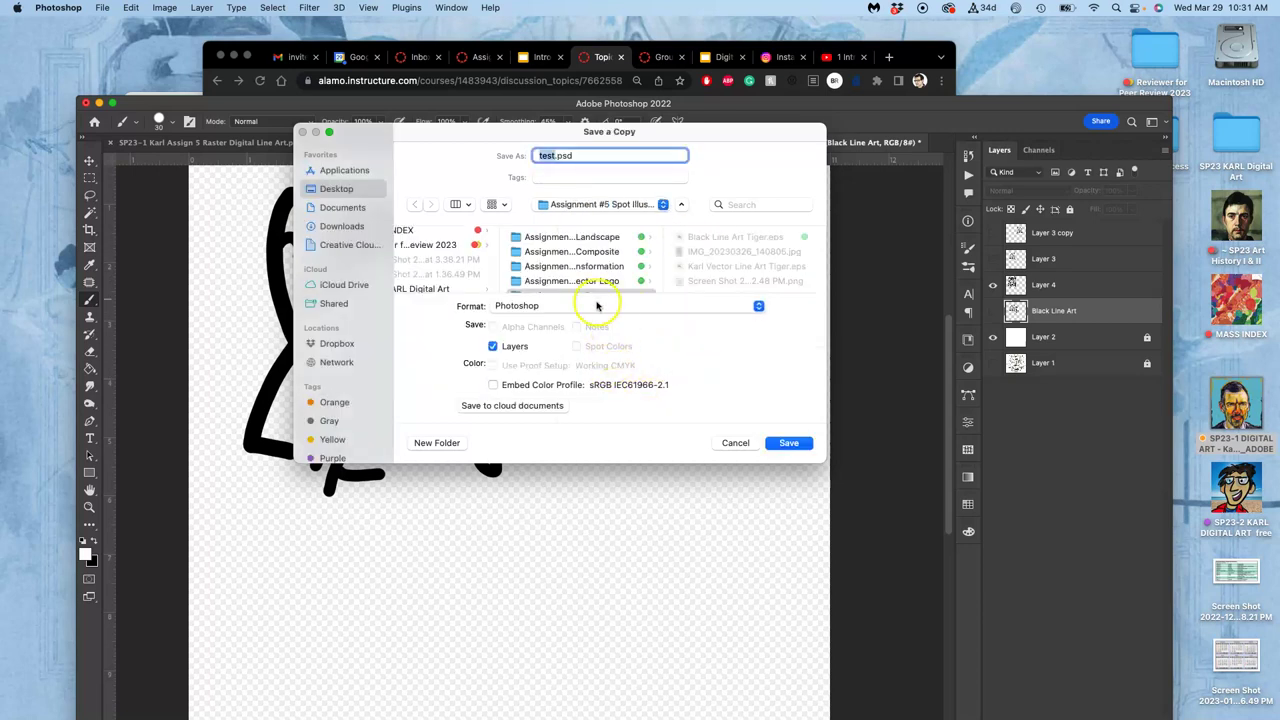
left_click(600, 307)
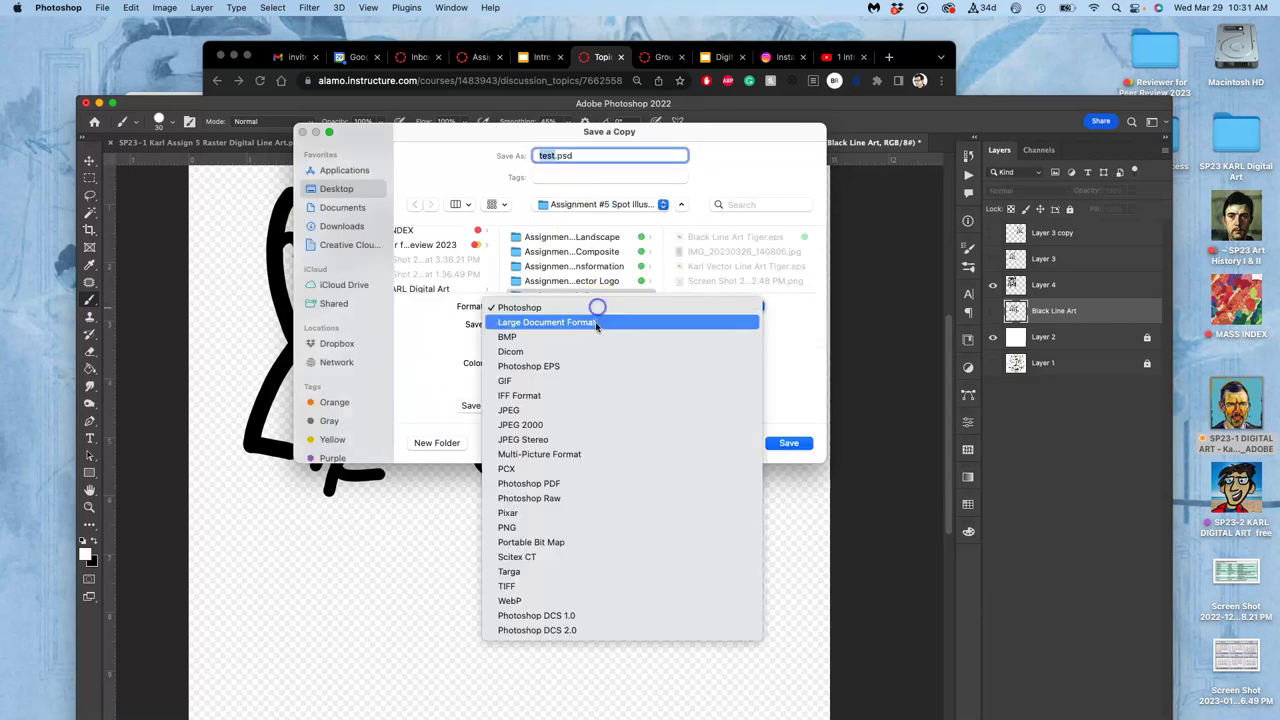
left_click(590, 412)
left_click(795, 441)
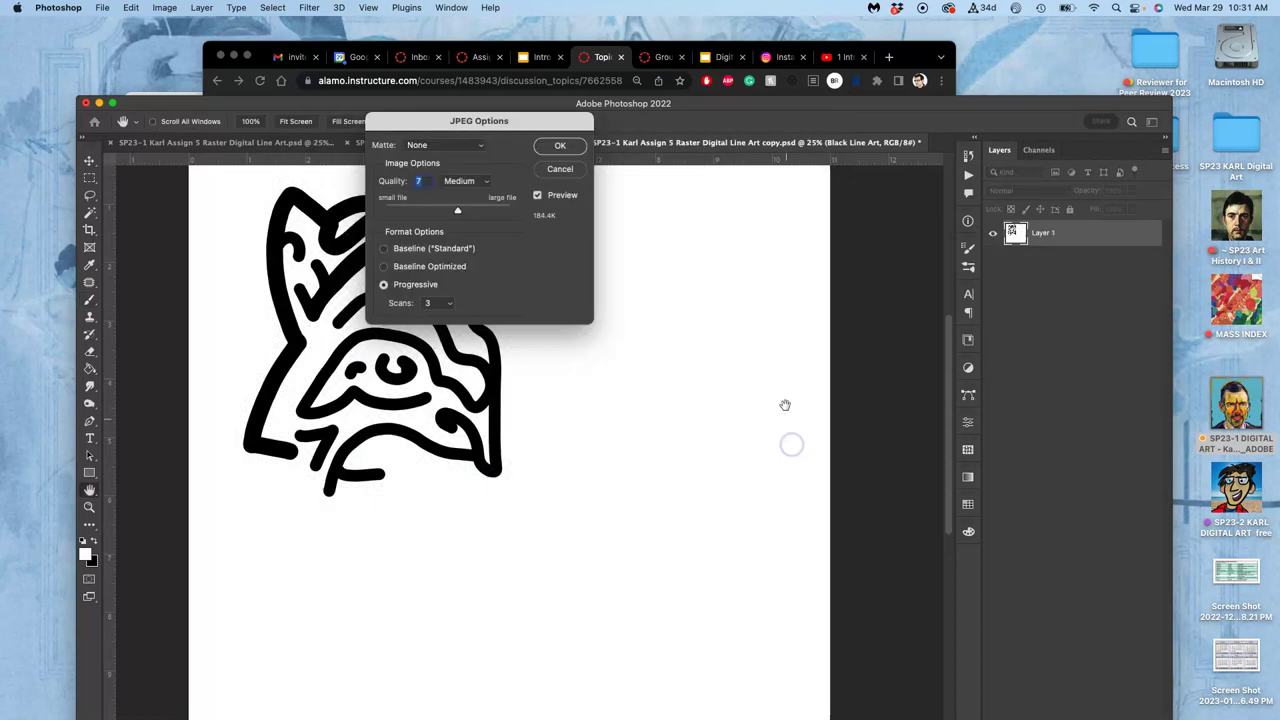
left_click(558, 146)
Switch to the assignment folder in Finder and open test.jpg in Adobe Illustrator.
left_click_drag(779, 110, 771, 496)
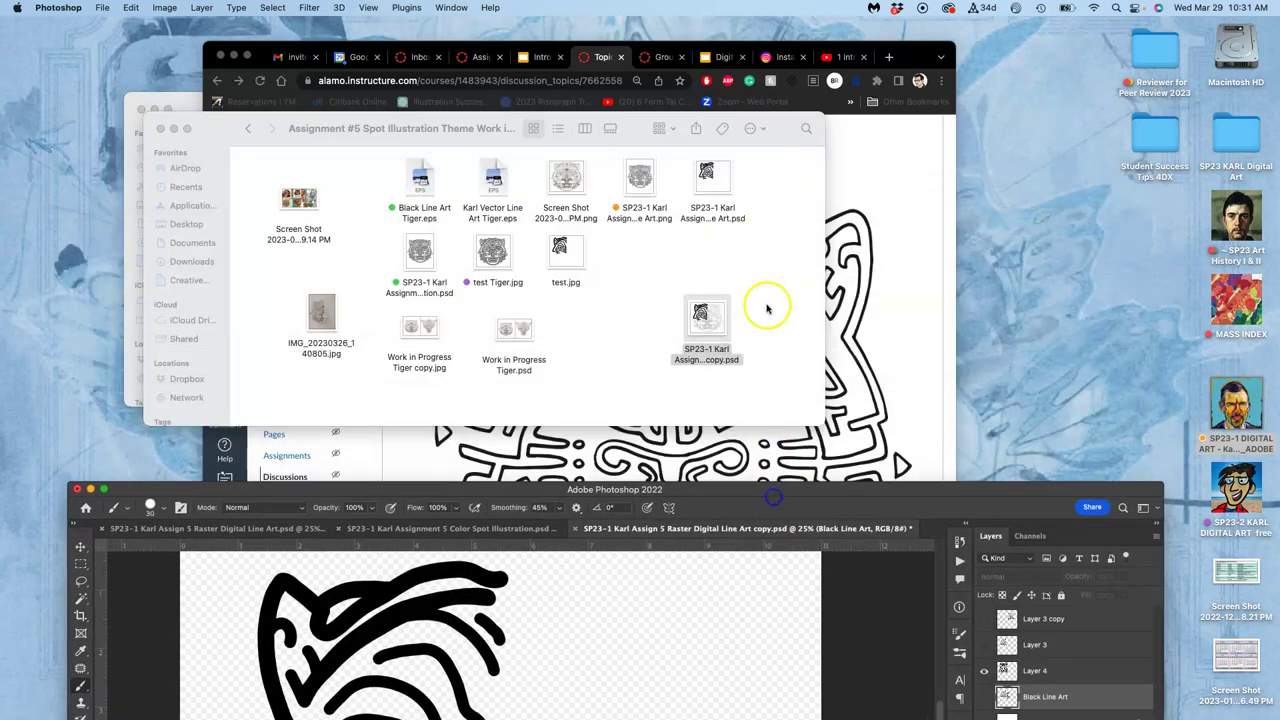
left_click(568, 248)
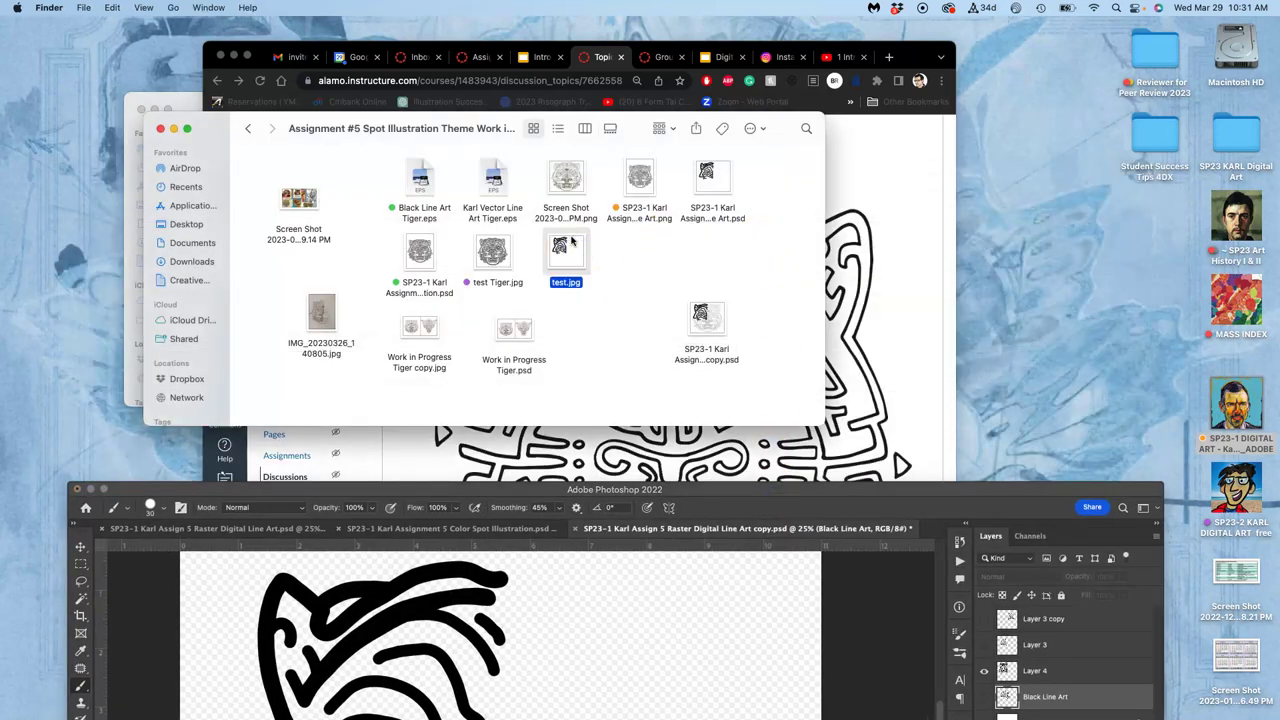
right_click(572, 242)
mouse_move(602, 259)
left_click(752, 295)
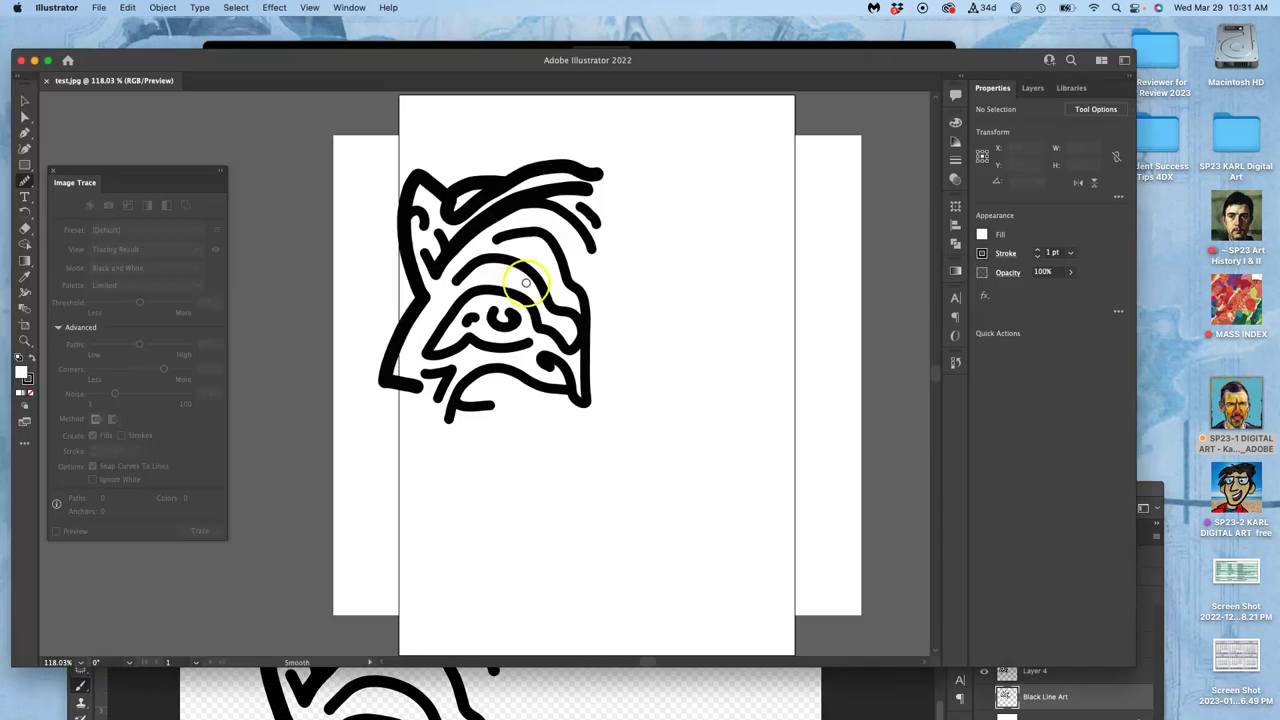
Select the placed tiger image and run Image Trace on it with the Black and White Logo preset.
left_click(25, 102)
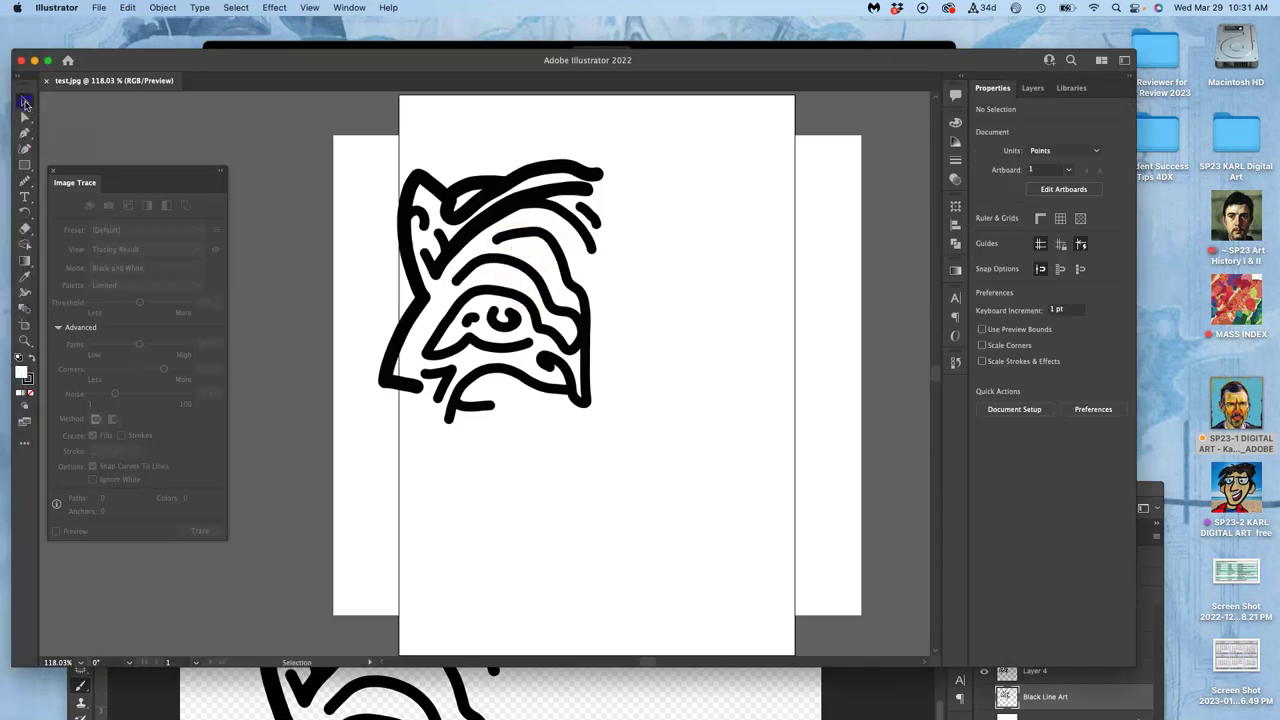
left_click(489, 214)
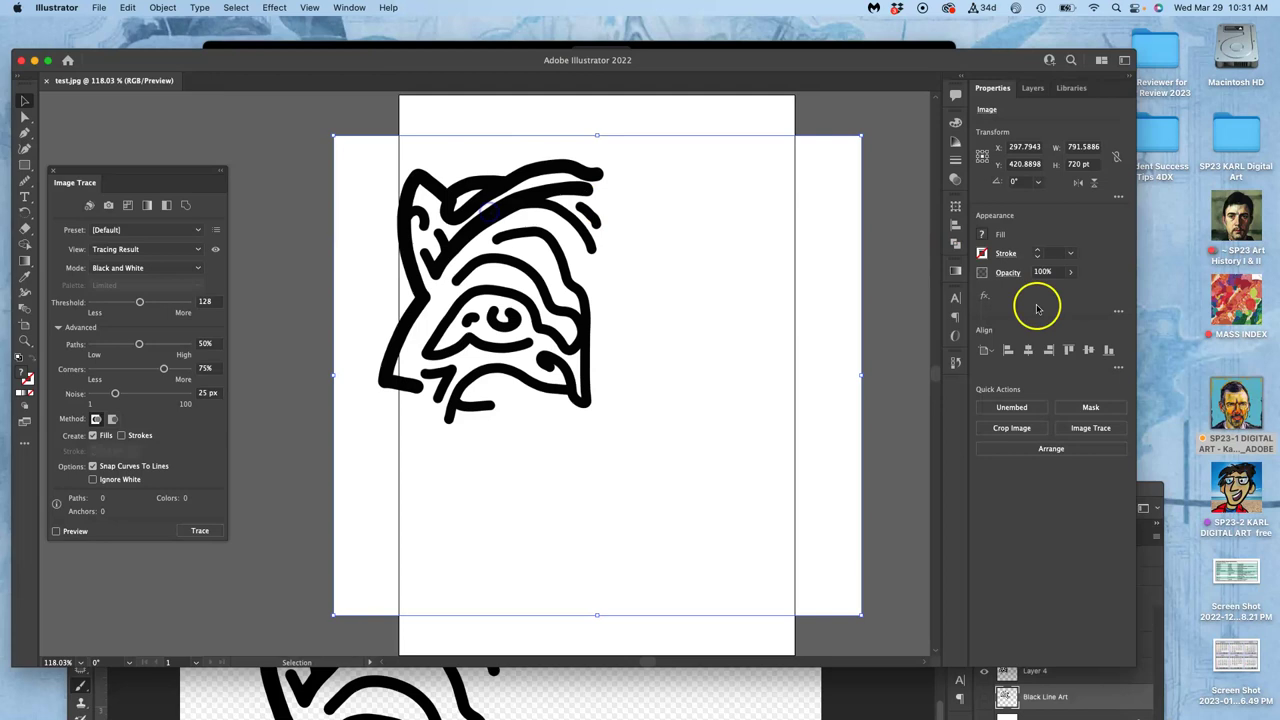
left_click(1100, 428)
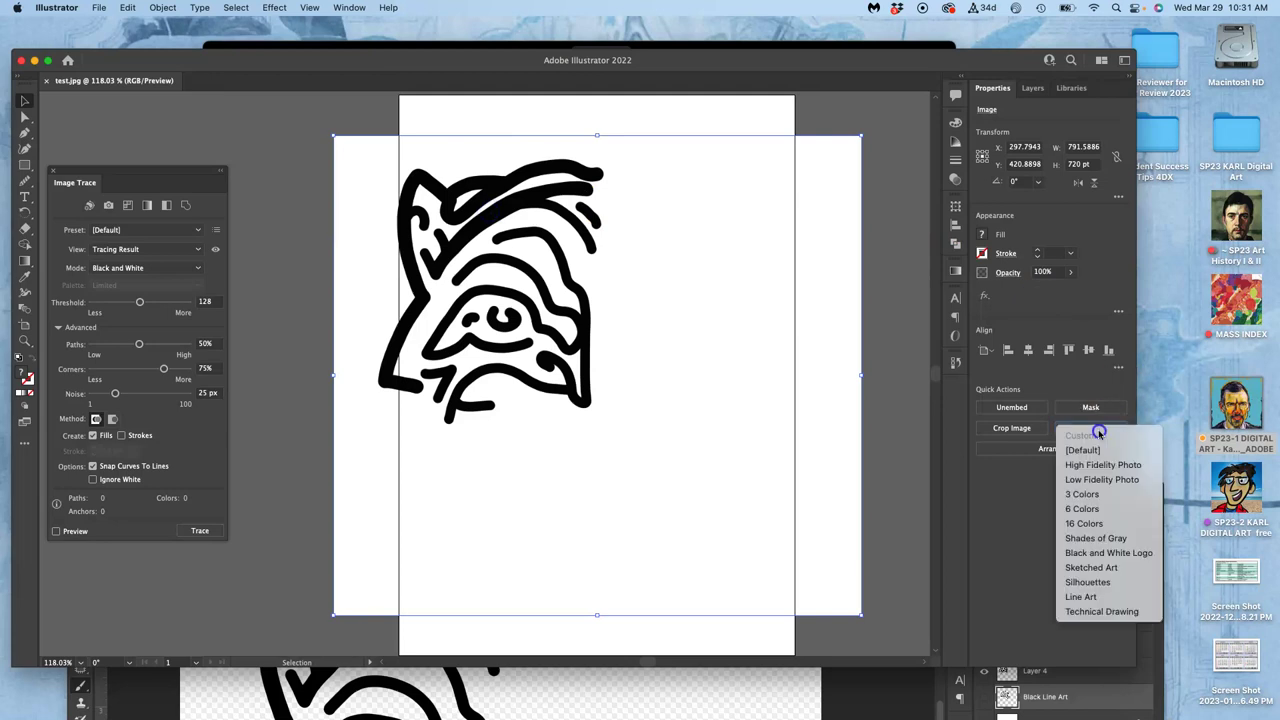
left_click(1104, 555)
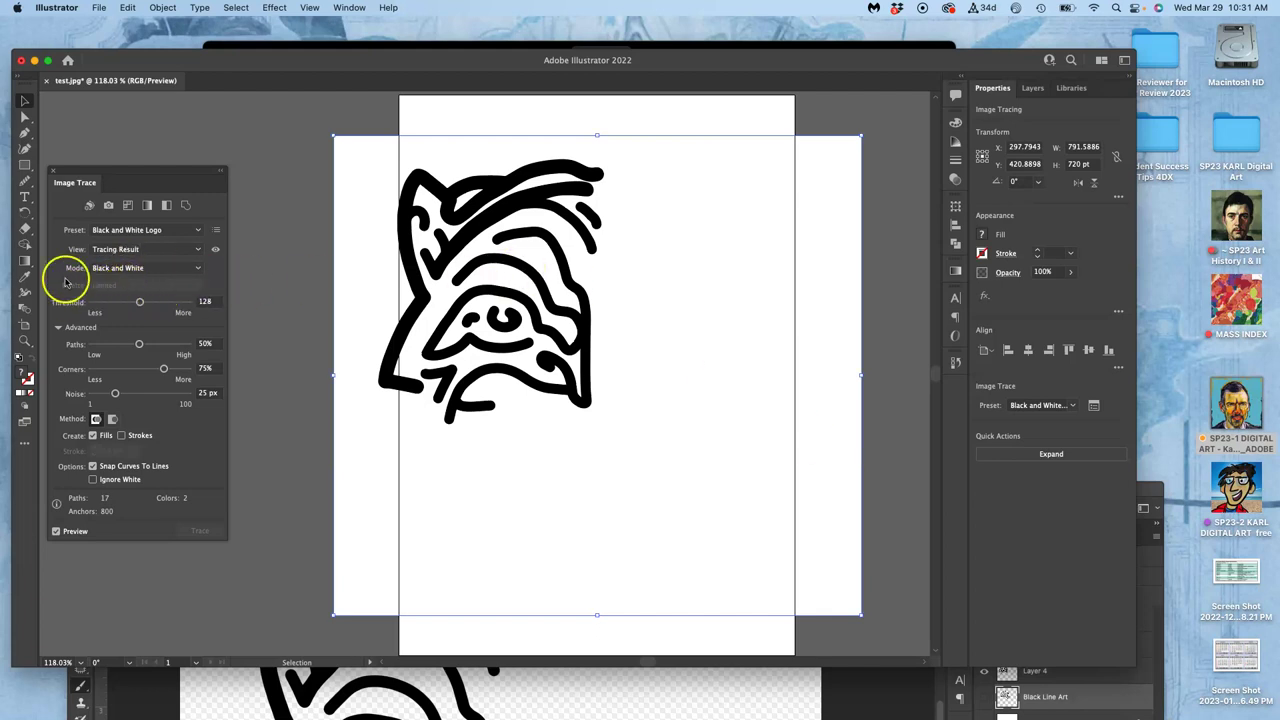
left_click(1095, 407)
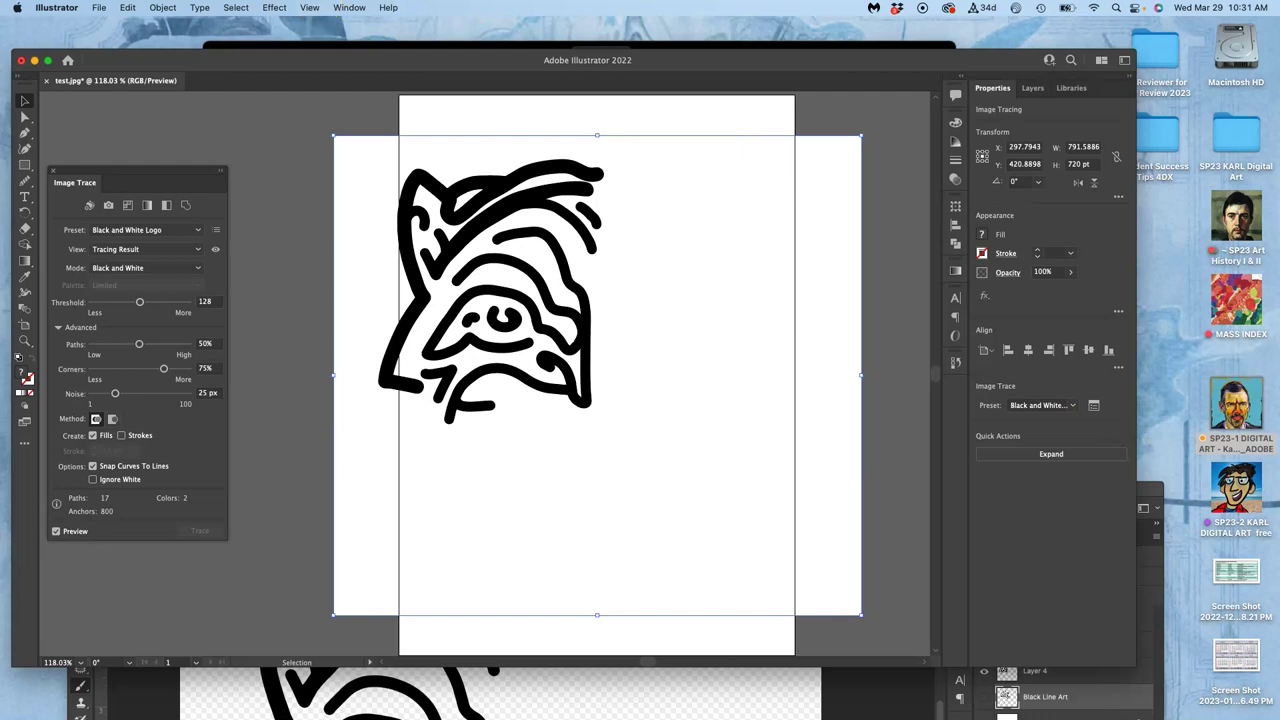
left_click(349, 7)
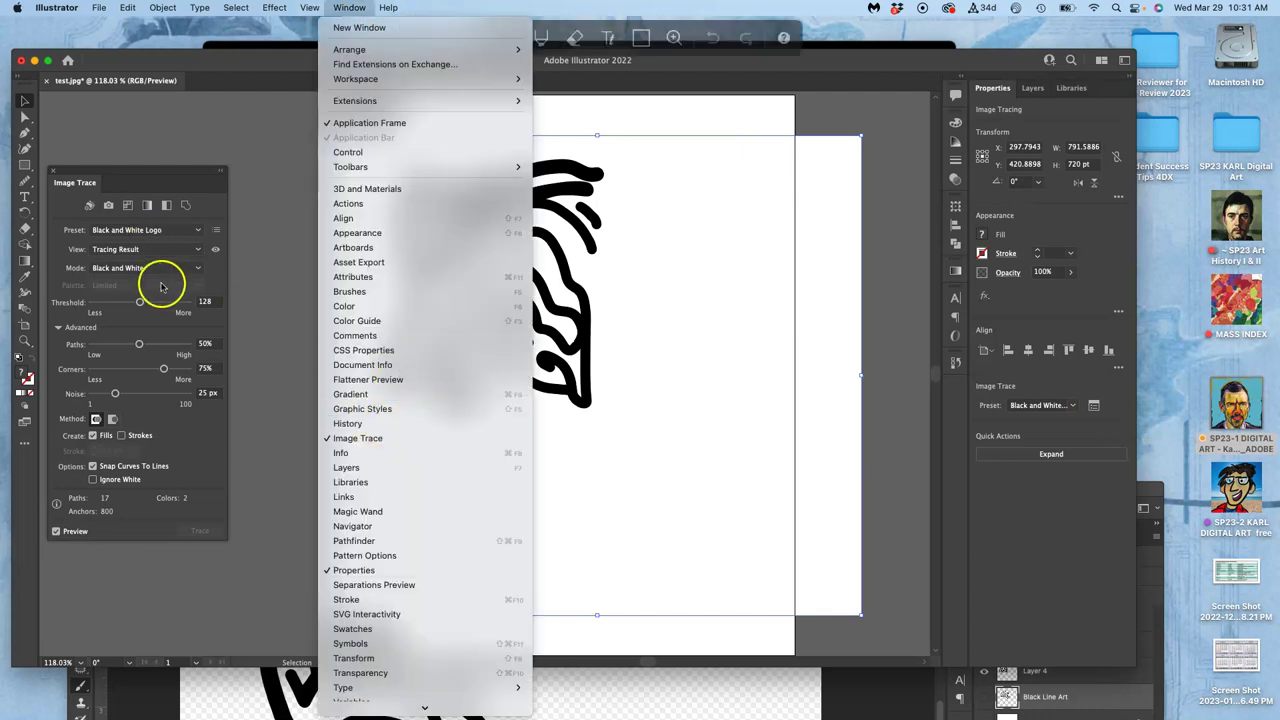
left_click(157, 183)
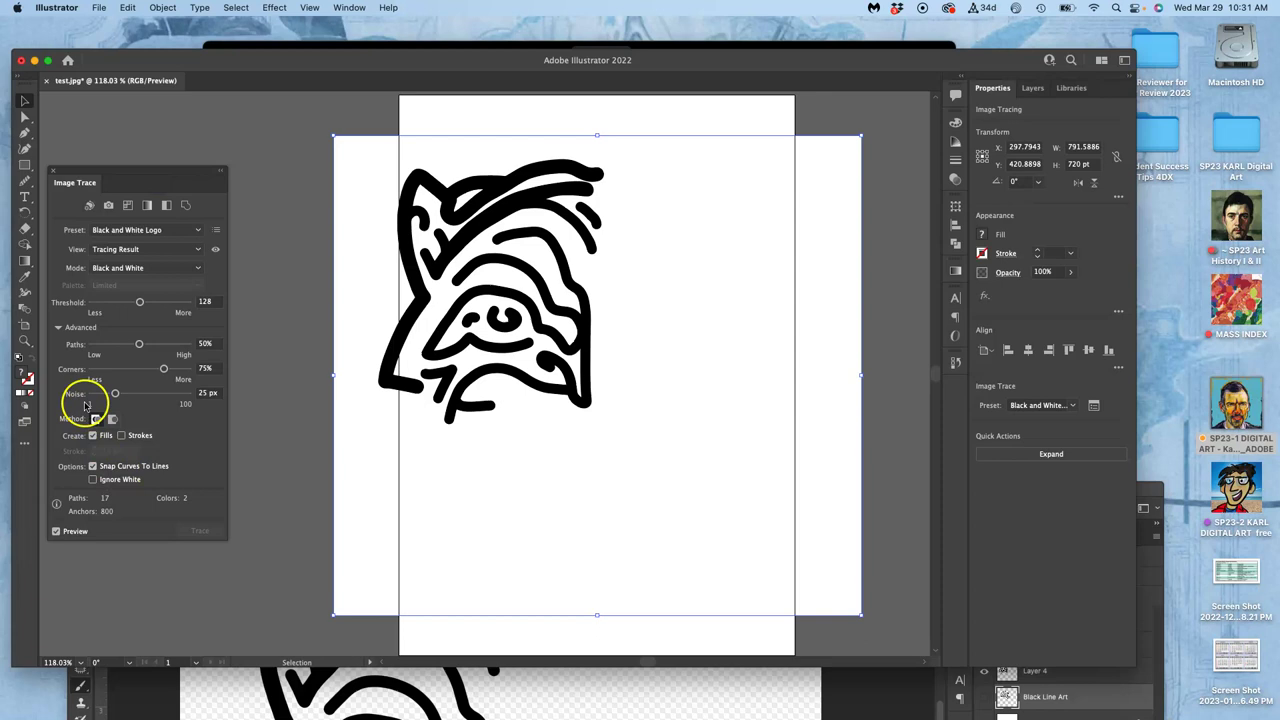
left_click(58, 327)
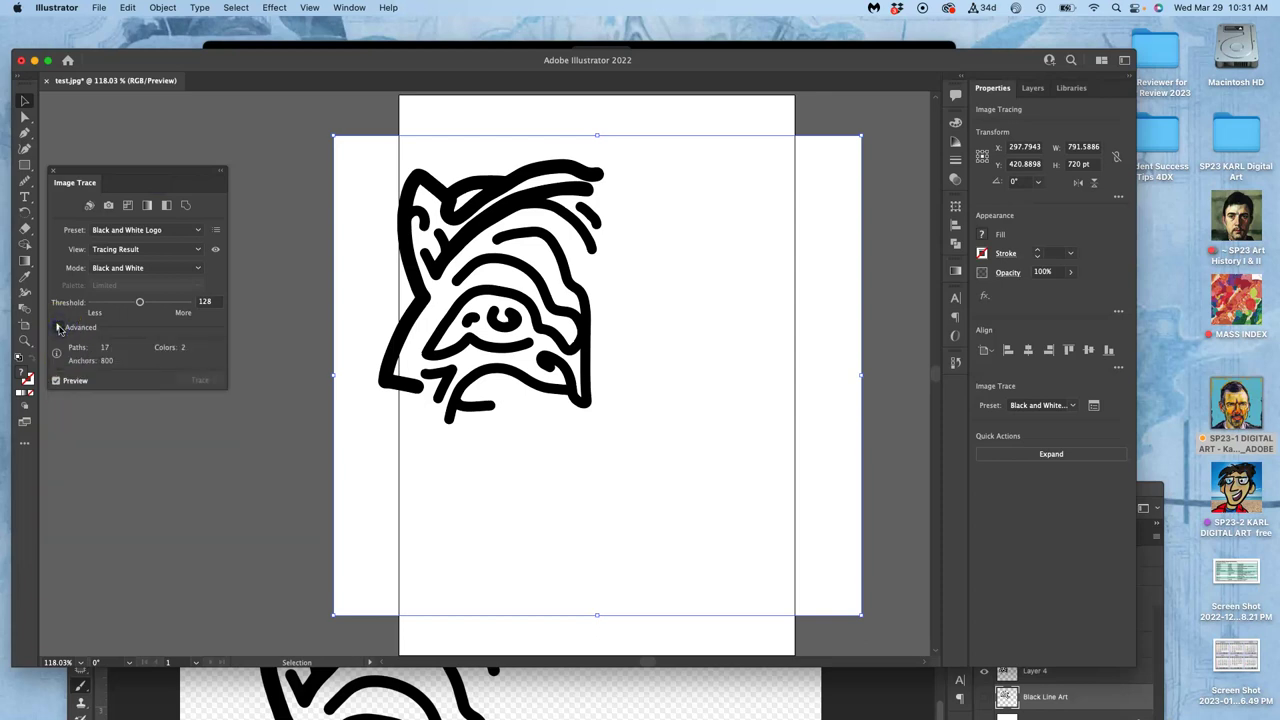
left_click(58, 327)
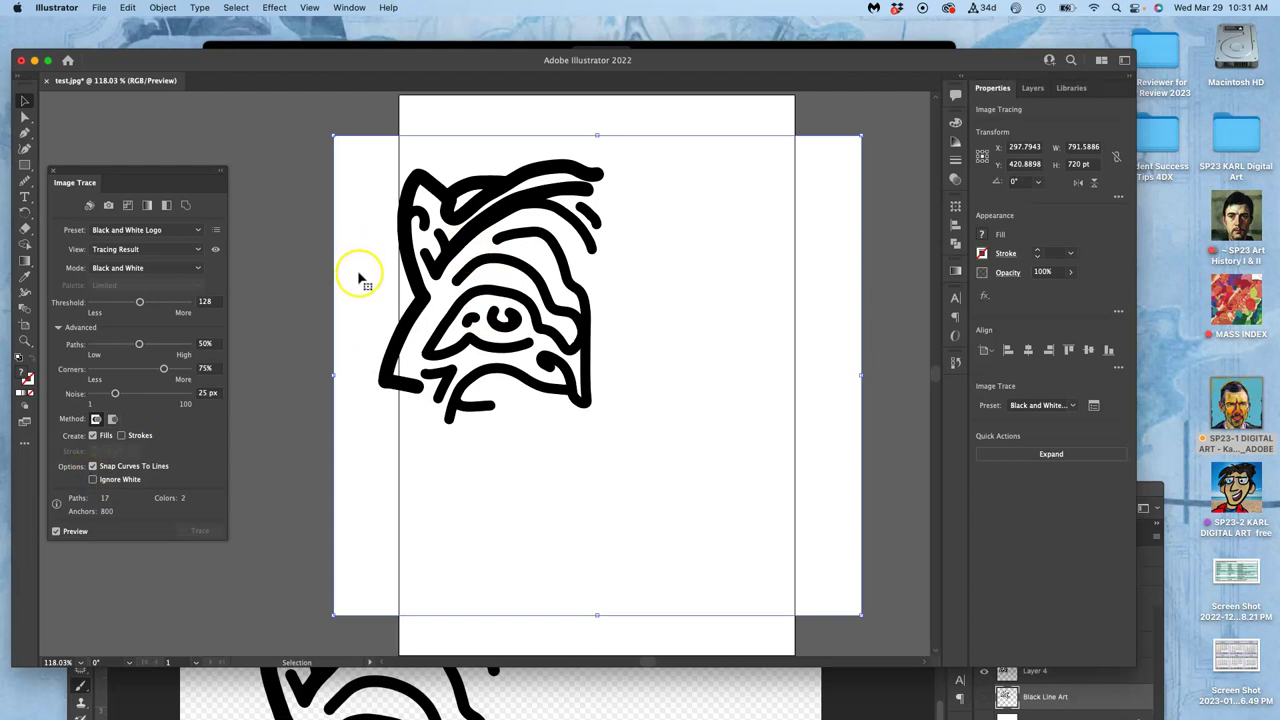
Try the Line Art tracing preset with white ignored, and return the trace to the Black and White Logo preset.
left_click(93, 480)
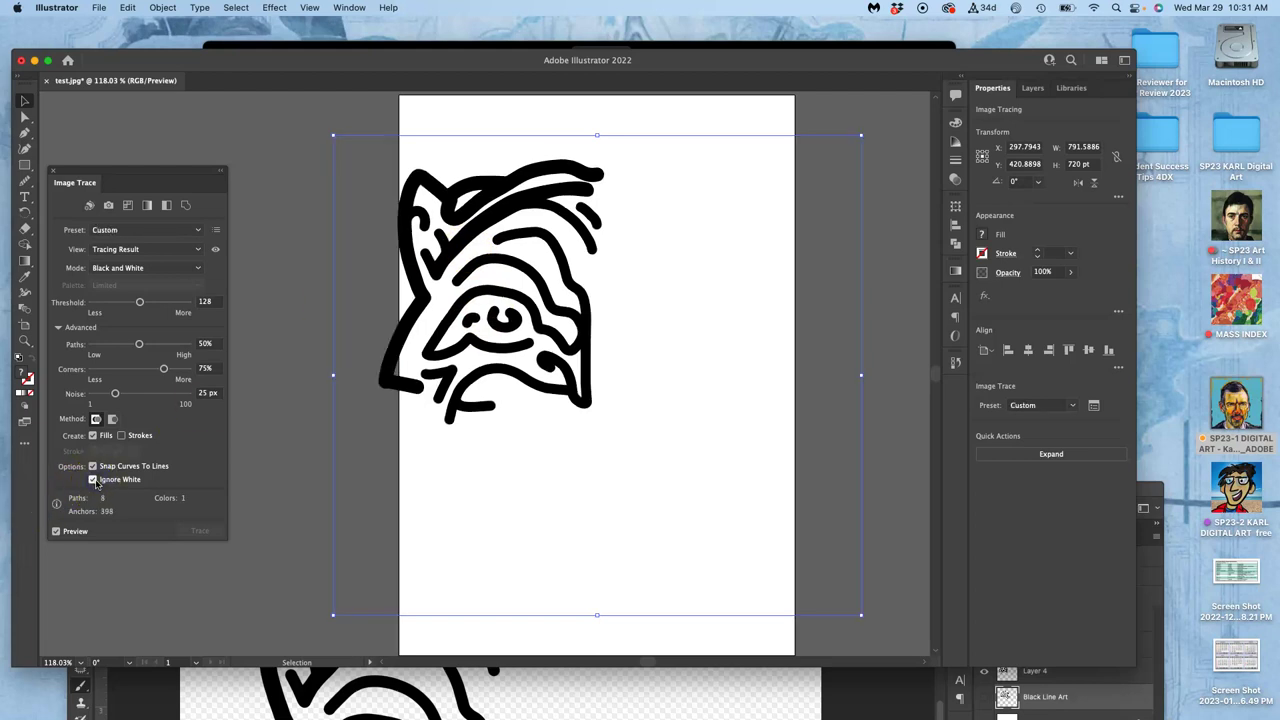
left_click(143, 268)
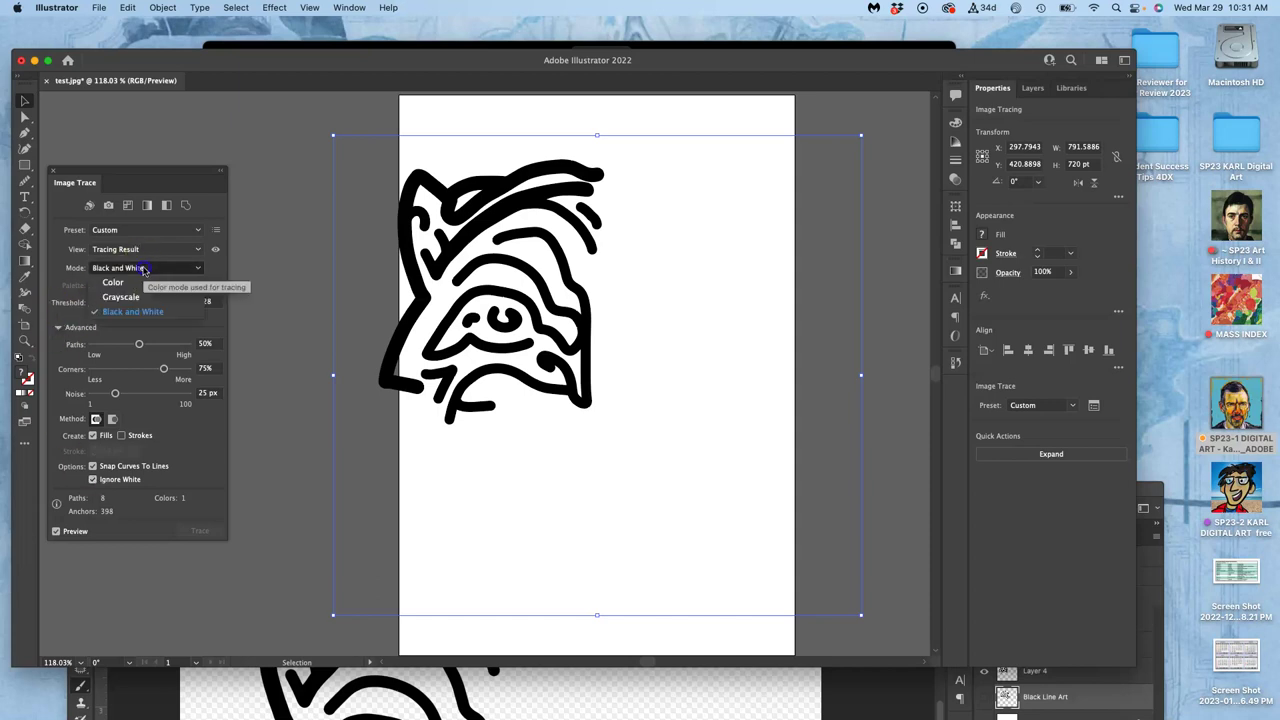
left_click(143, 268)
left_click(134, 230)
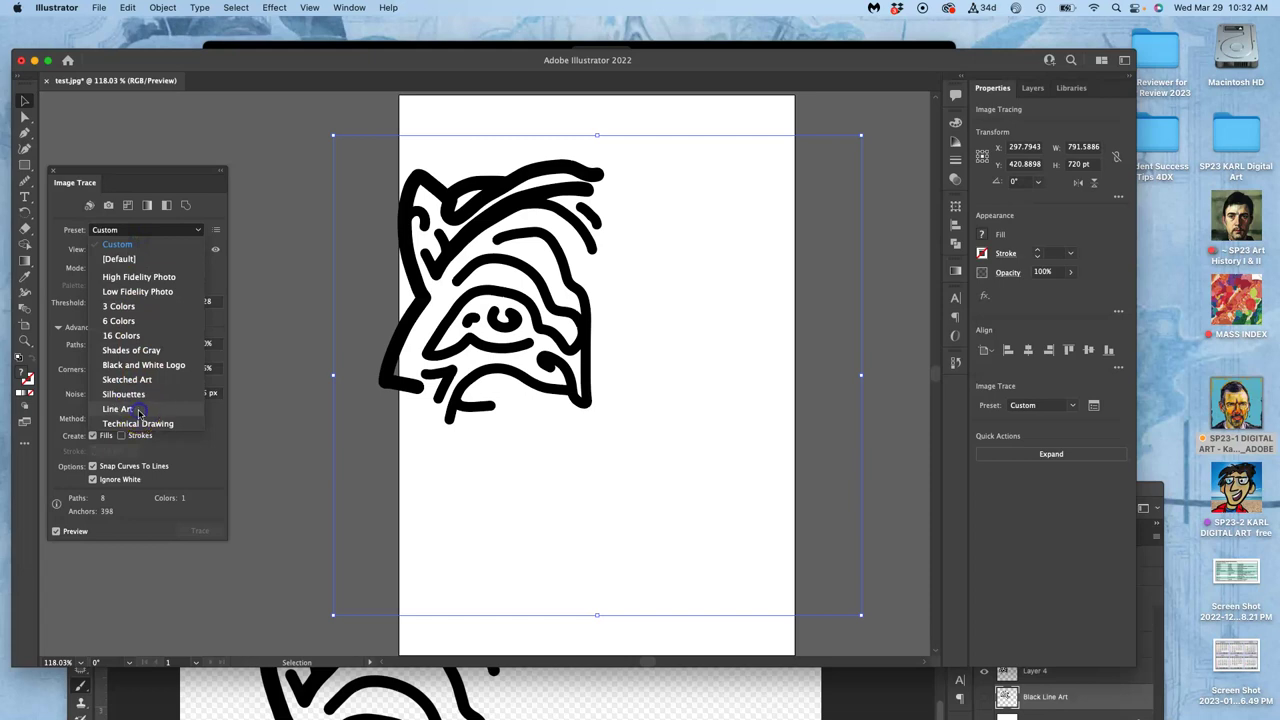
left_click(118, 409)
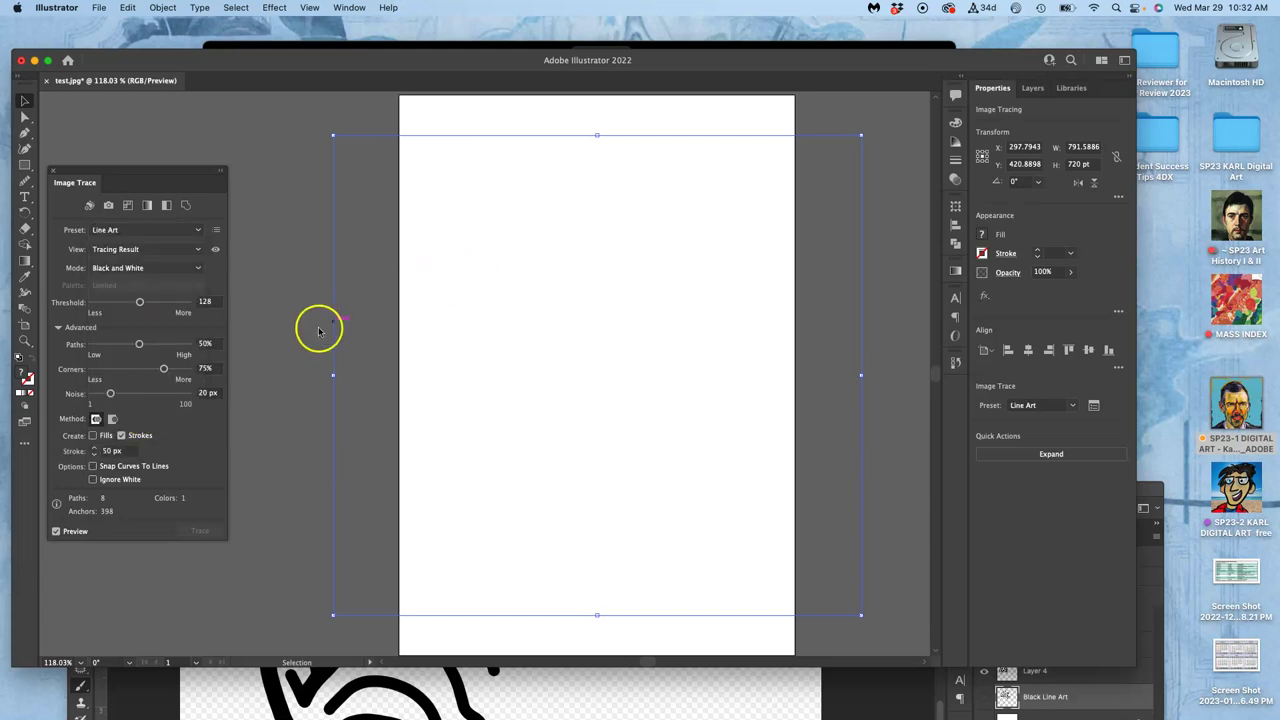
left_click(92, 480)
left_click(93, 480)
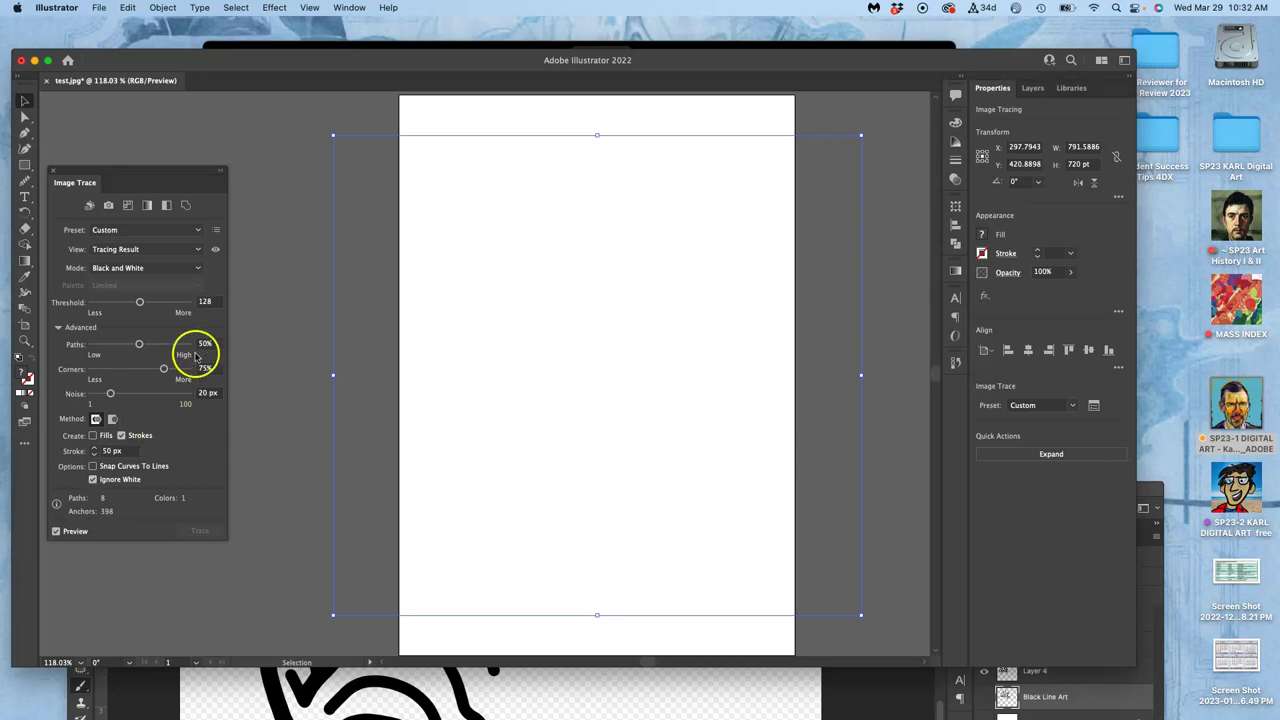
left_click(155, 250)
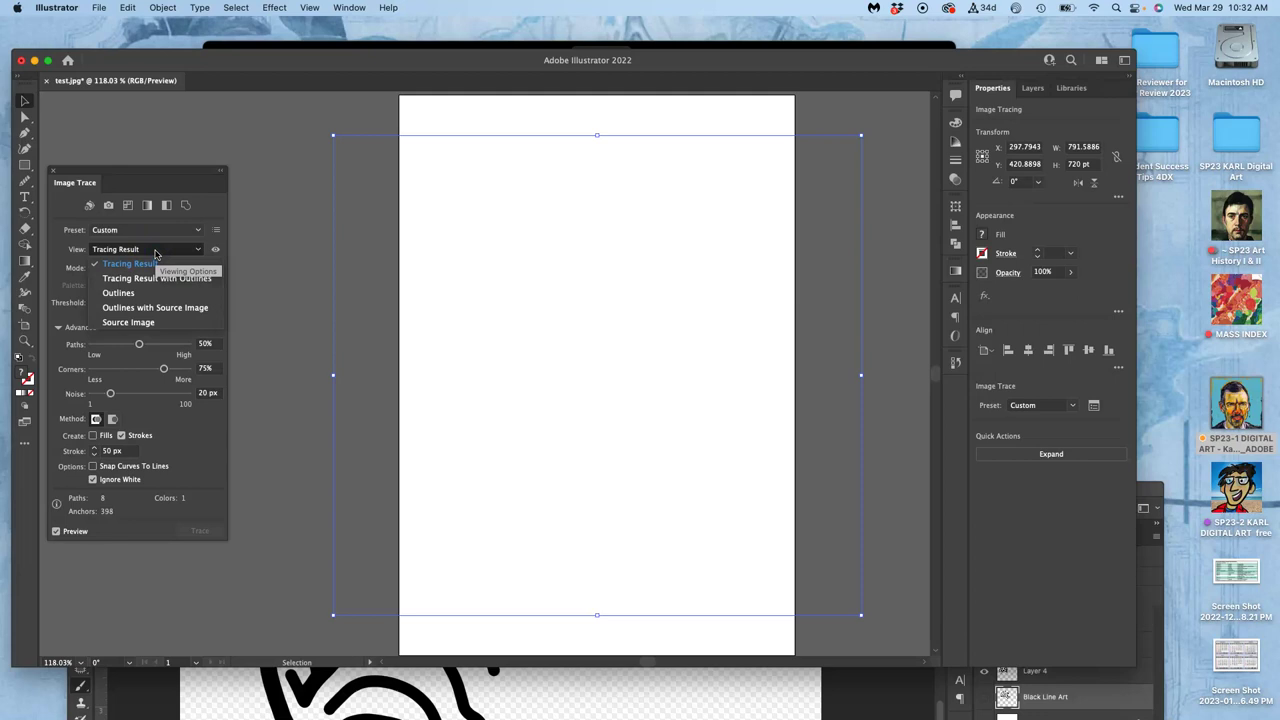
left_click(155, 262)
left_click(150, 232)
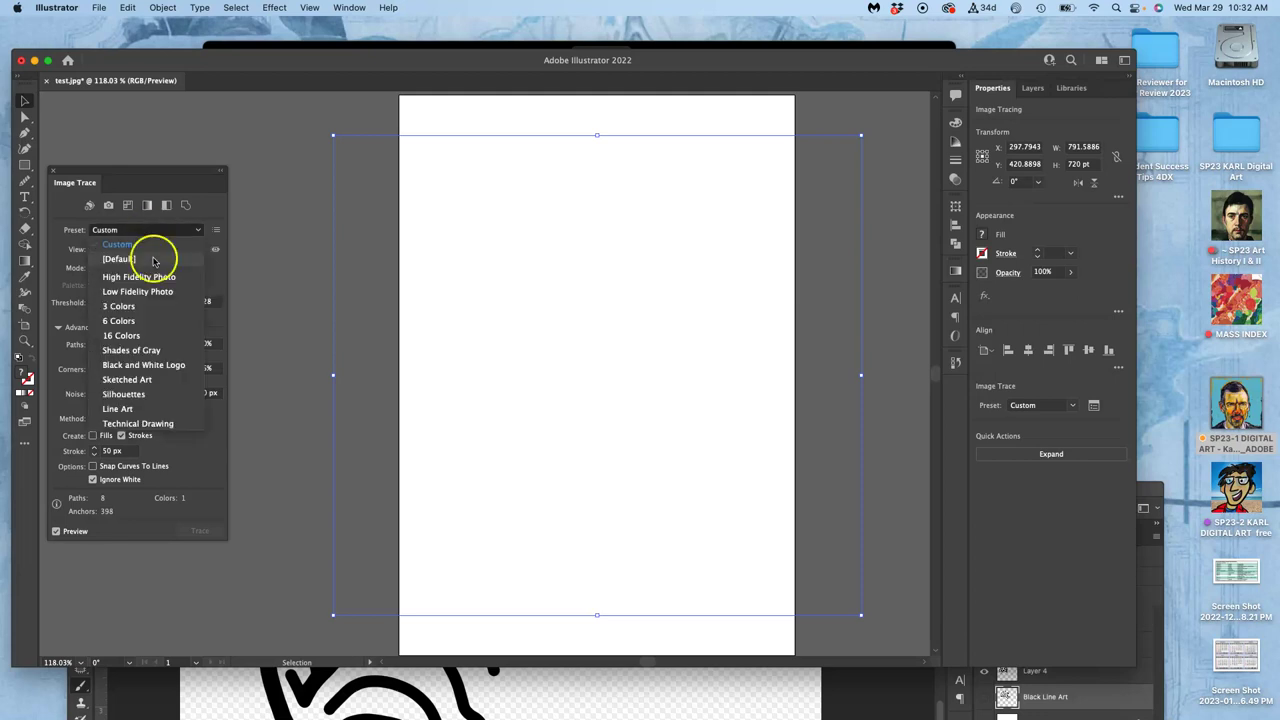
left_click(143, 365)
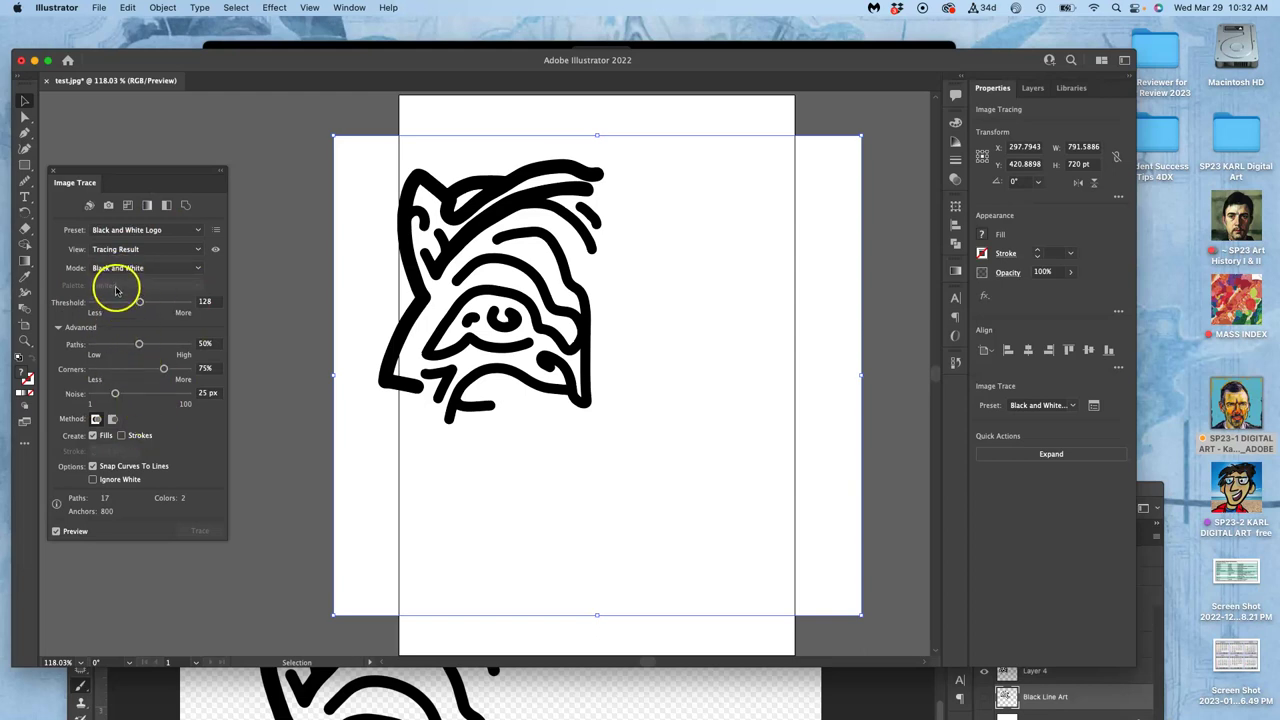
Make the trace ignore white, with threshold 81, paths 22%, corners 30% and noise 95 px.
left_click(93, 480)
left_click_drag(125, 340, 112, 345)
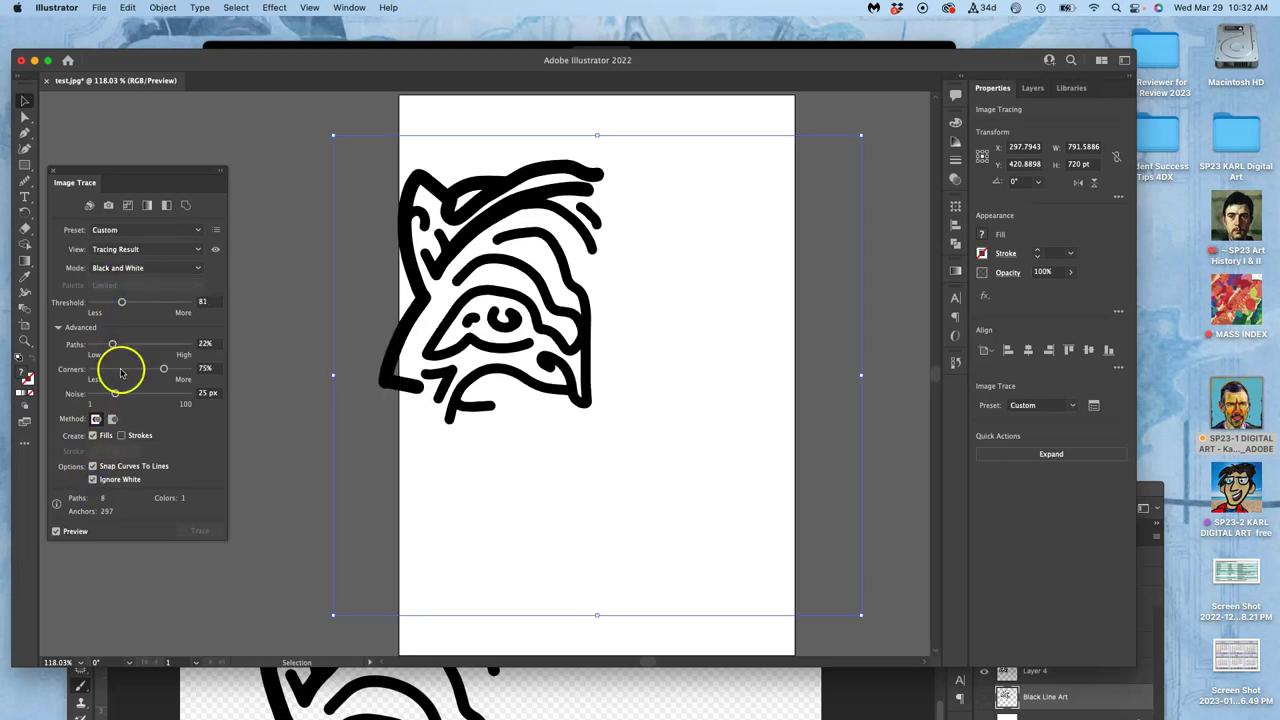
left_click(183, 394)
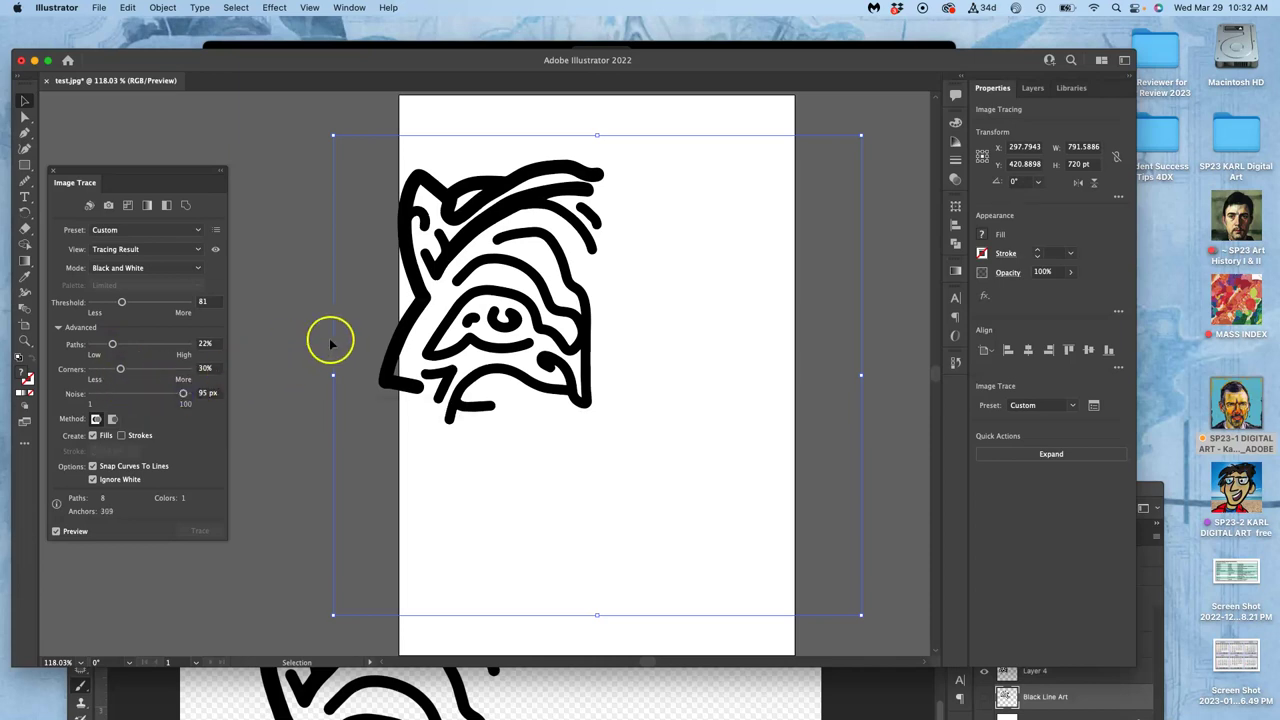
Expand the tiger trace into editable paths and show its anchor points with the Direct Selection tool.
left_click_drag(375, 347, 376, 349)
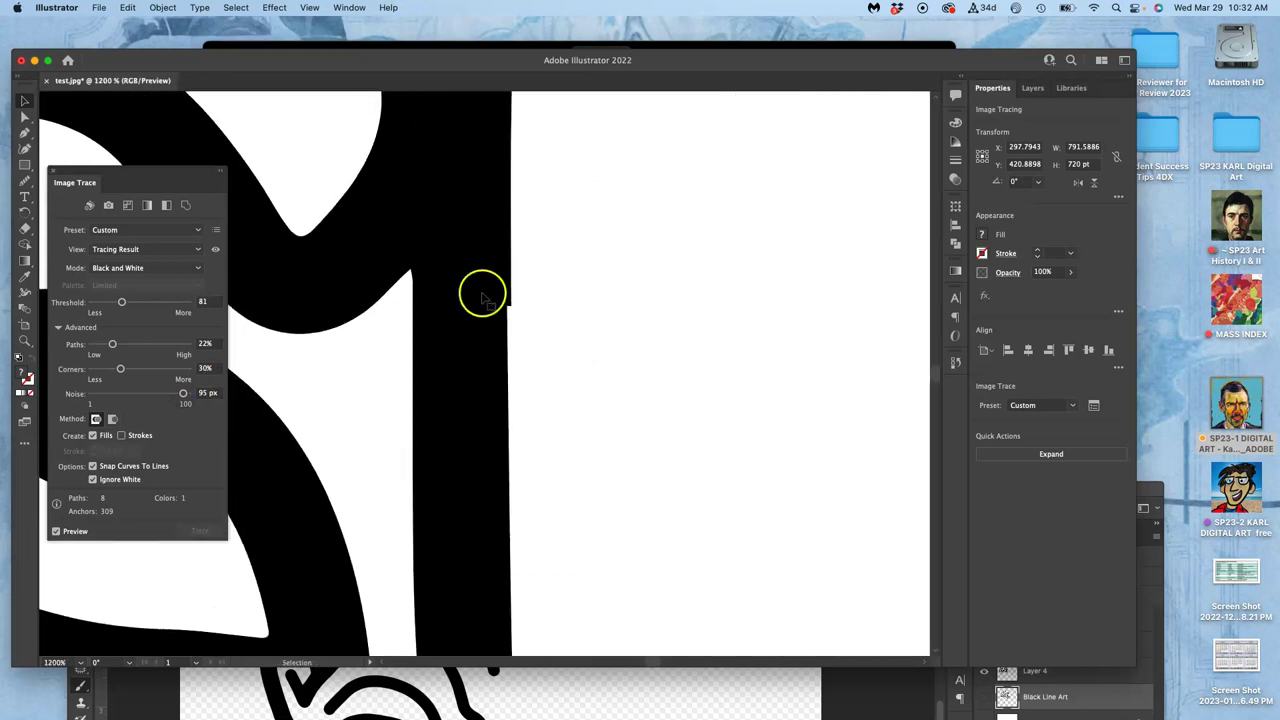
left_click(1060, 454)
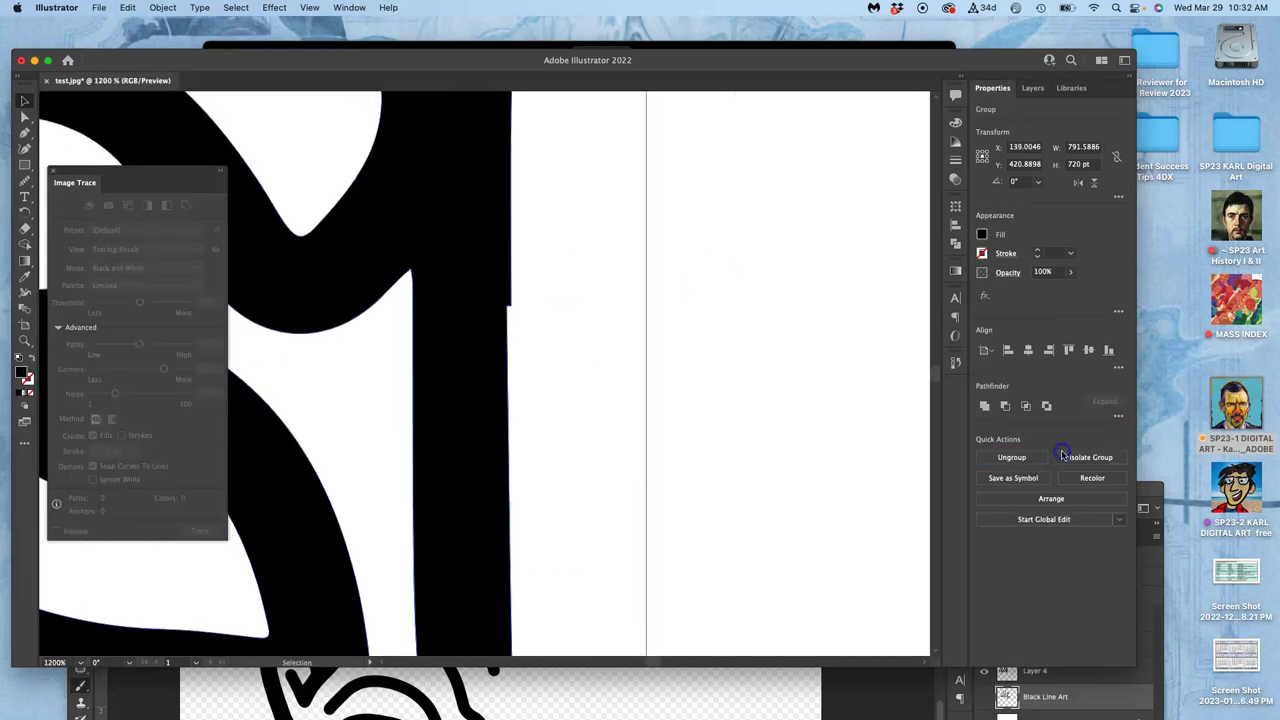
left_click(25, 116)
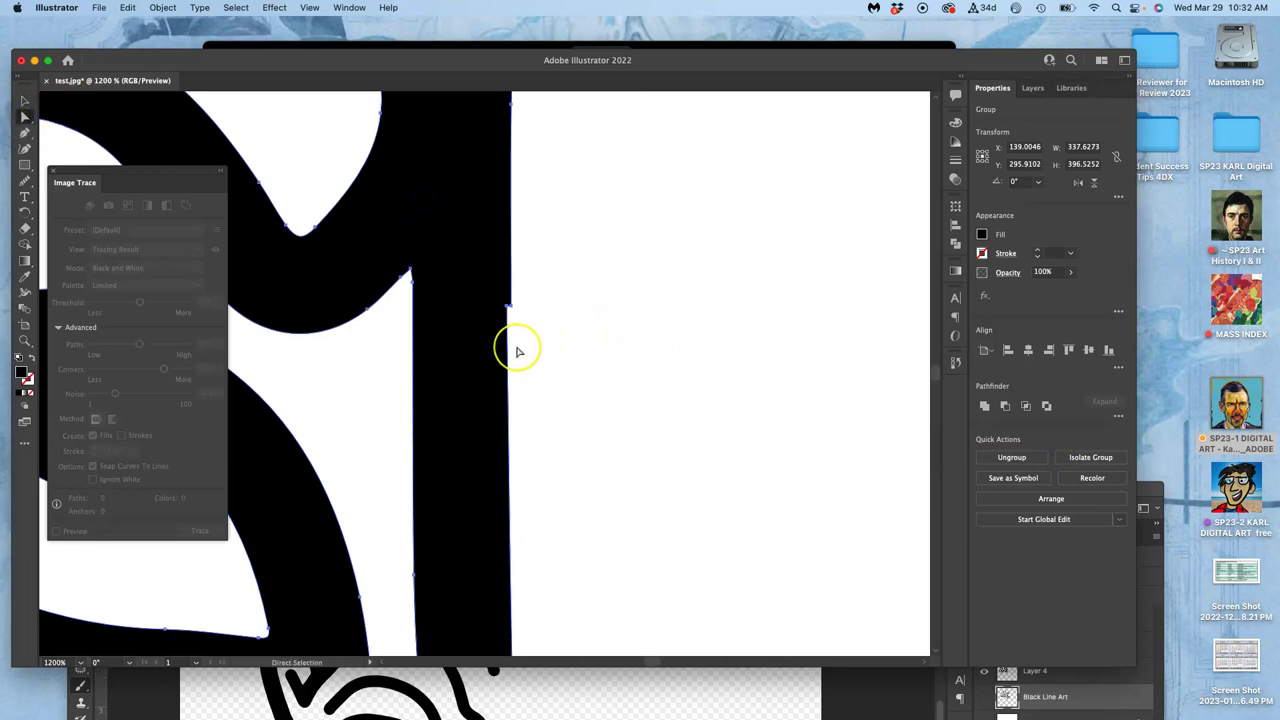
Move the inner anchor point of the small notch on the outer edge of the nose bridge line out to the edge.
scroll(520, 330, "down", 10)
scroll(518, 352, "down", 10)
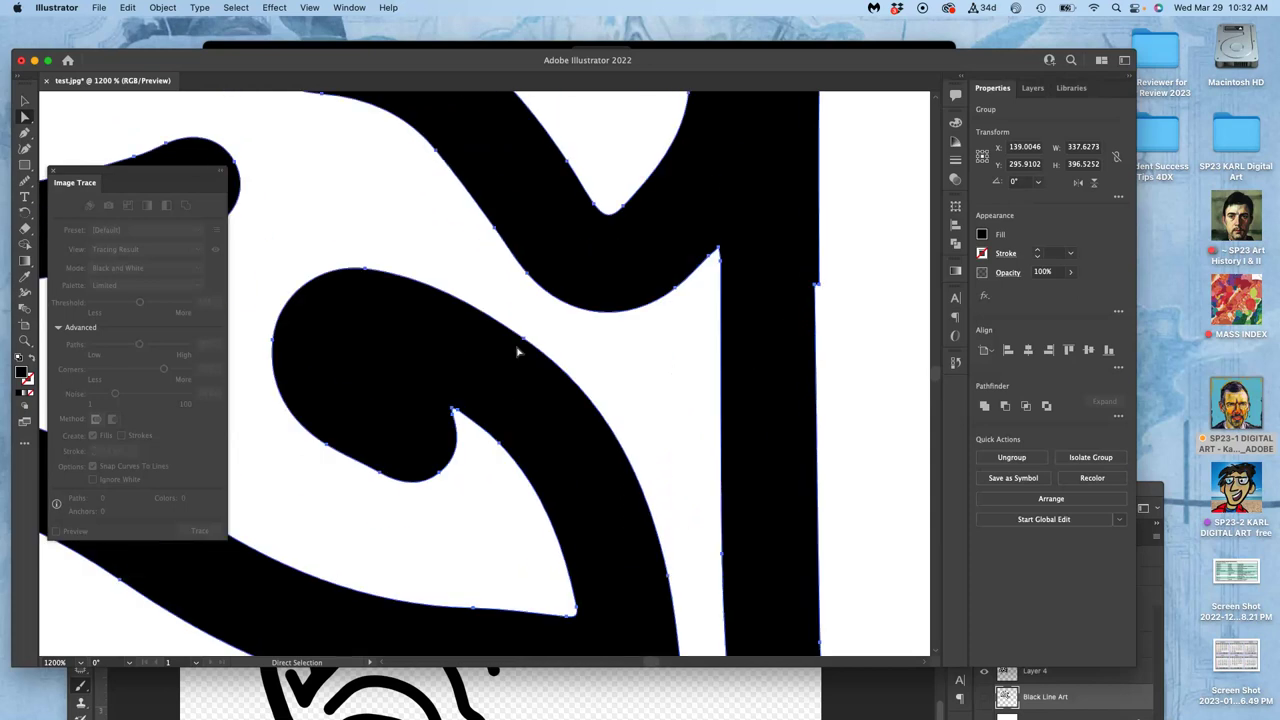
scroll(518, 352, "down", 10)
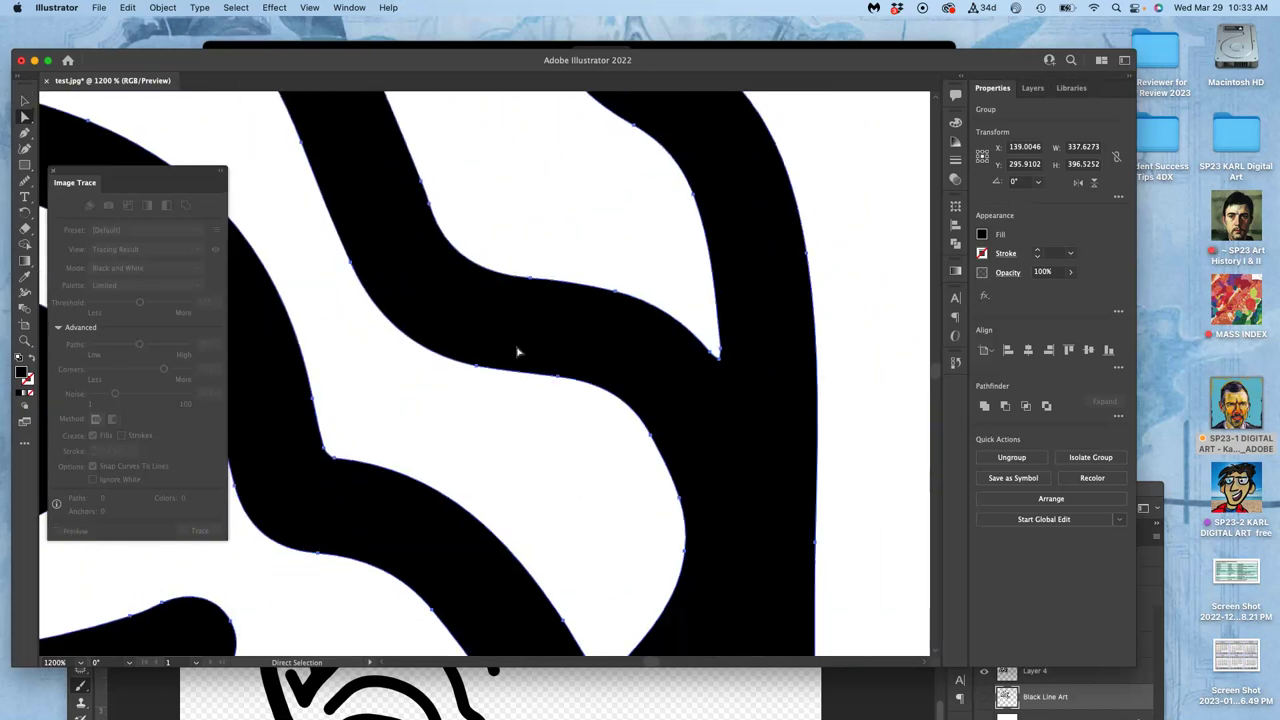
left_click(623, 284)
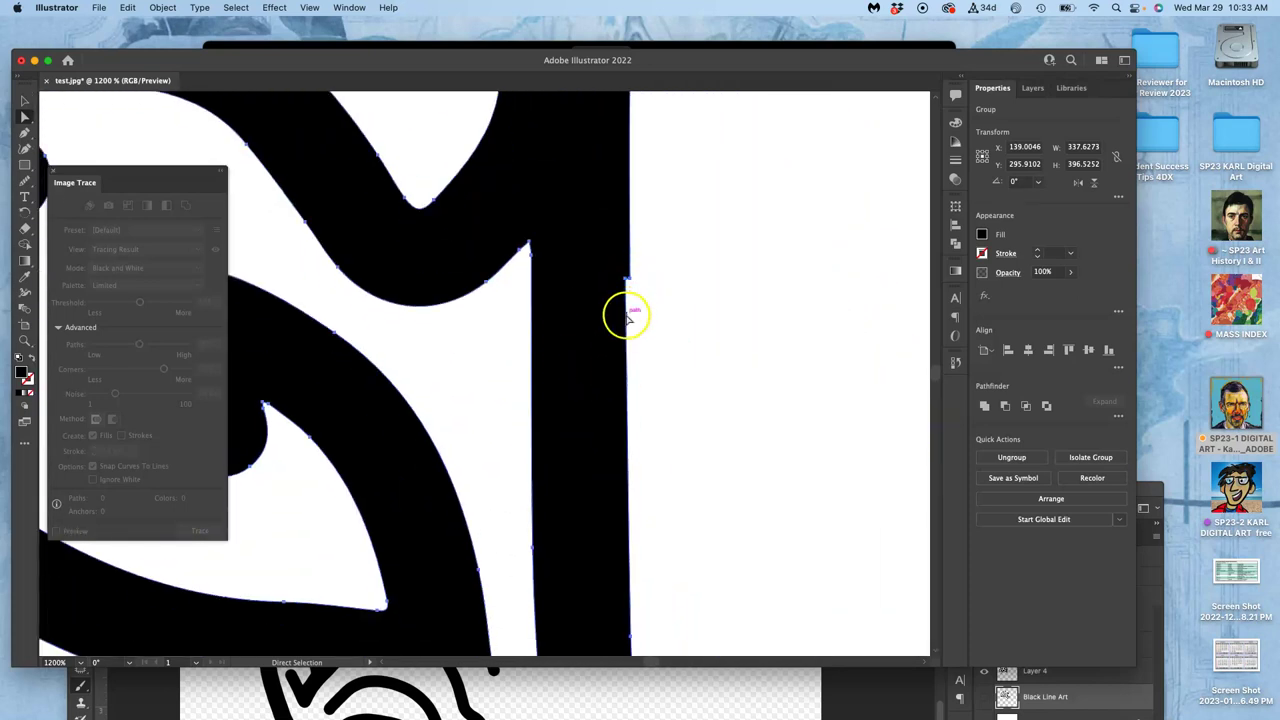
scroll(604, 331, "down", 2)
scroll(604, 331, "right", 2)
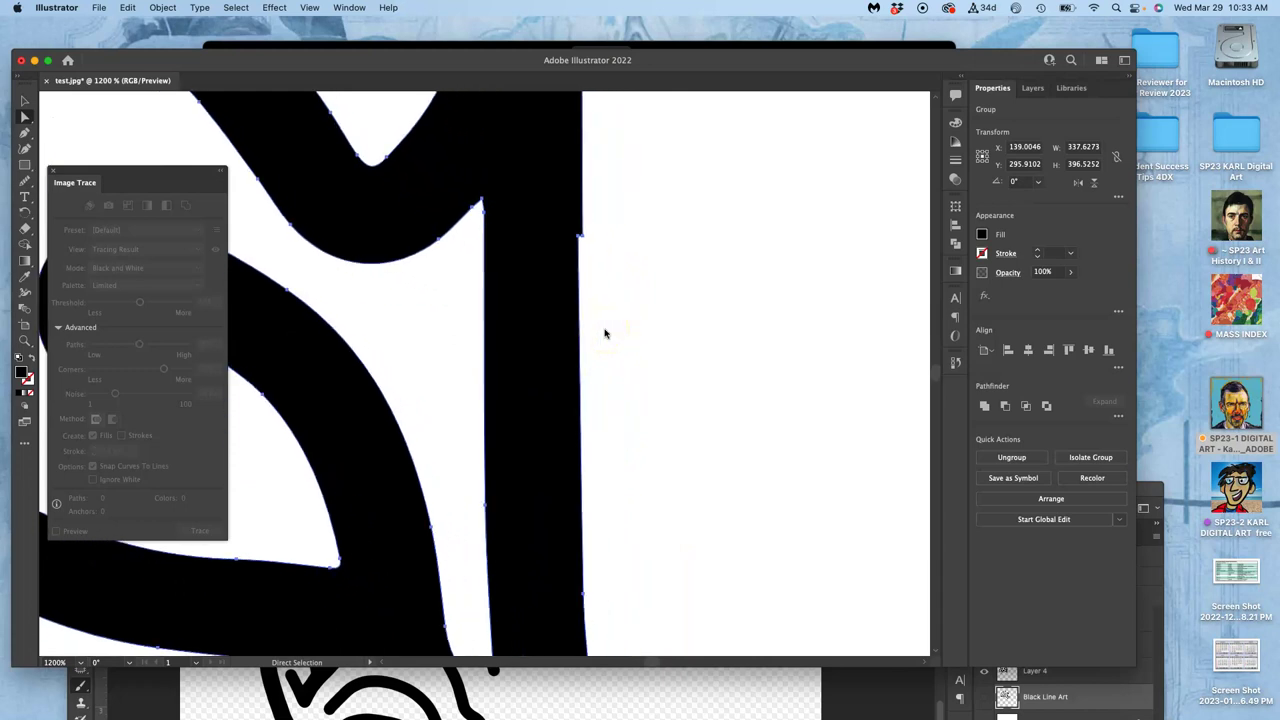
left_click(607, 278)
key("super+equal")
key("super+equal")
key("super+equal")
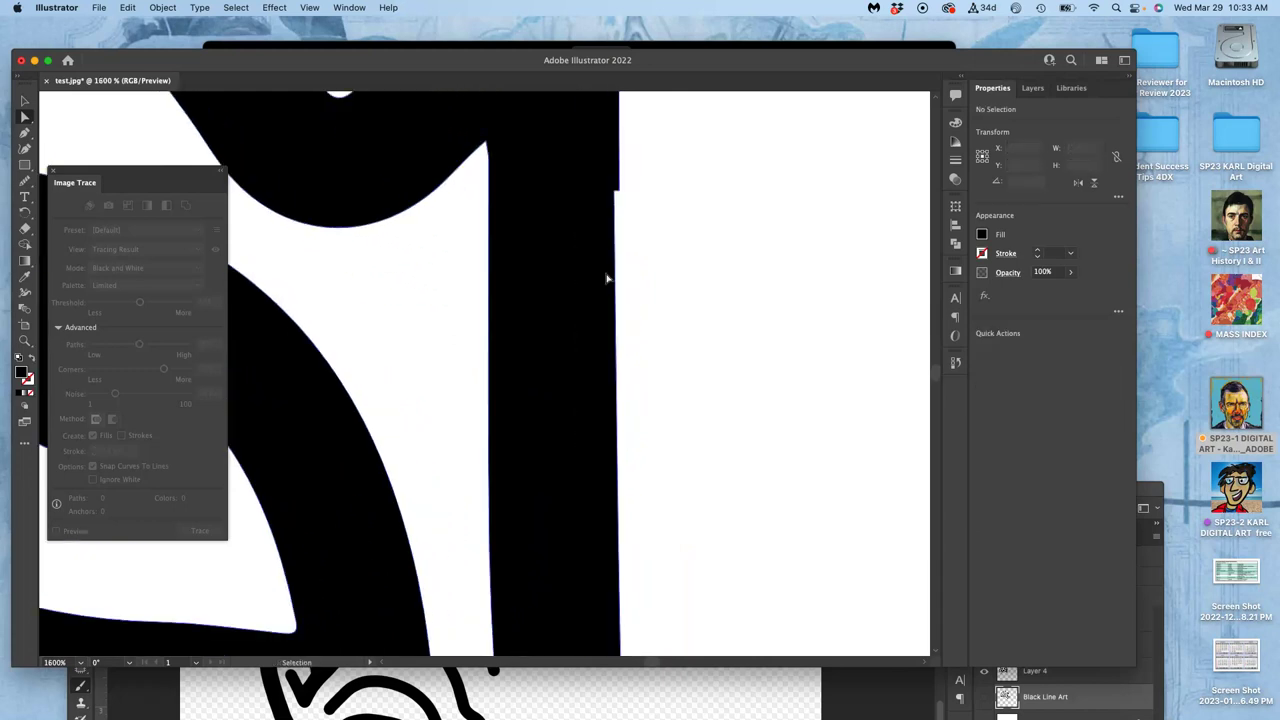
scroll(607, 278, "right", 3)
left_click(553, 291)
left_click(174, 125)
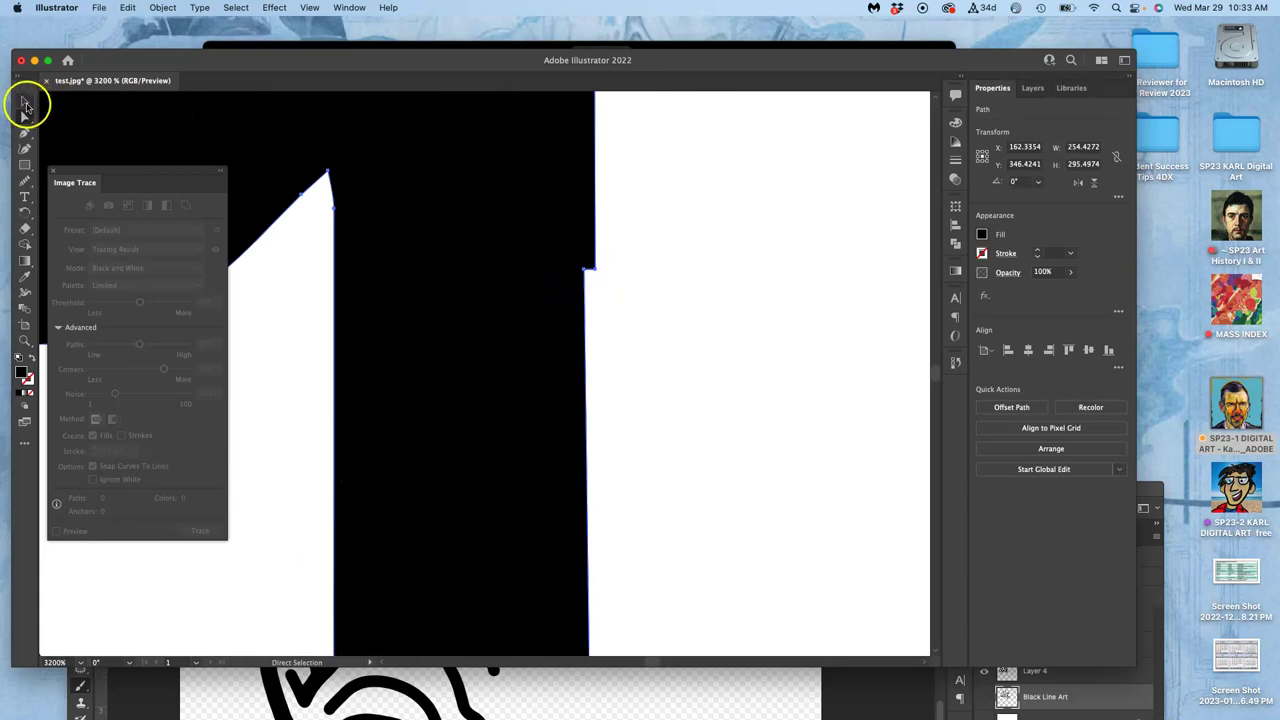
left_click(637, 271)
left_click_drag(586, 272, 594, 272)
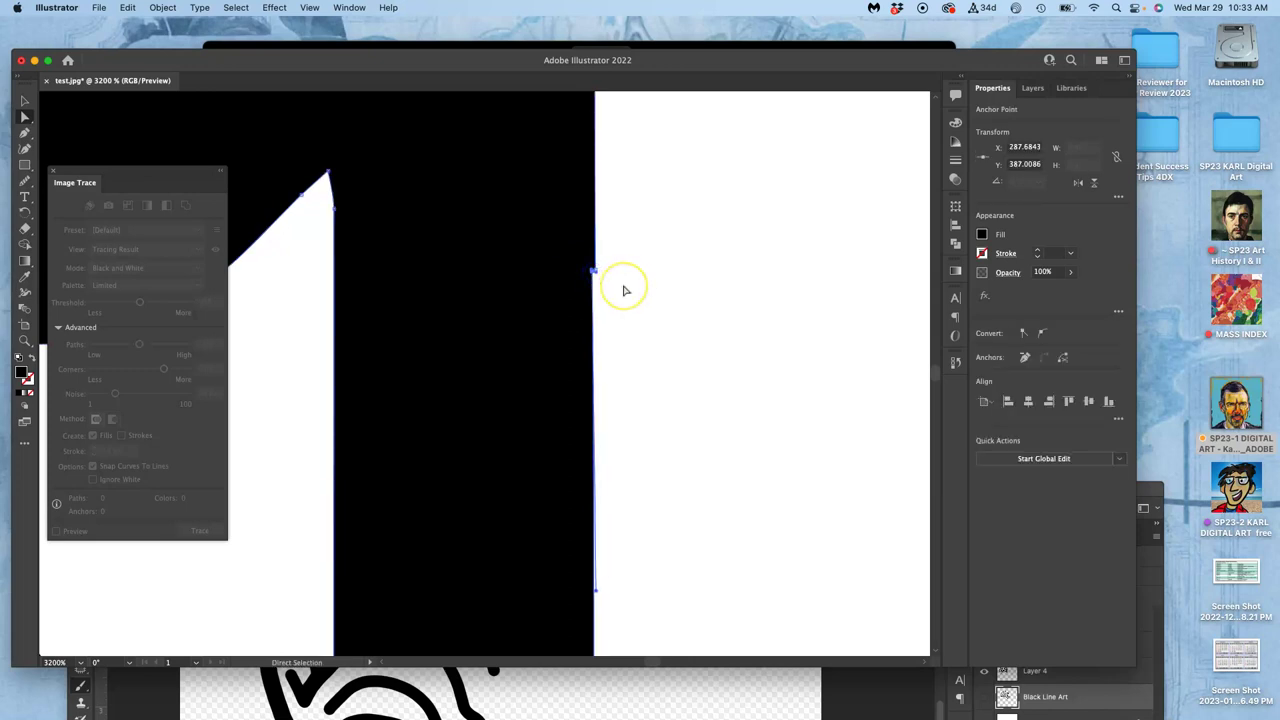
Redraw the edge across the remaining notch with the Pencil tool to smooth the outline of the nose bridge line.
key("super+equal")
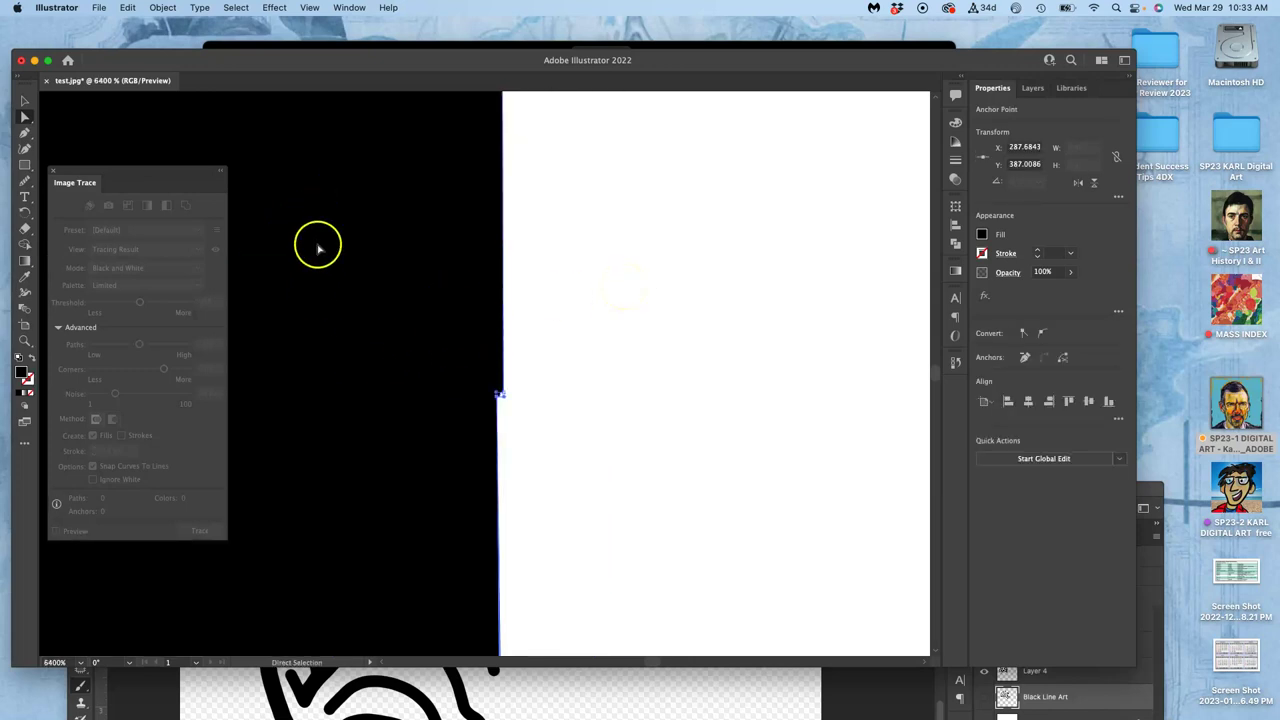
left_click(26, 181)
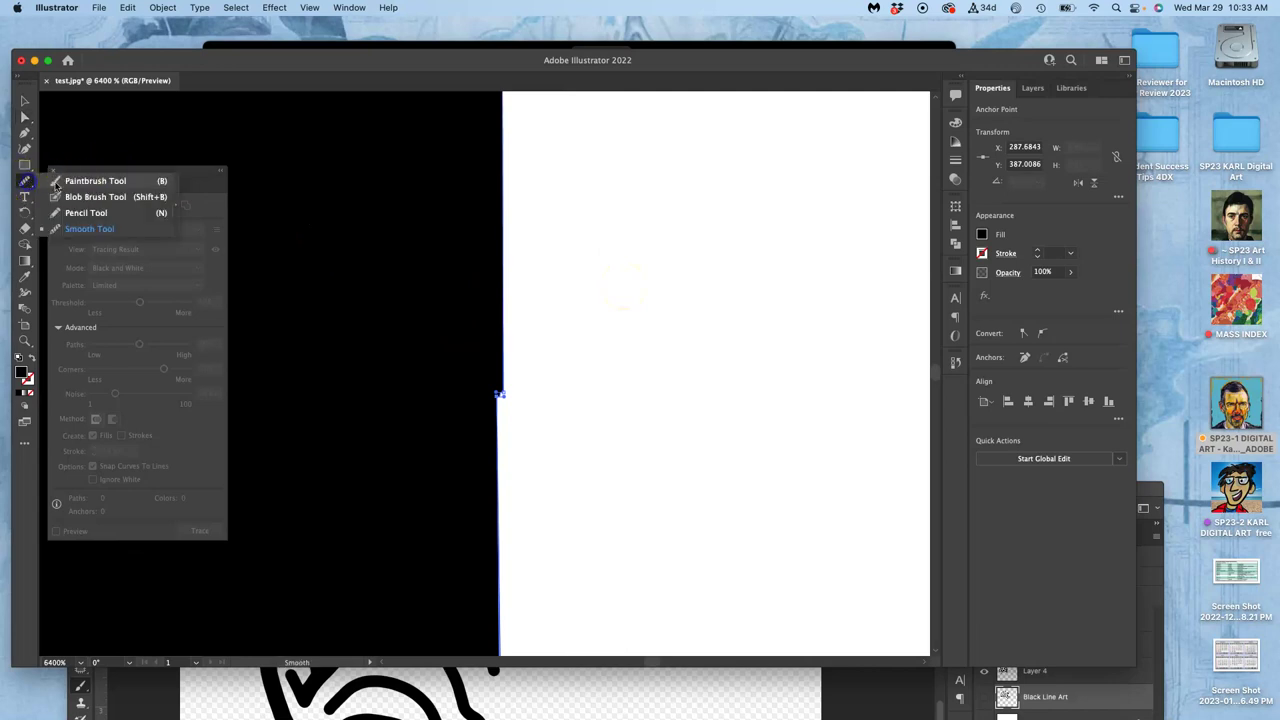
left_click(72, 213)
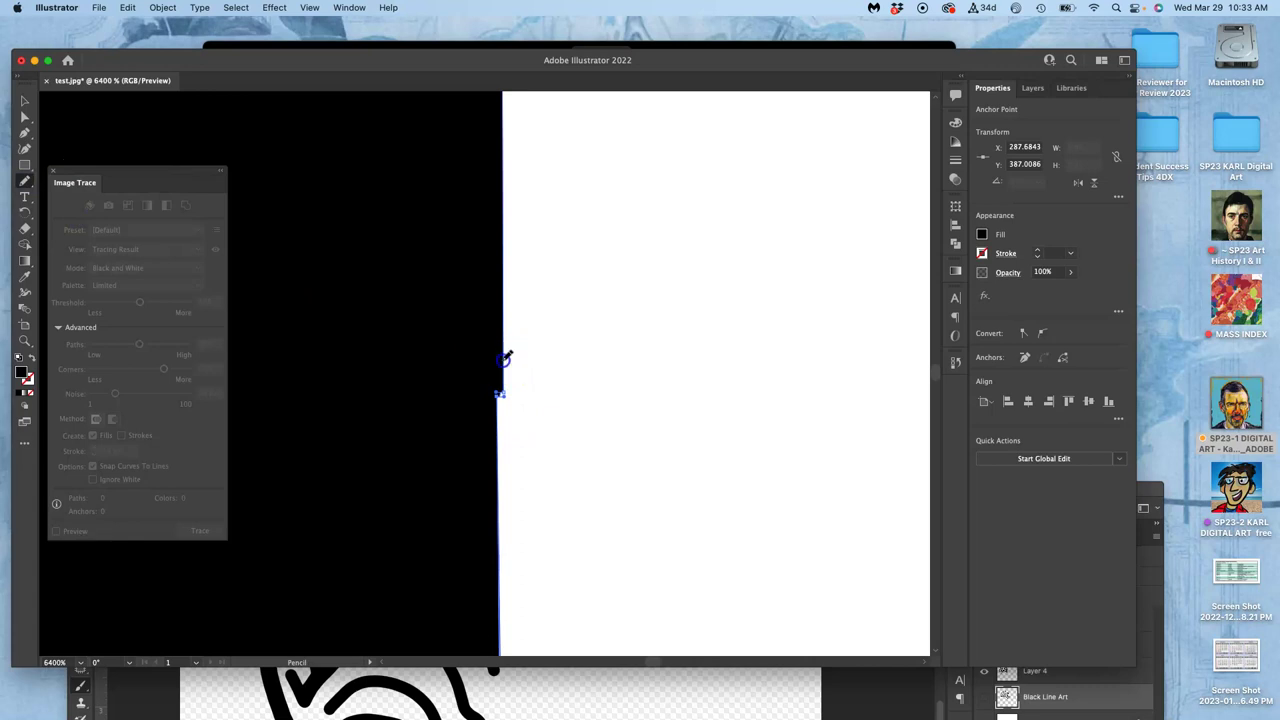
left_click(502, 513)
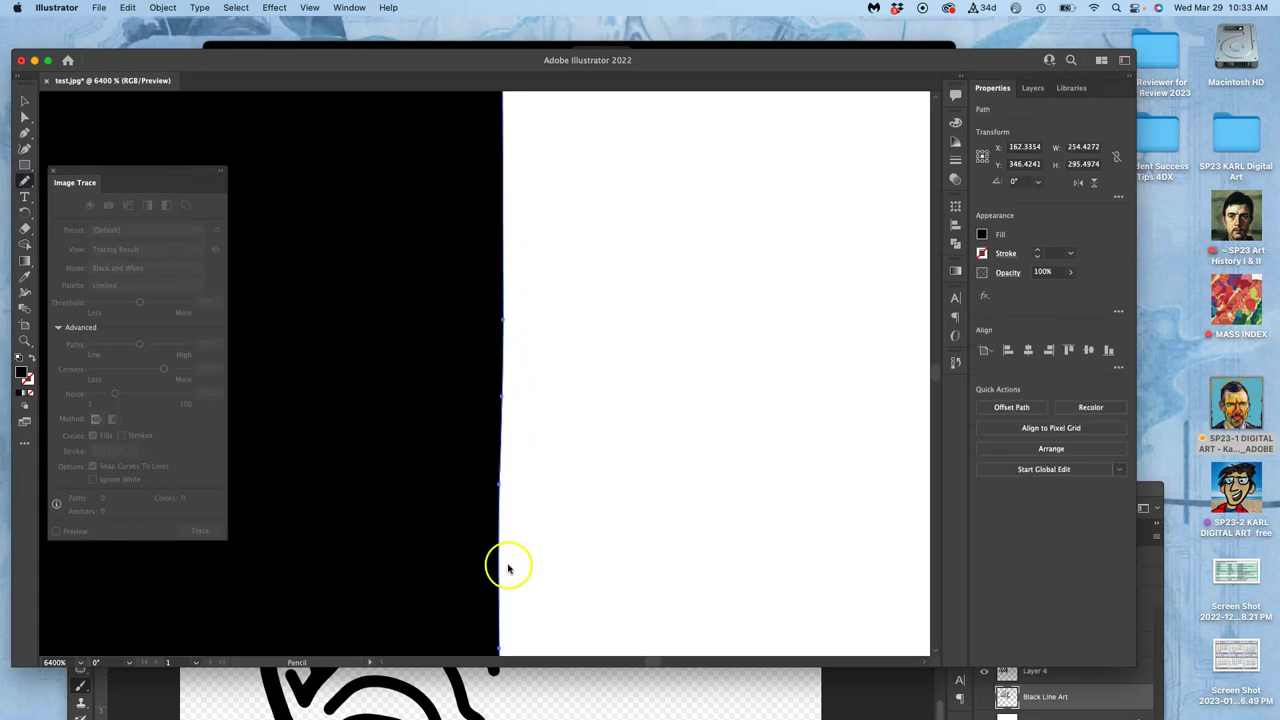
scroll(512, 557, "down", 10)
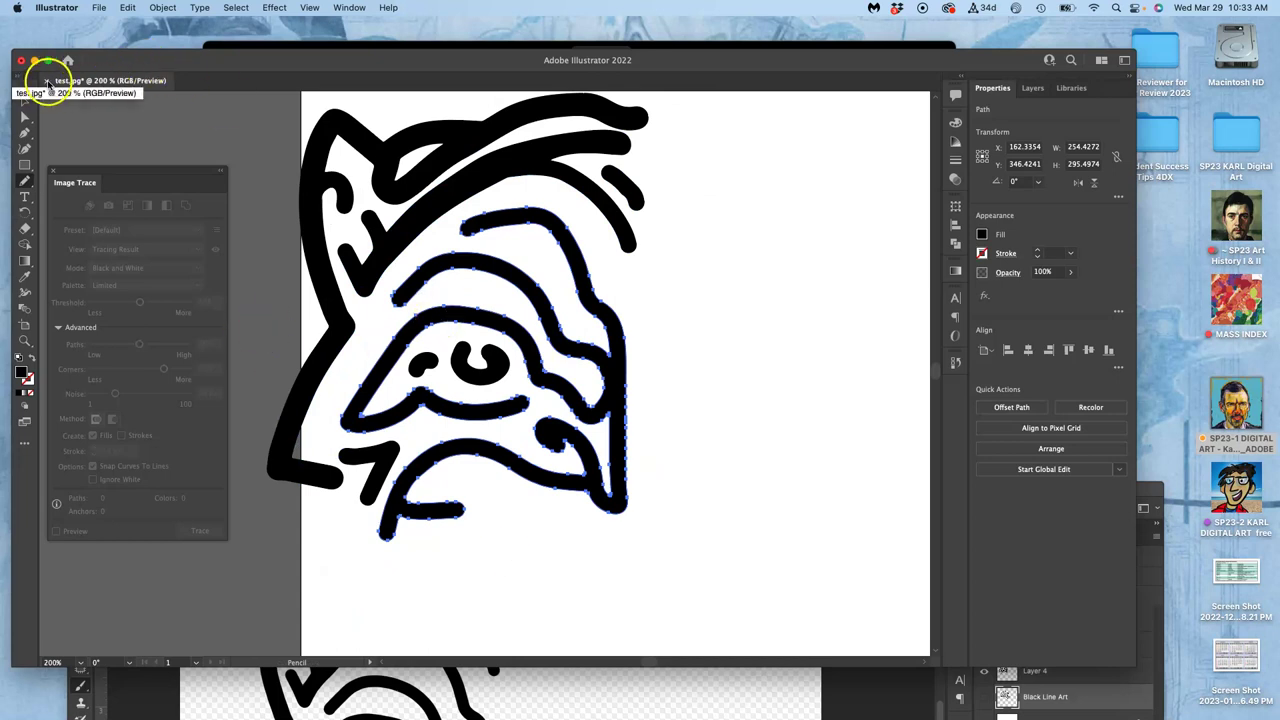
Close the test.jpg document in Illustrator without saving the changes.
left_click(46, 81)
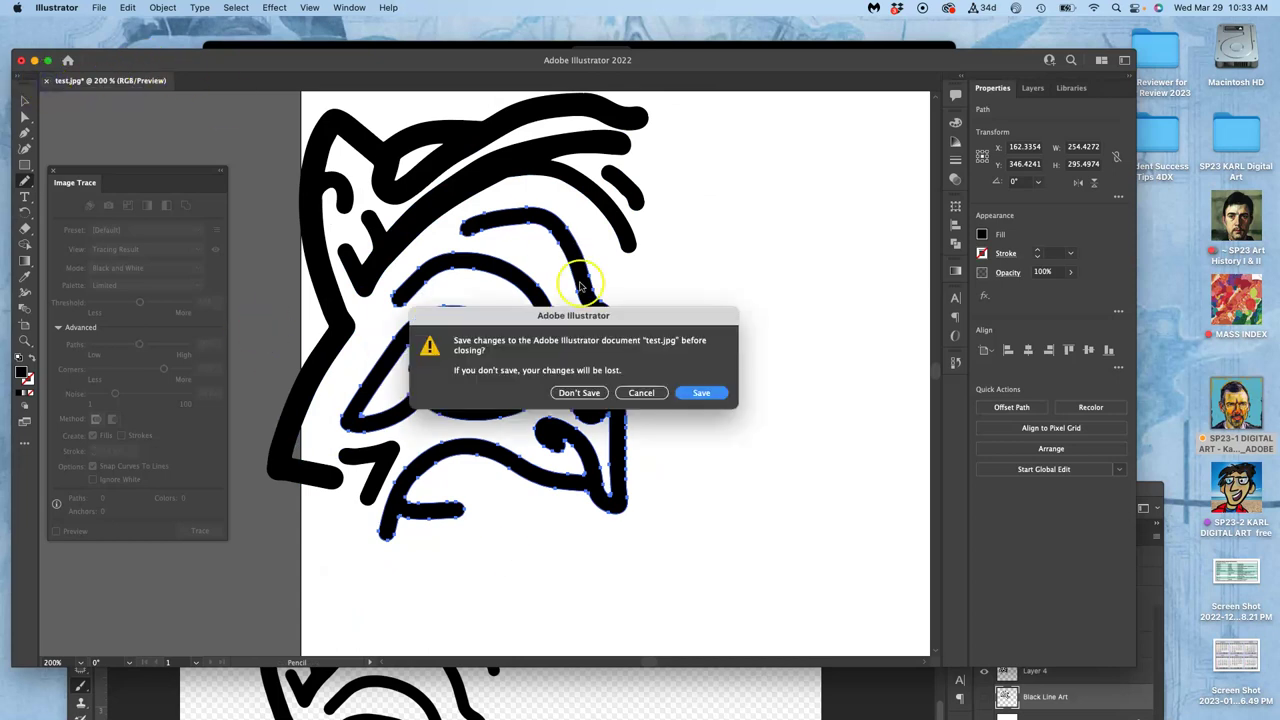
left_click(580, 392)
Switch to Photoshop, bring its window fully into view and show the Layer 1 pencil sketch under the black line art.
left_click(666, 679)
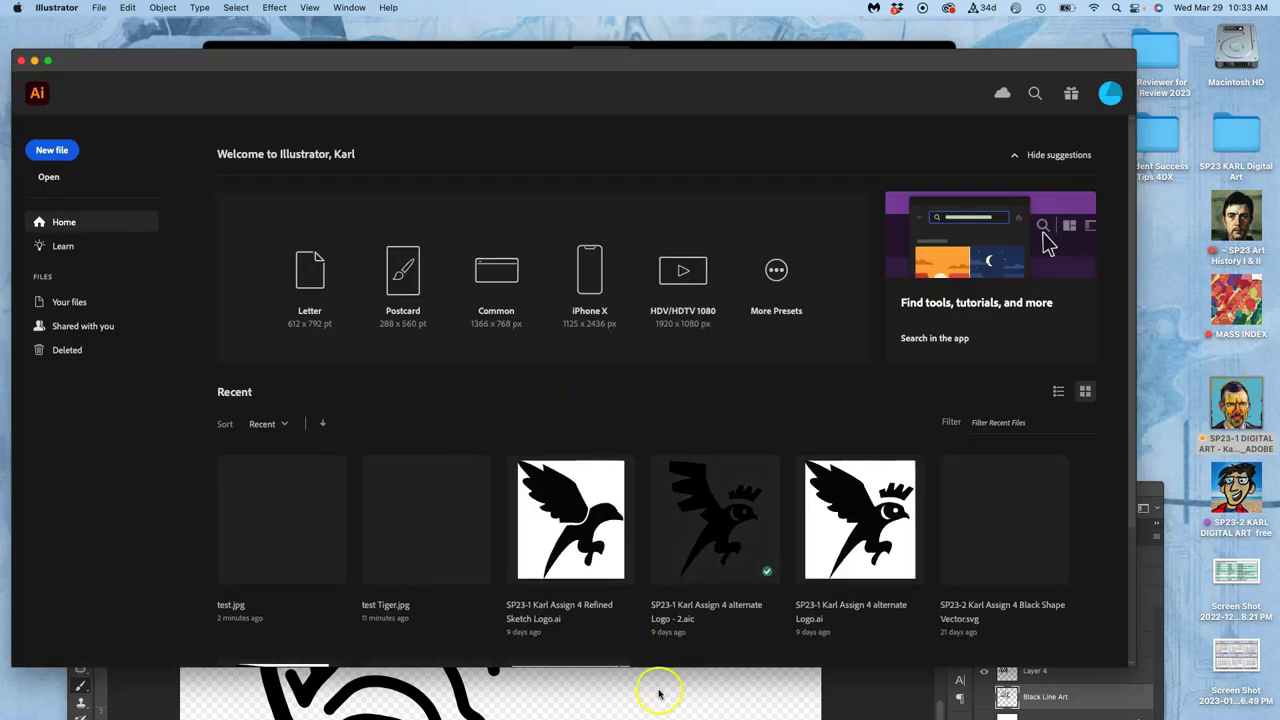
left_click(535, 499)
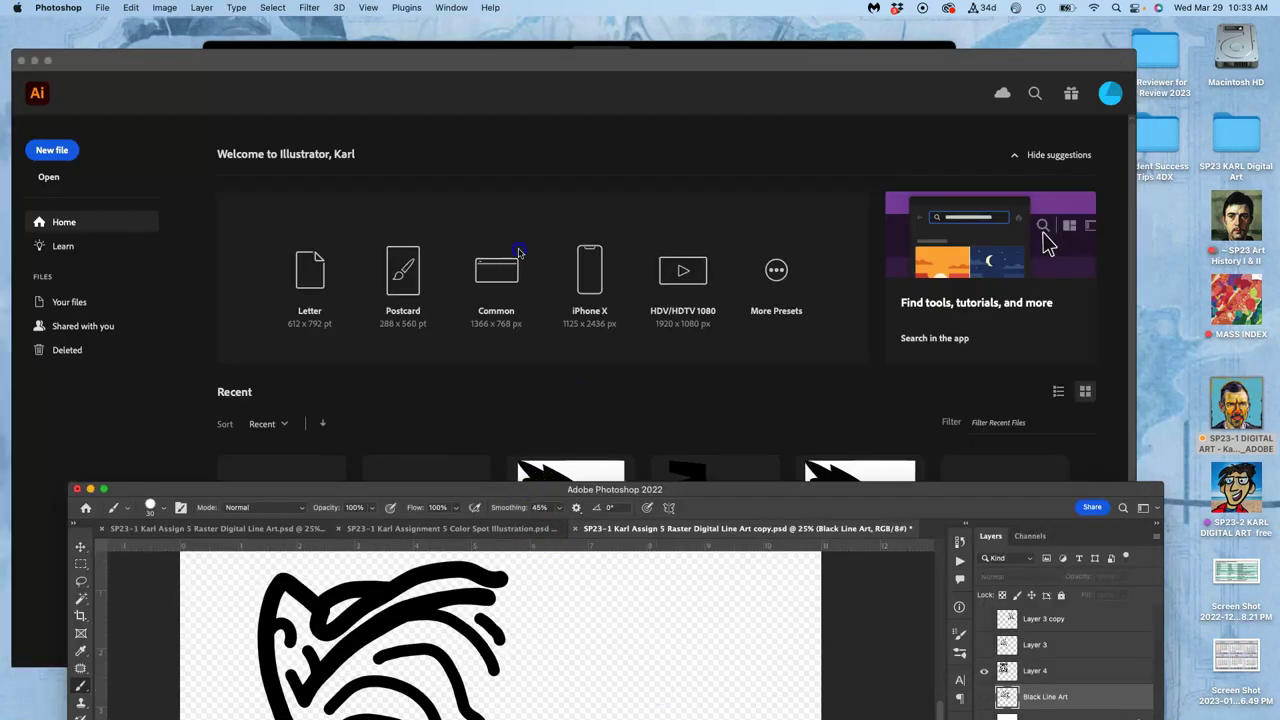
left_click_drag(528, 490, 514, 59)
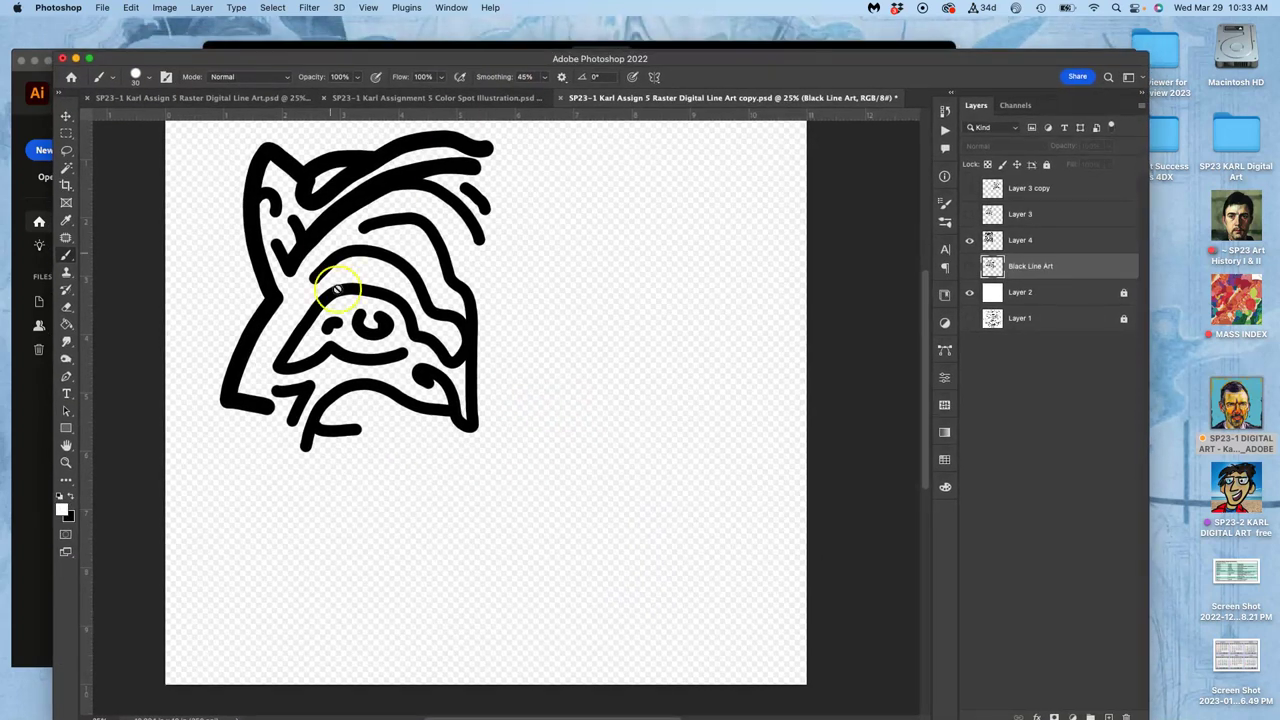
left_click(969, 318)
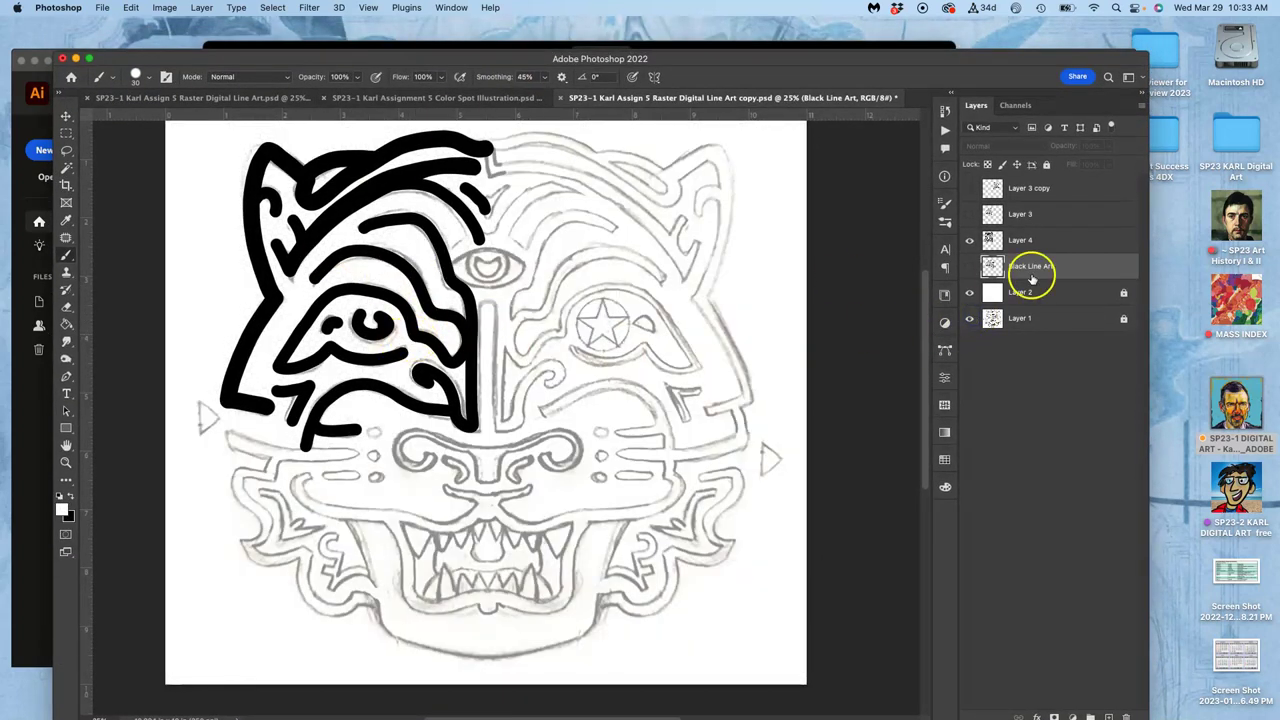
Close the Raster Digital Line Art copy and its original document without saving, keeping the Color Spot Illustration open.
left_click(562, 99)
left_click(610, 296)
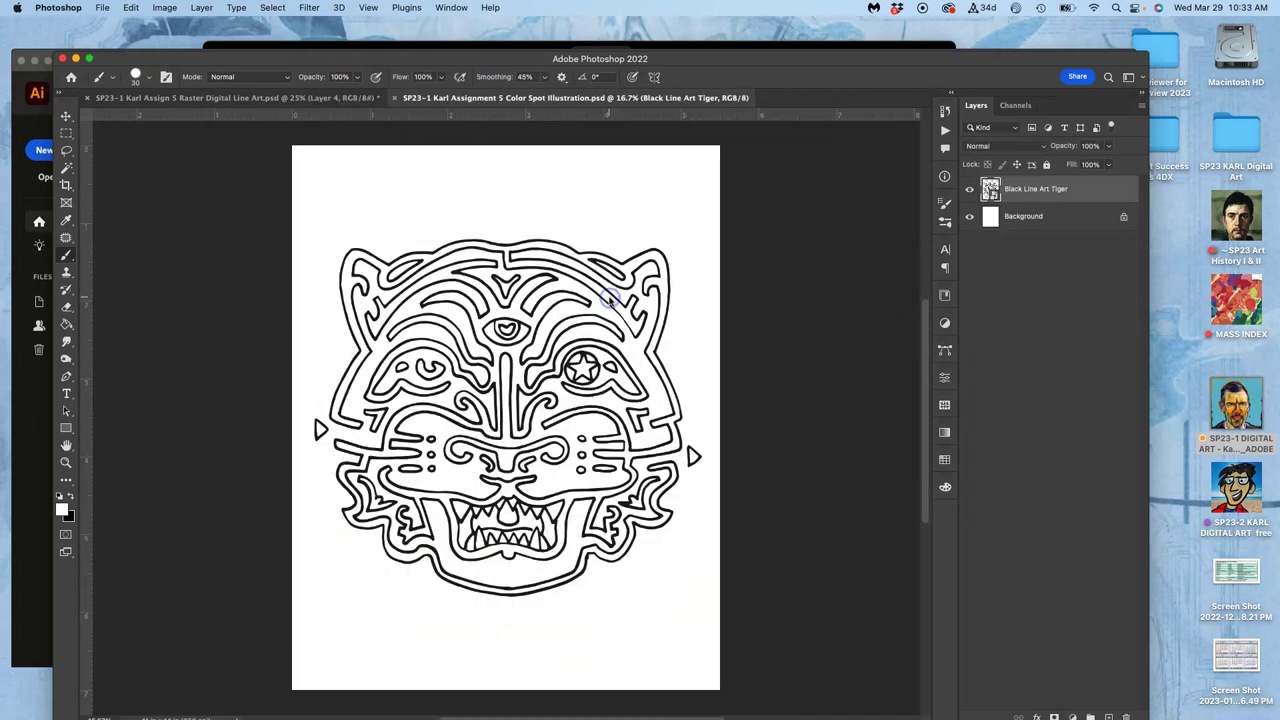
left_click_drag(393, 58, 418, 92)
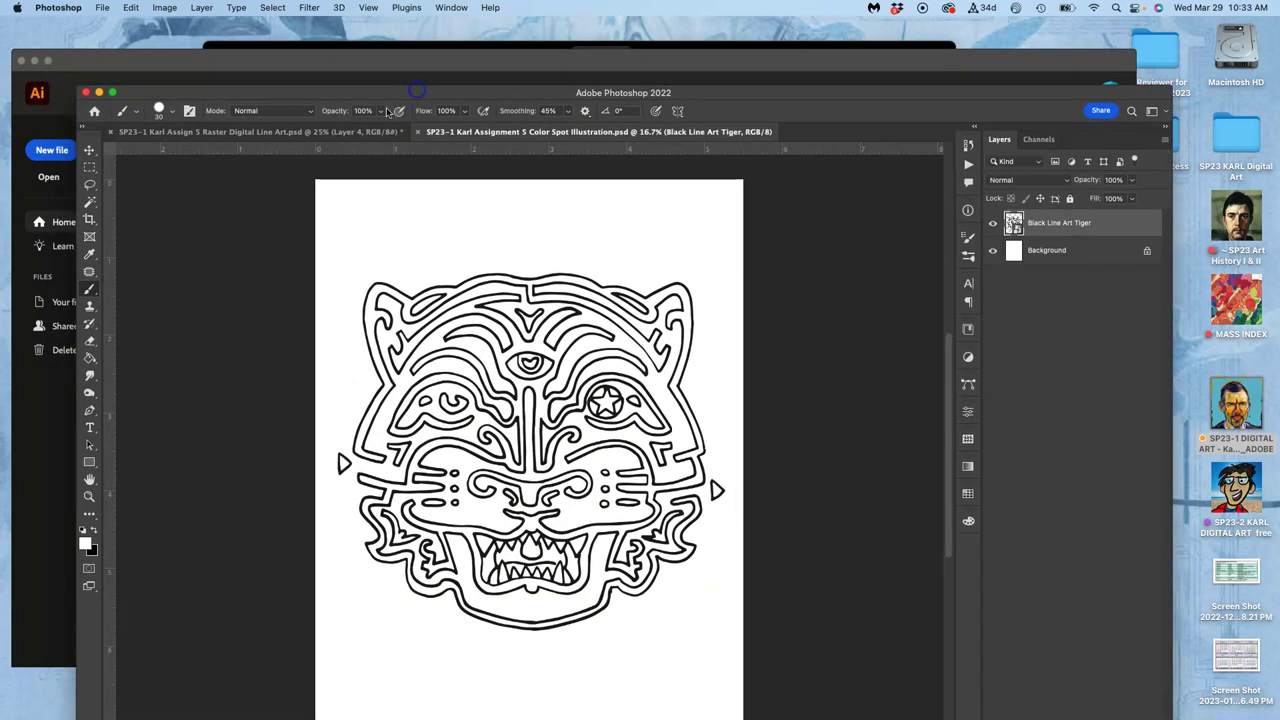
left_click(338, 132)
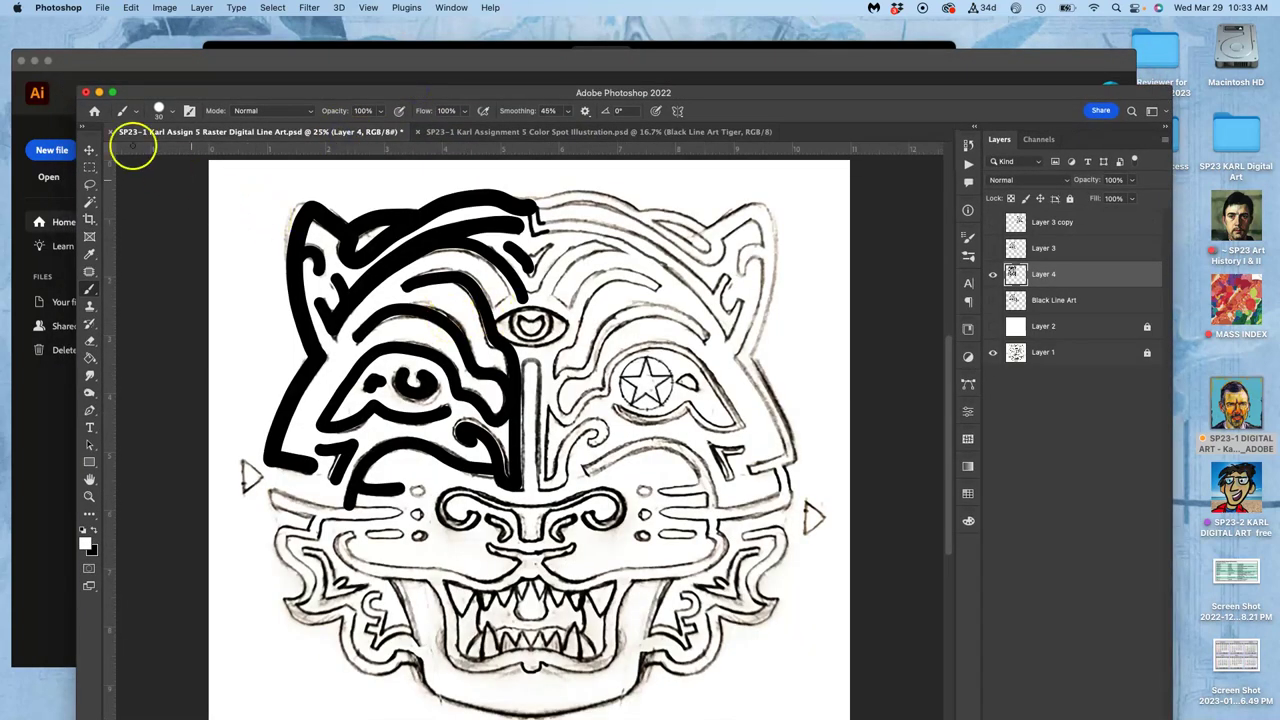
left_click(113, 132)
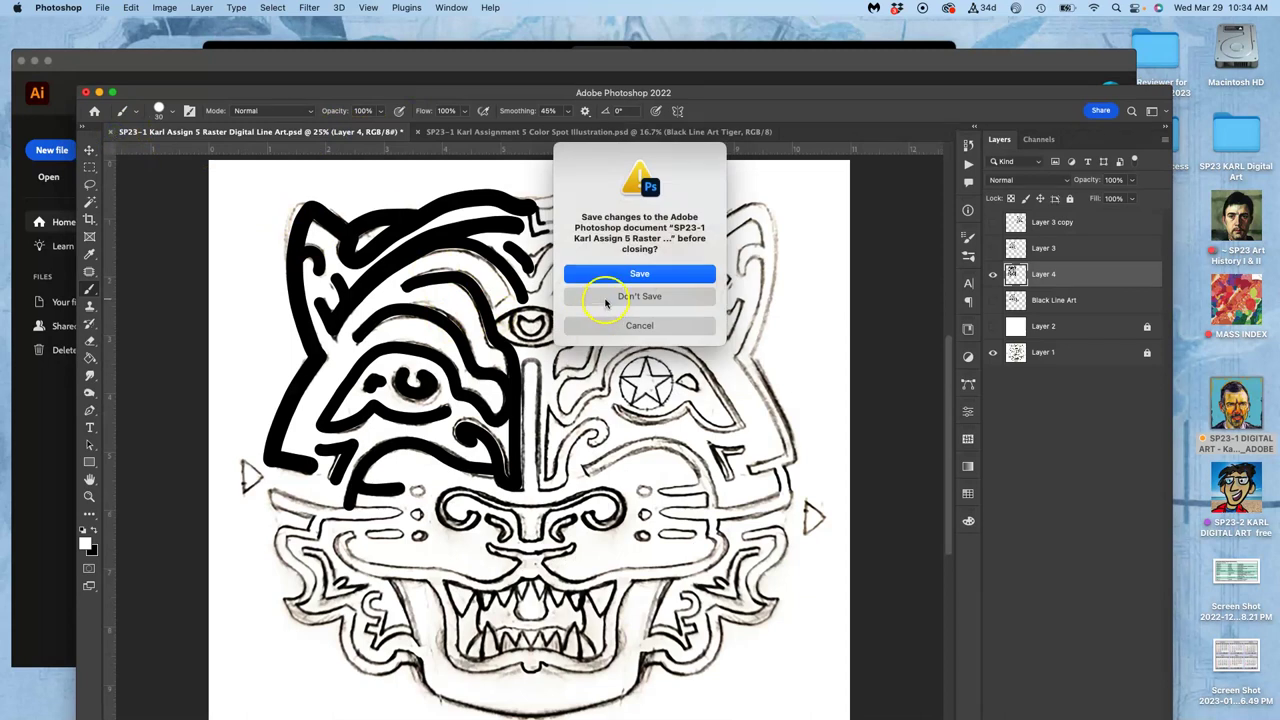
left_click(678, 297)
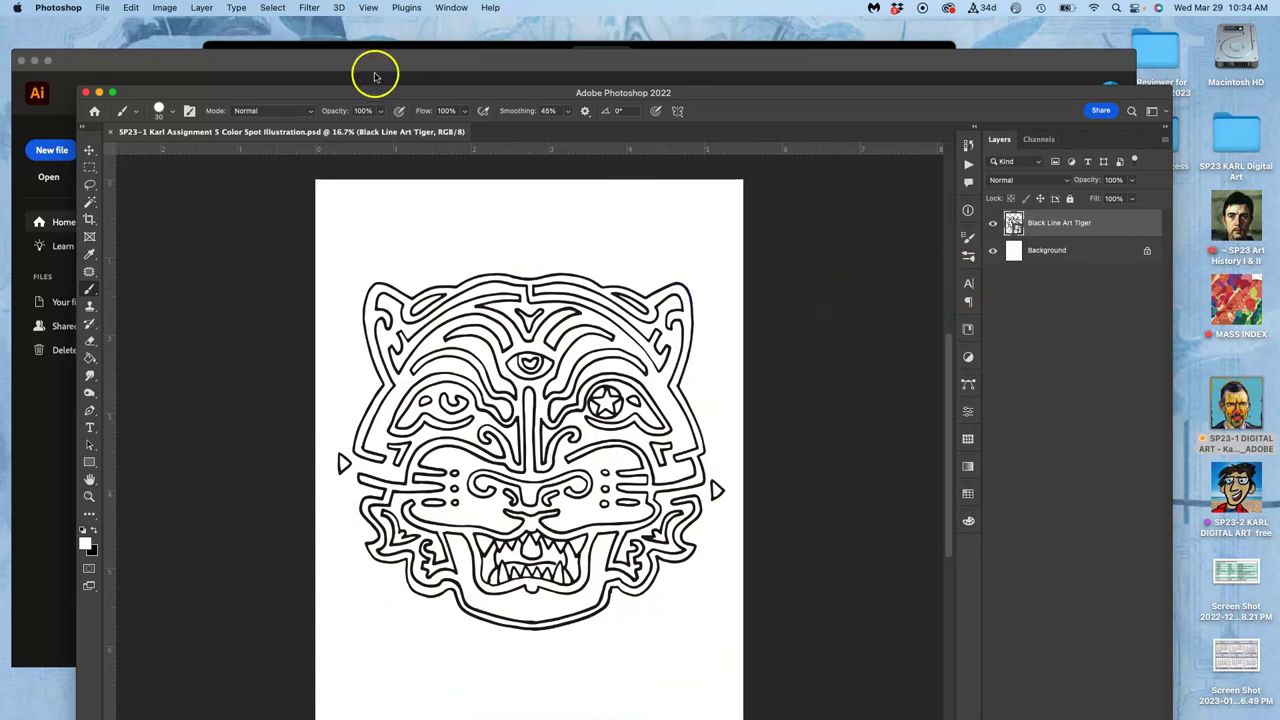
left_click_drag(362, 93, 387, 73)
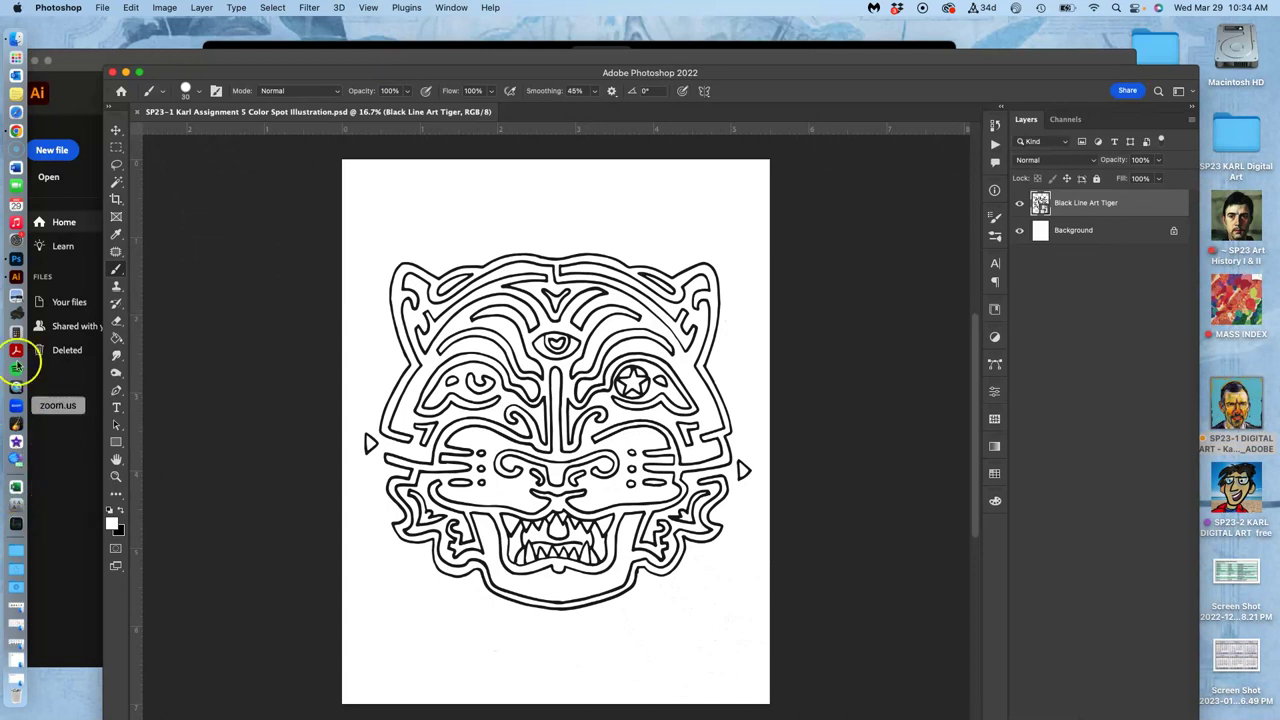
left_click(14, 188)
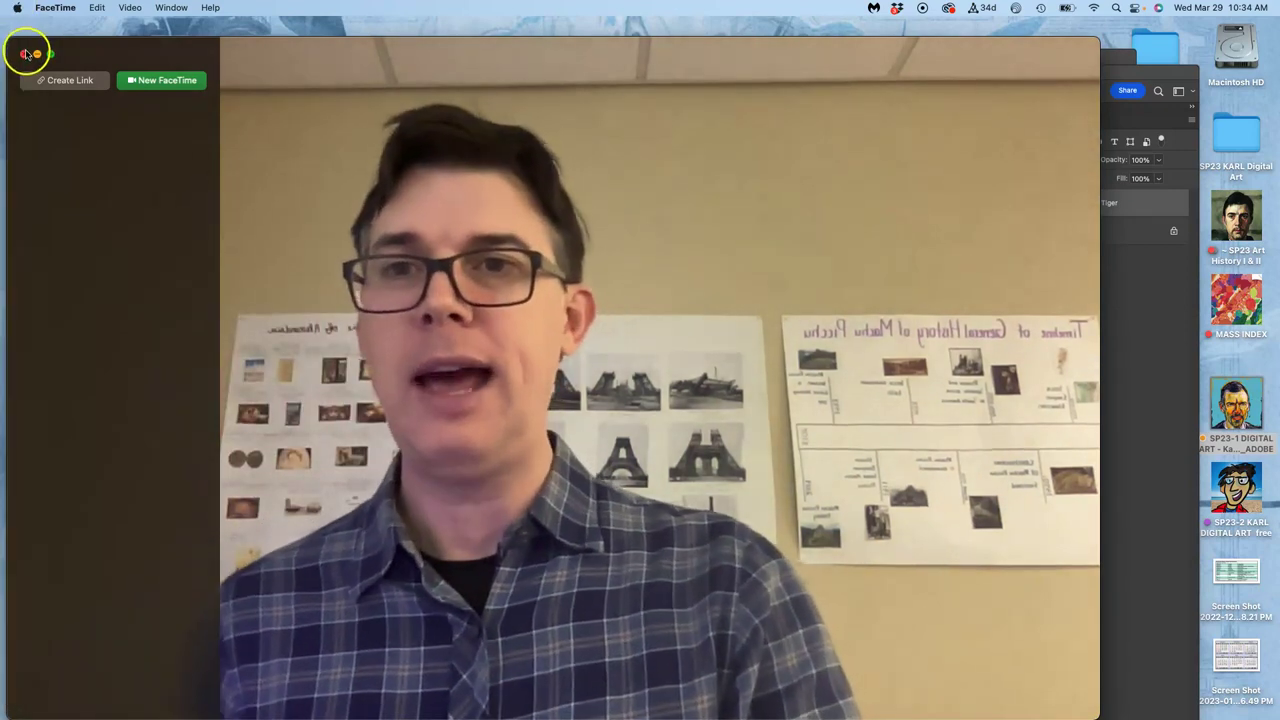
left_click(24, 53)
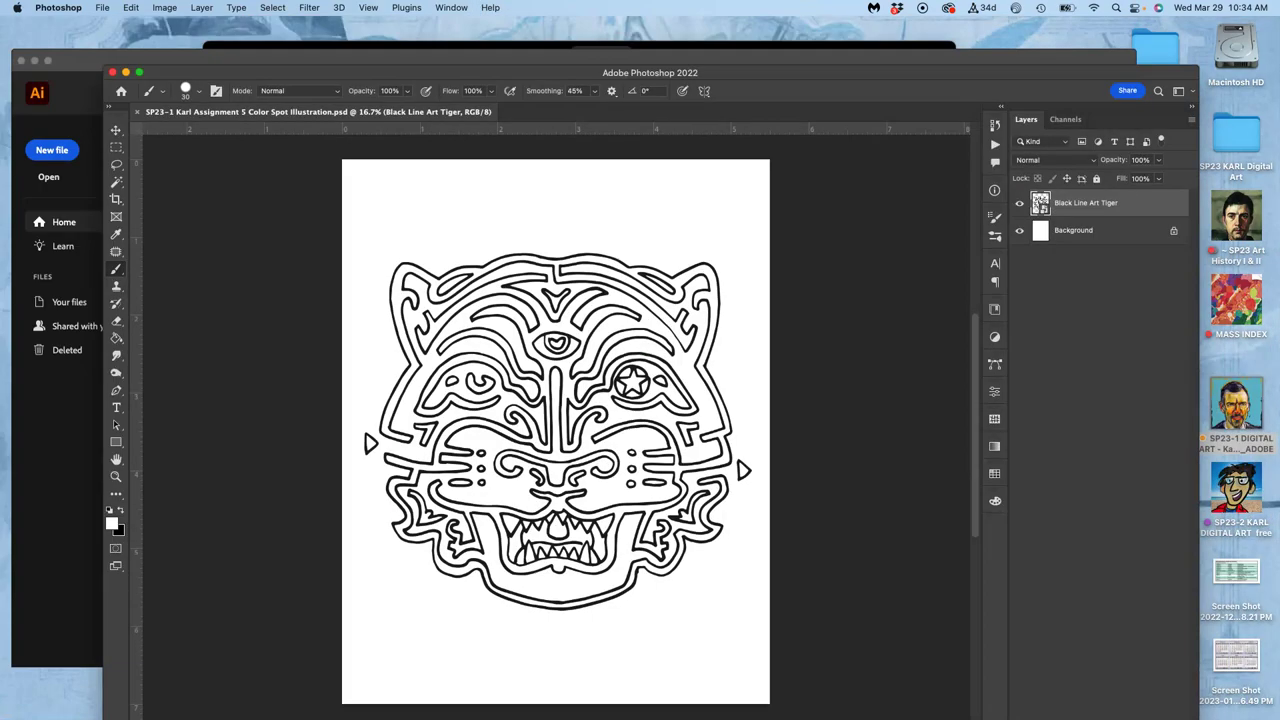
scroll(555, 420, "up", 5)
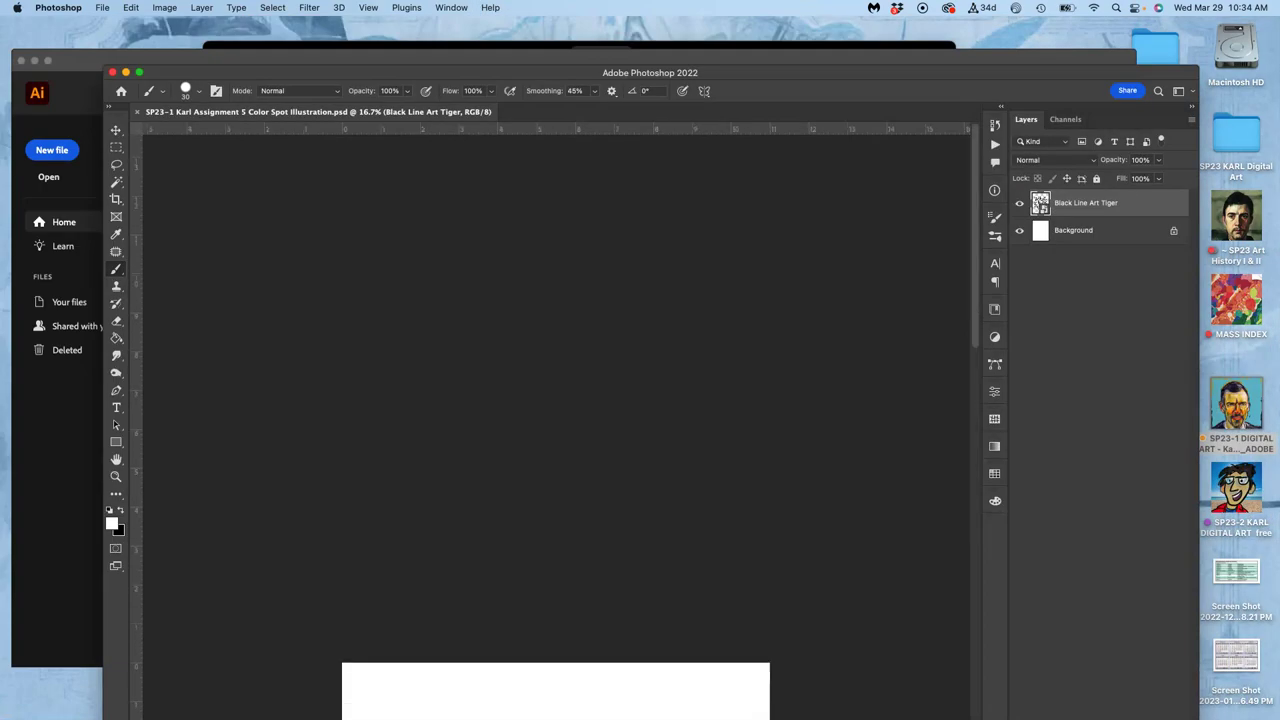
Switch to the assignment folder in Finder, open test Tiger.jpg, examine its line edges up close, and close it.
key("ctrl+Up")
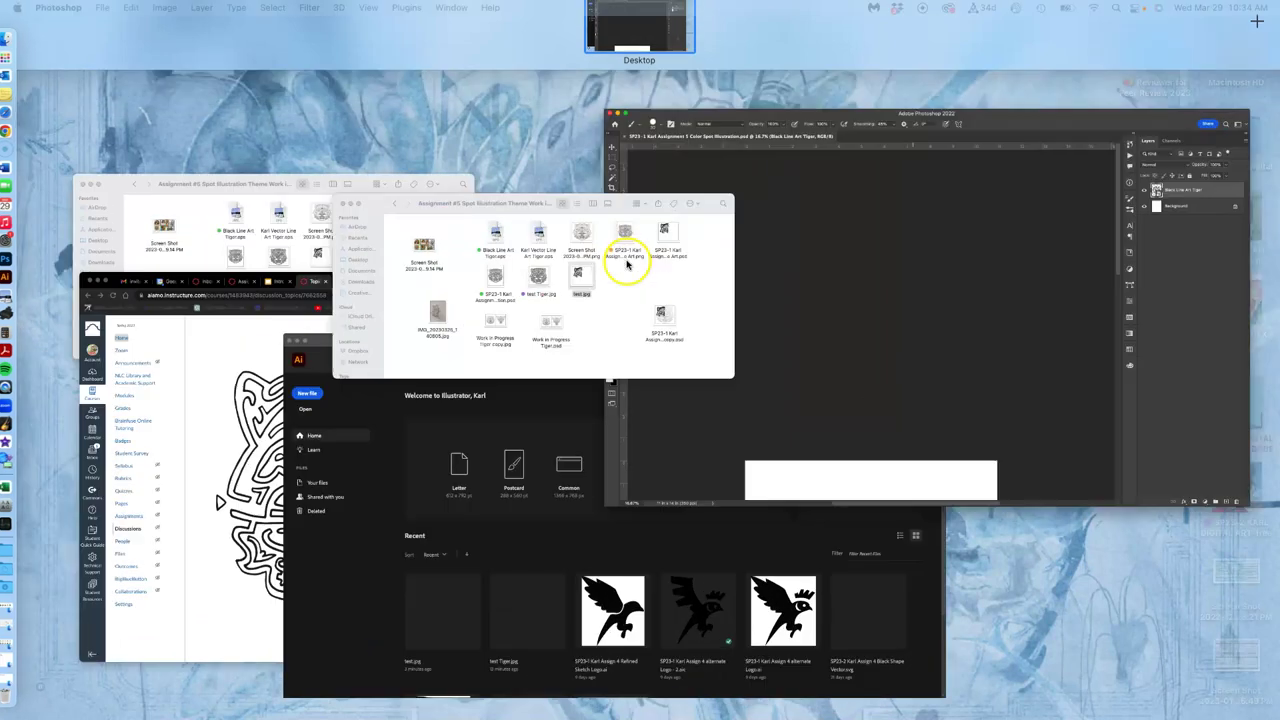
left_click(627, 264)
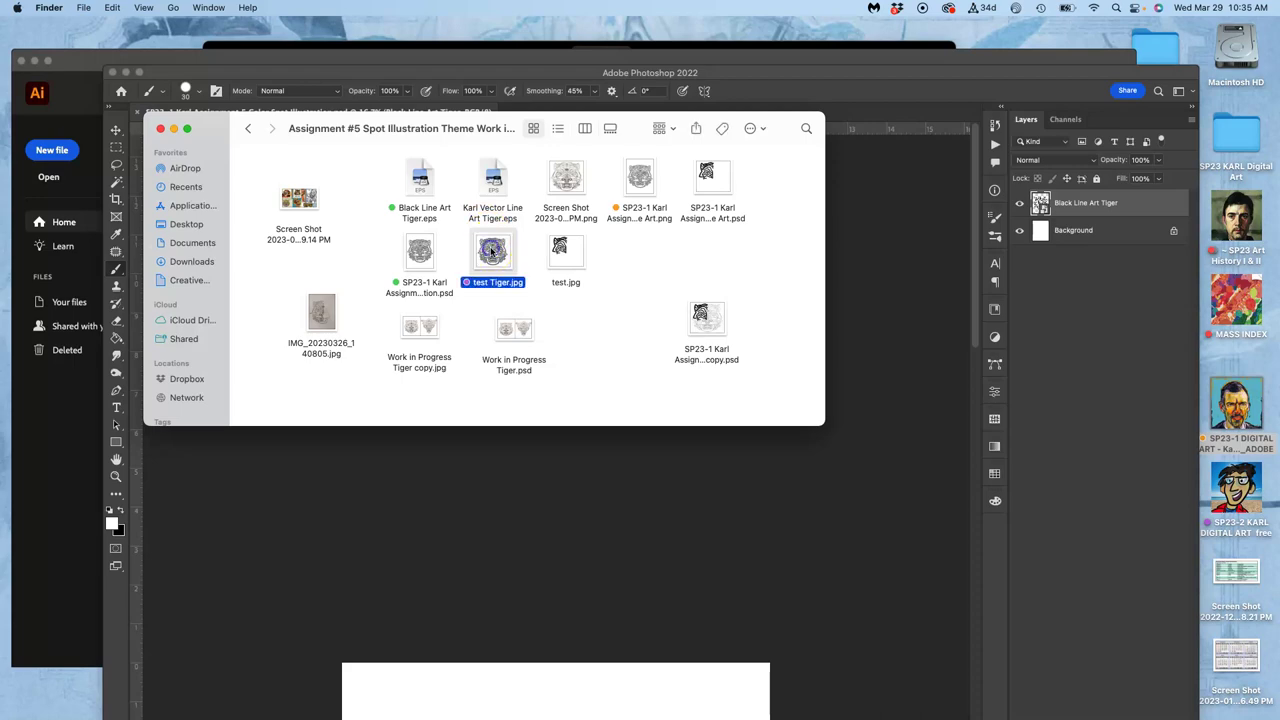
double_click(492, 250)
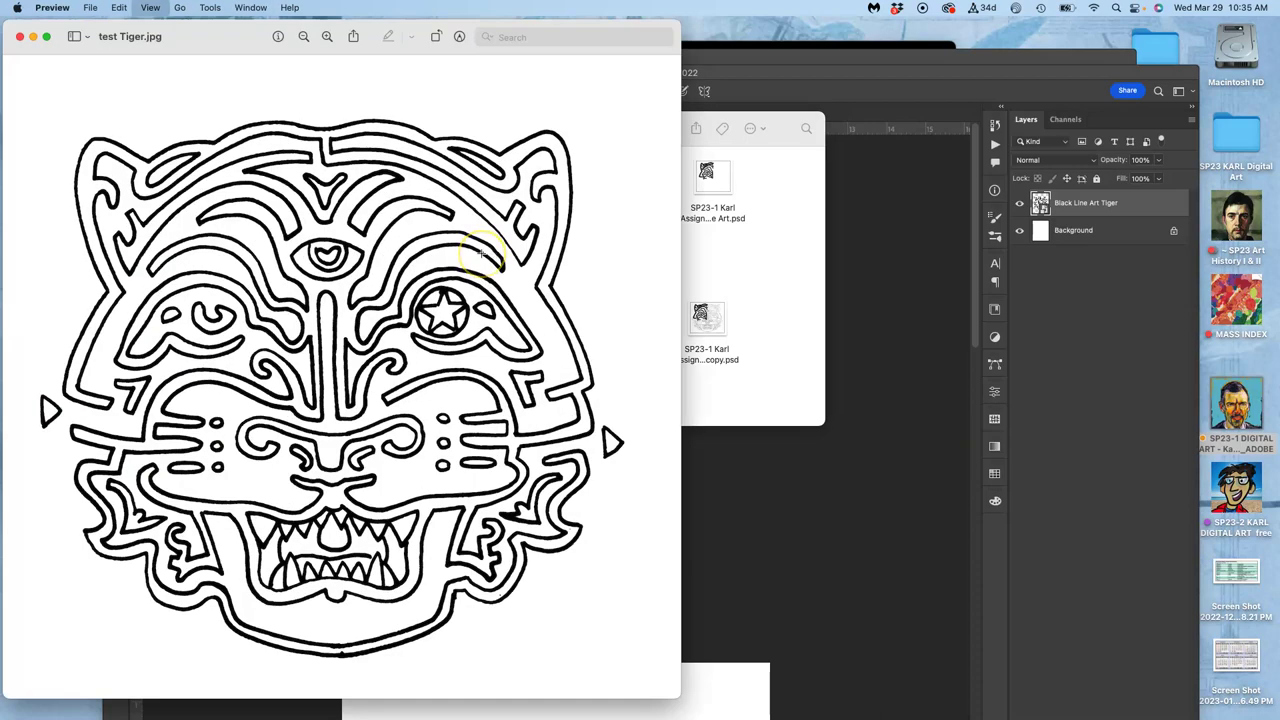
scroll(480, 254, "up", 10)
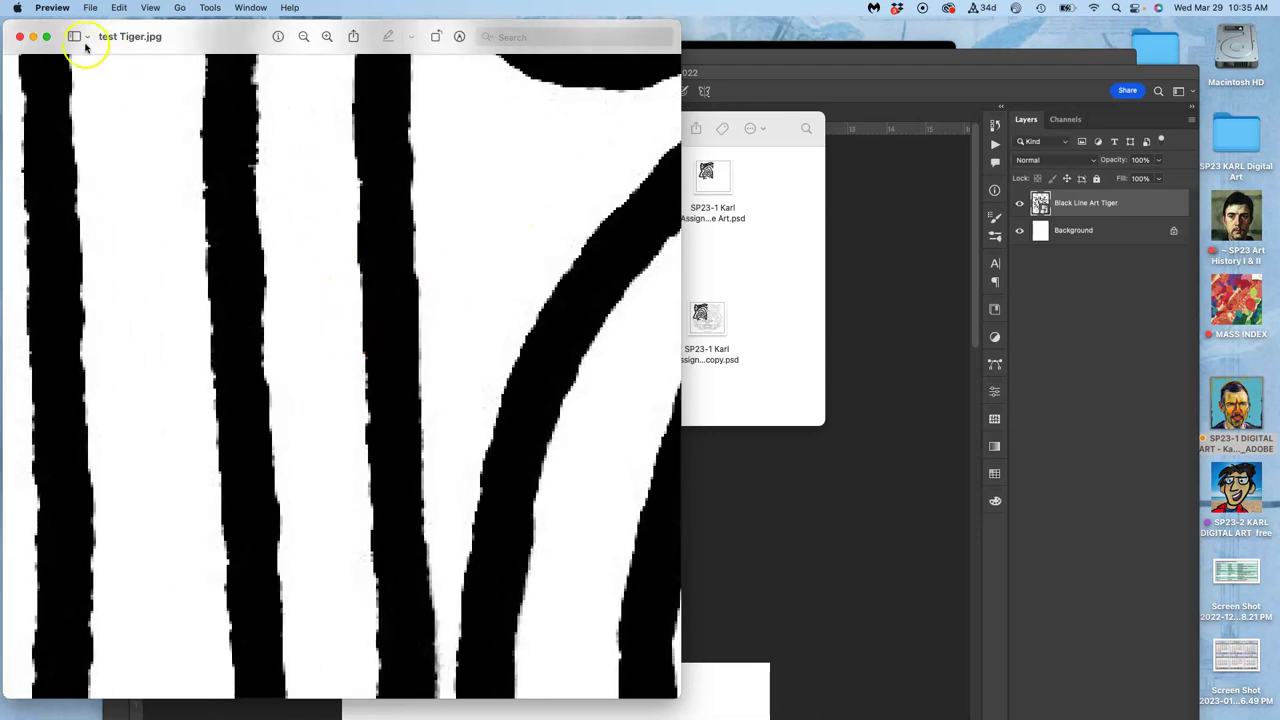
left_click(20, 37)
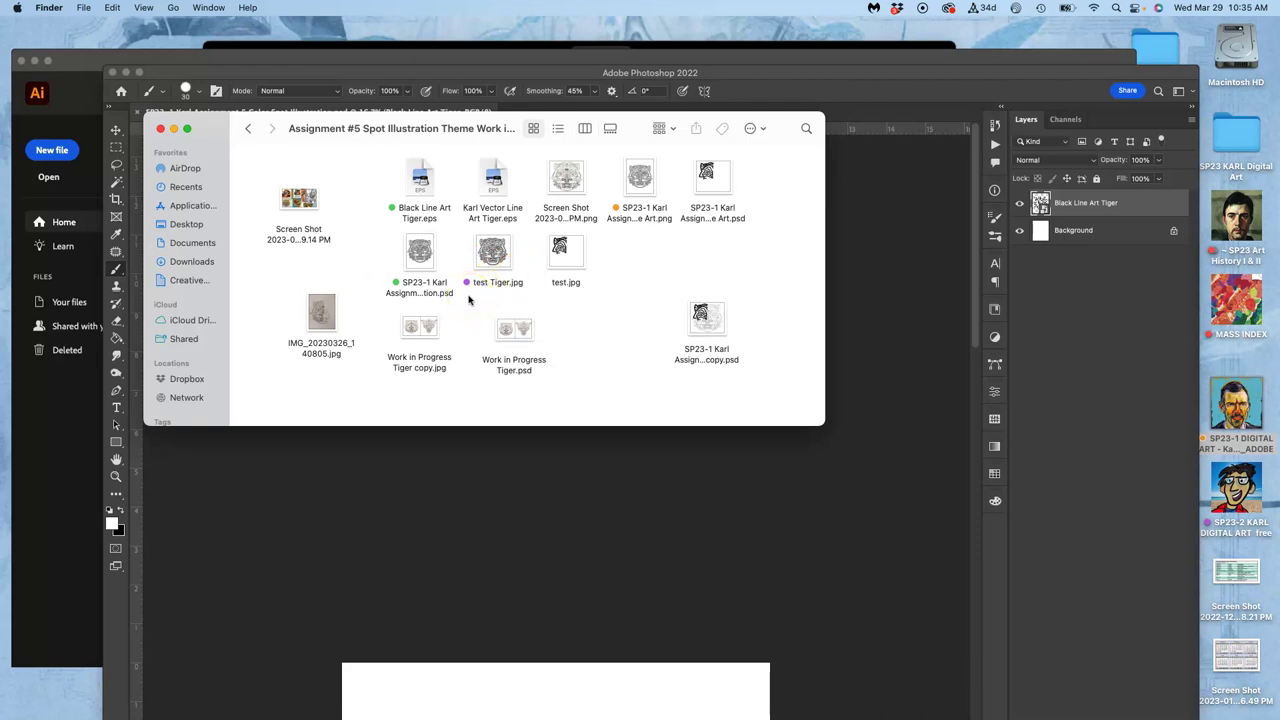
Open Black Line Art Tiger.eps in Preview, examine the vector line edges around the nose and third eye up close, and close it.
double_click(421, 181)
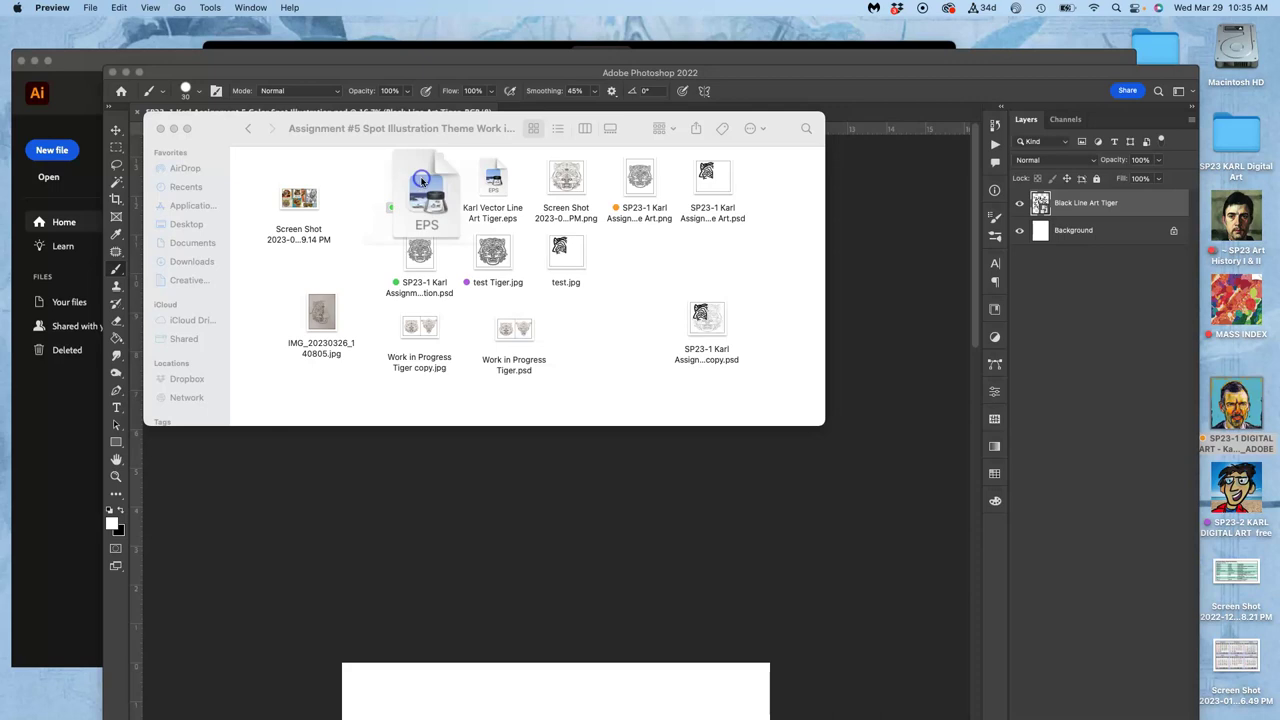
key("super+equal")
key("super+equal")
key("super+equal")
key("super+equal")
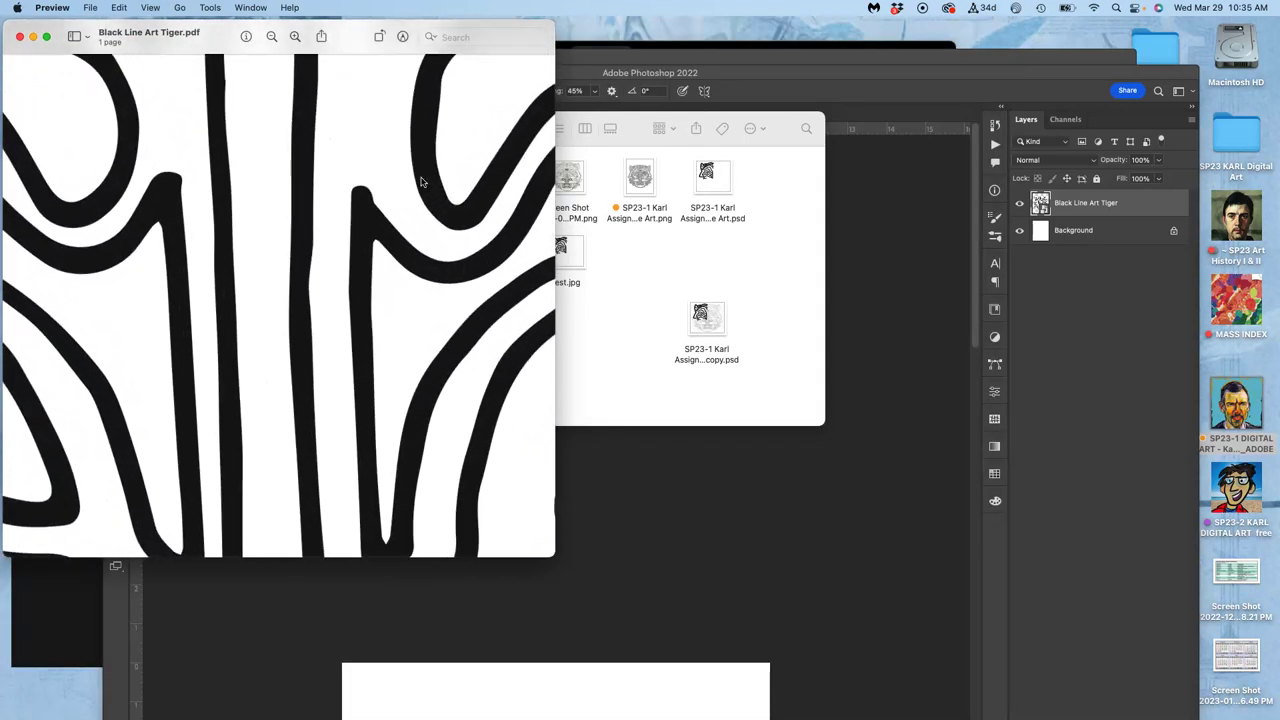
scroll(421, 181, "up", 10)
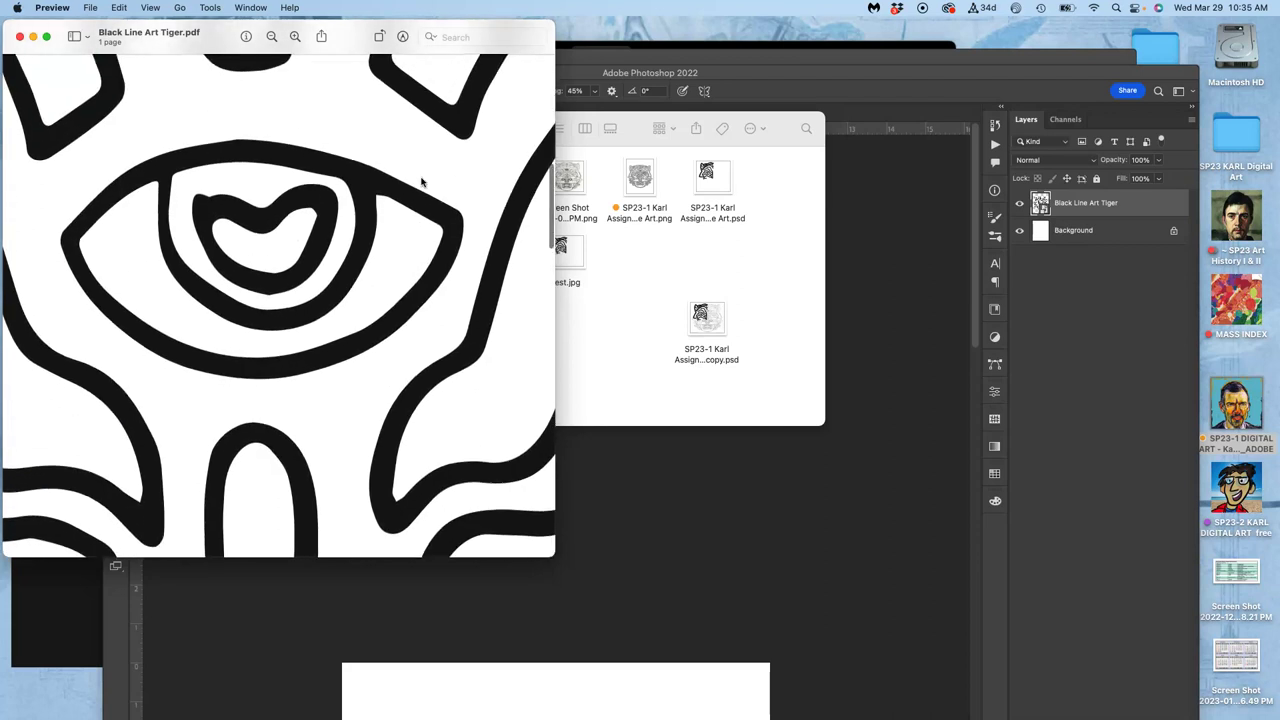
scroll(205, 170, "up", 5)
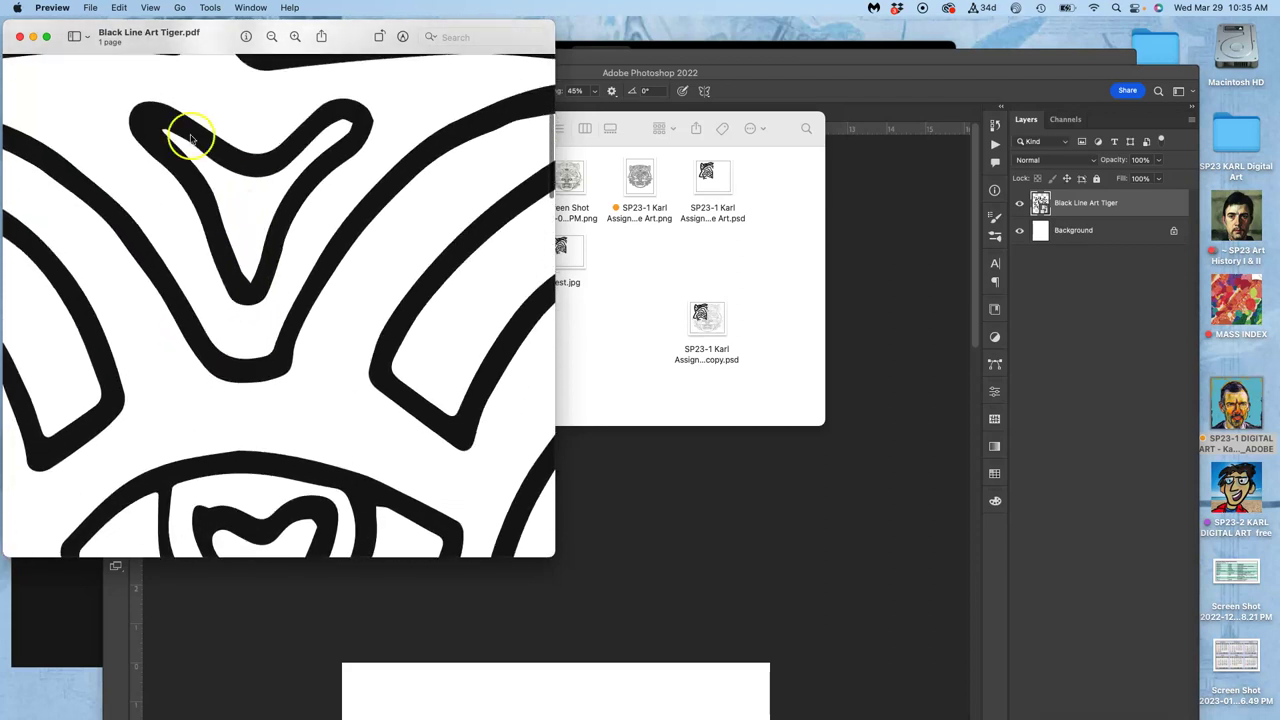
left_click(18, 37)
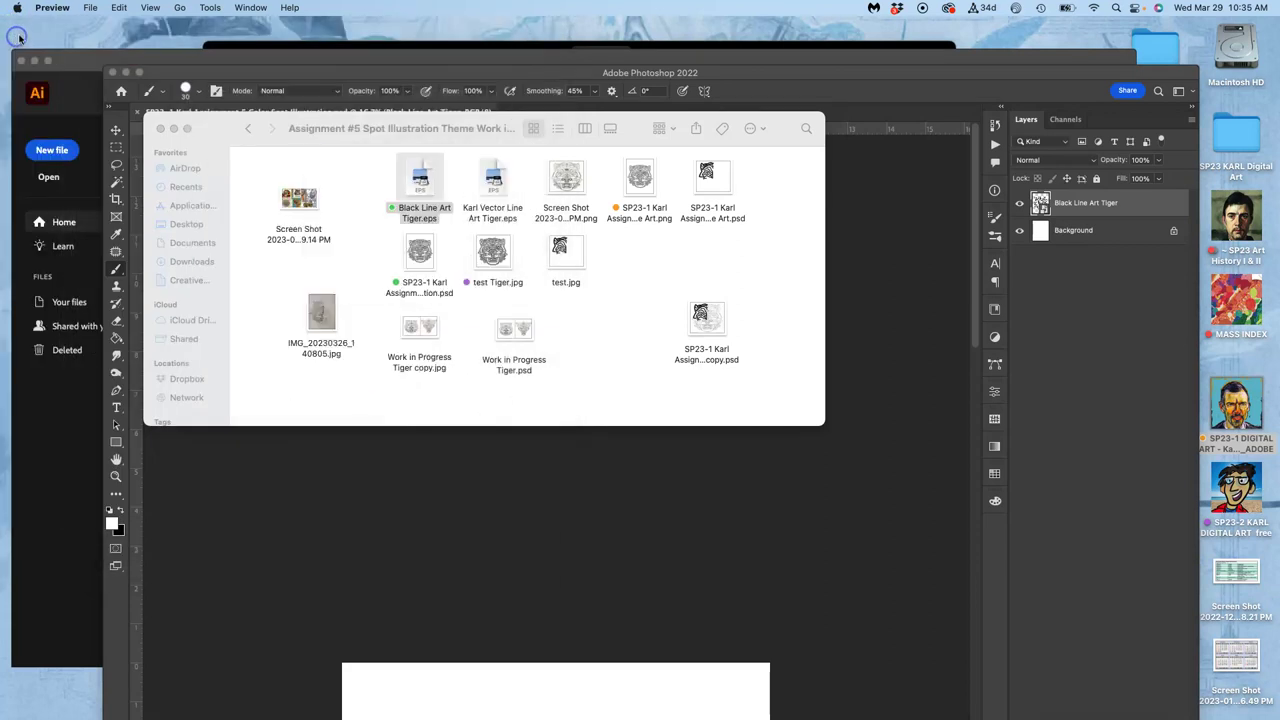
Open the tiger screen shot PNG from the assignment folder with a chosen application.
left_click(364, 233)
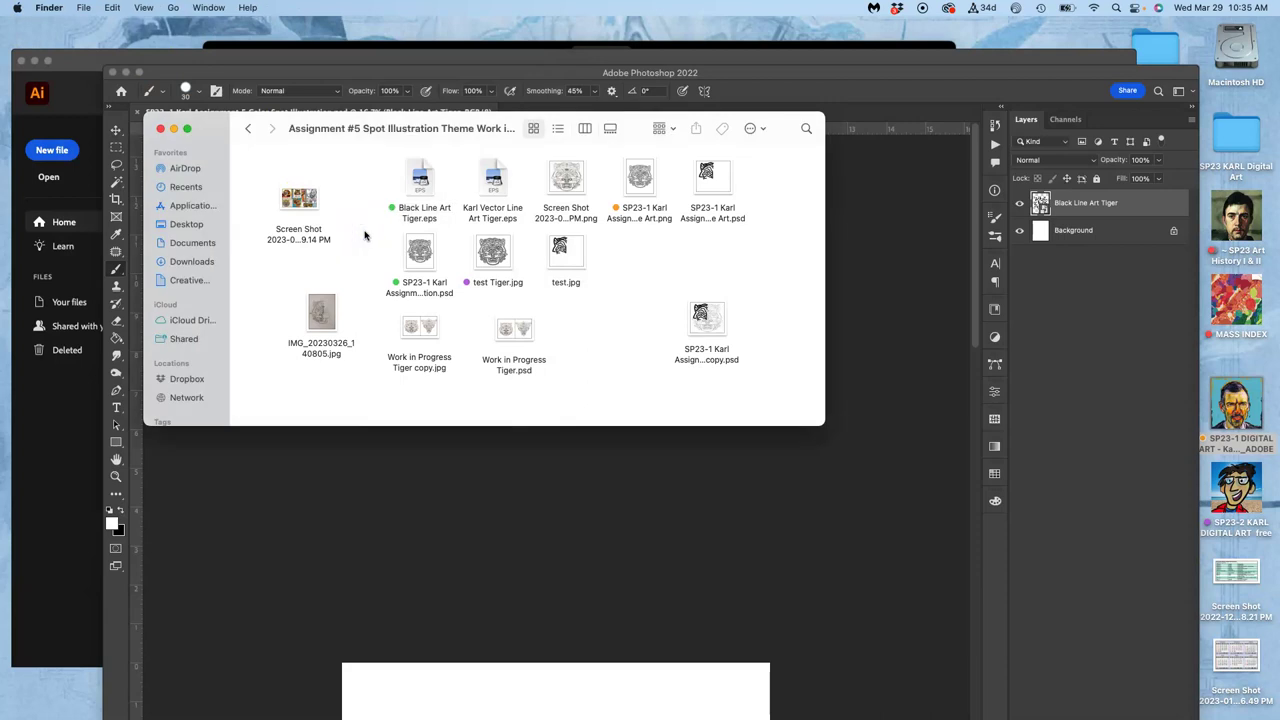
right_click(567, 183)
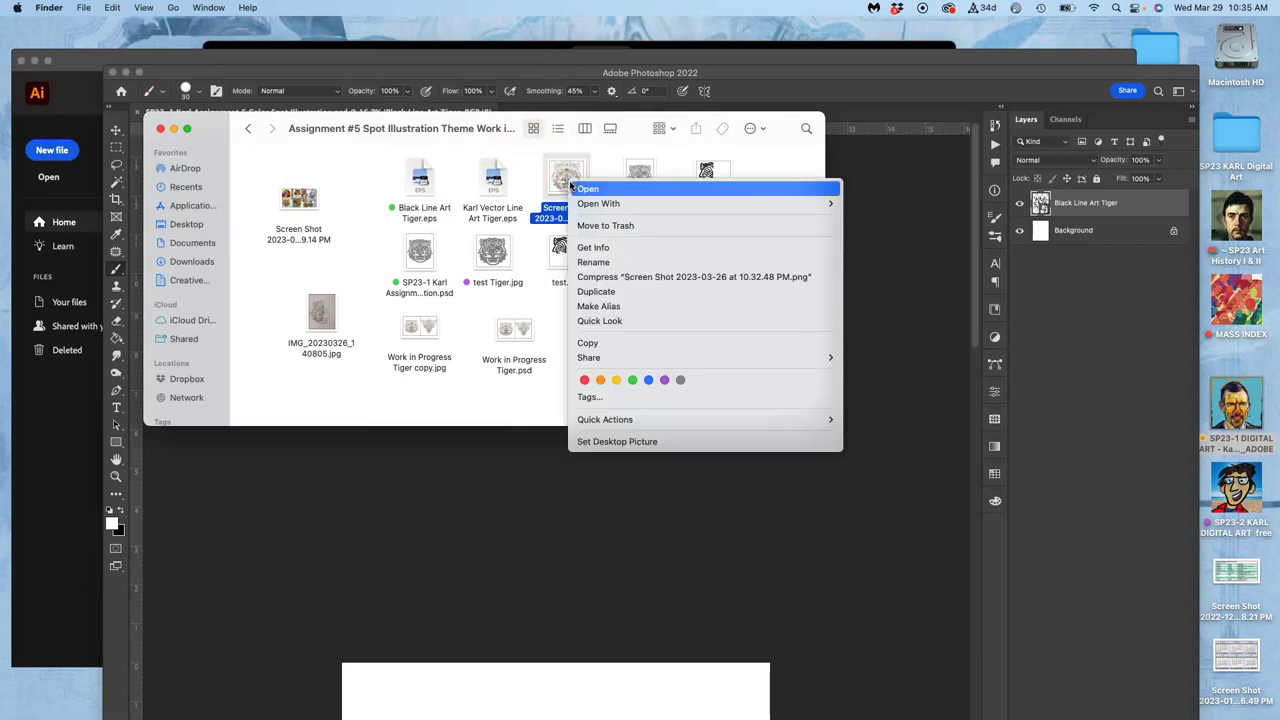
mouse_move(600, 203)
left_click(905, 240)
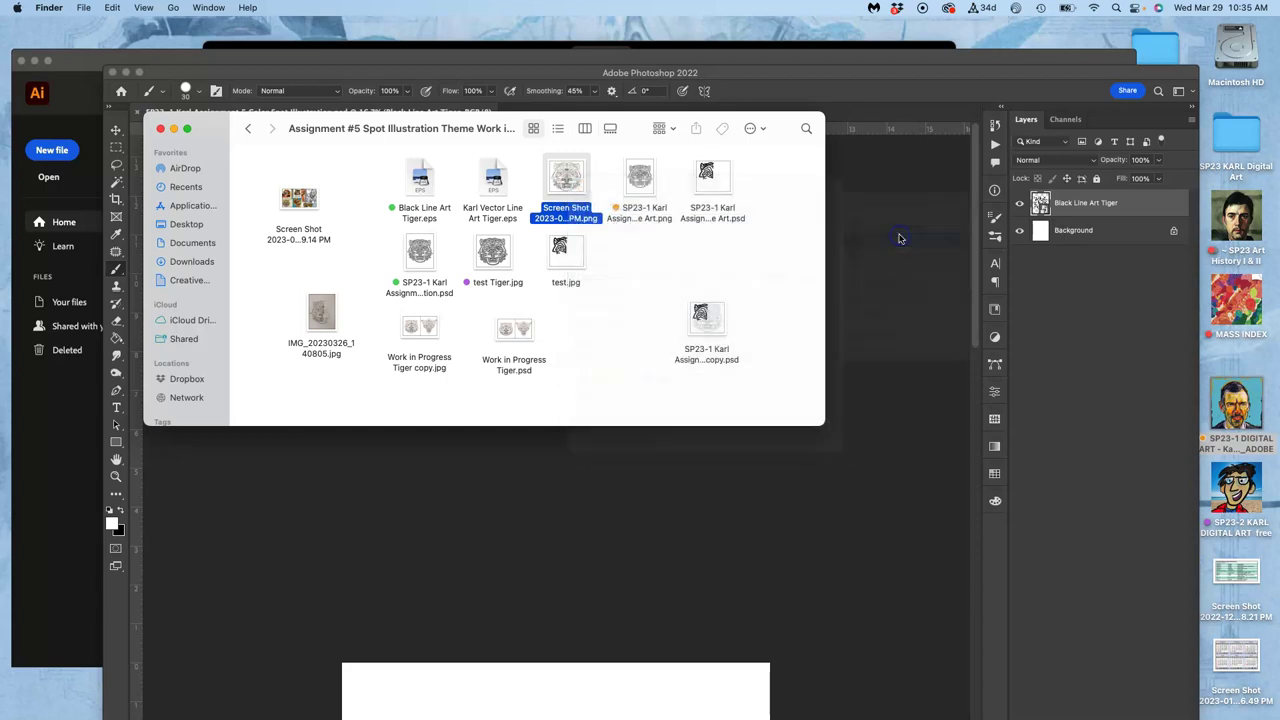